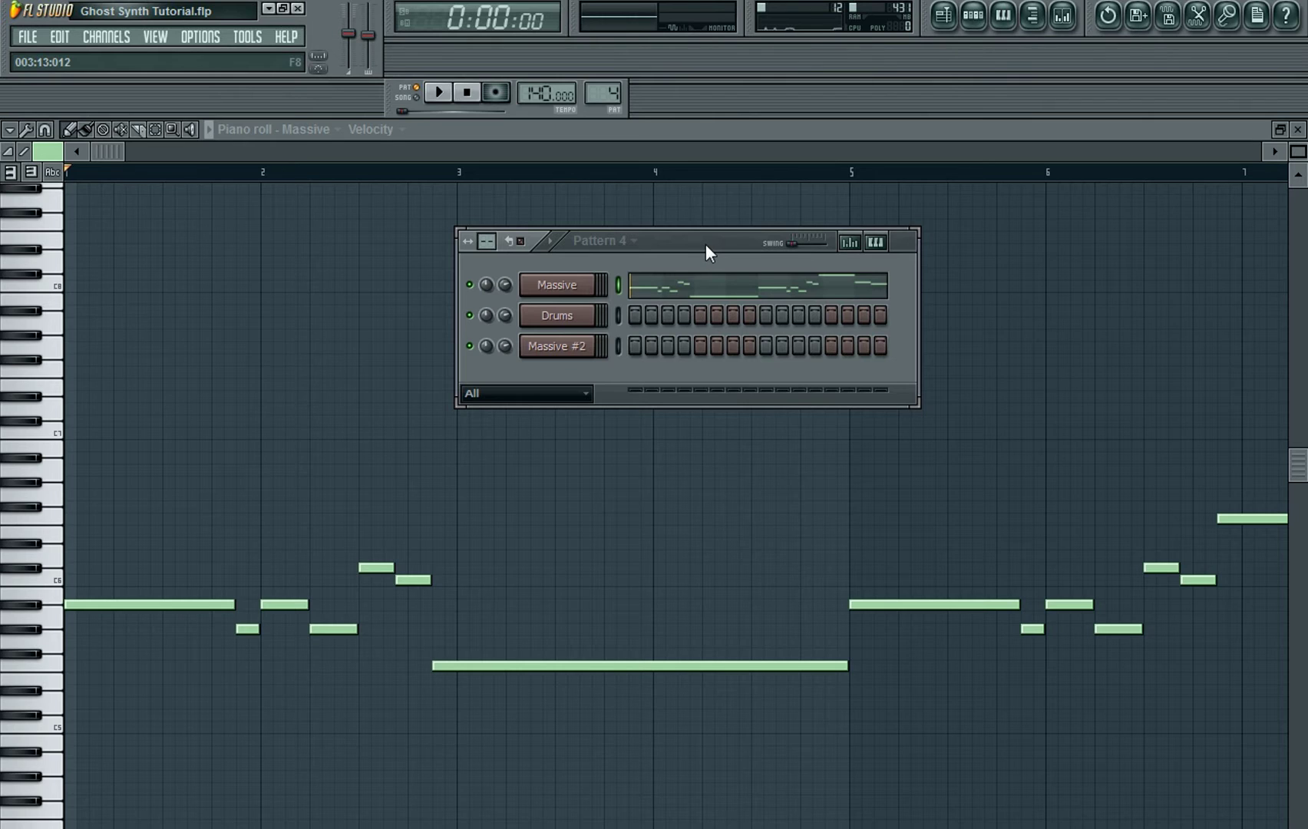
# - Play back the Massive melody in Pattern 4, then stop playback
pyautogui.moveTo(705, 244); pyautogui.dragTo(678, 235)
pyautogui.click(438, 92)
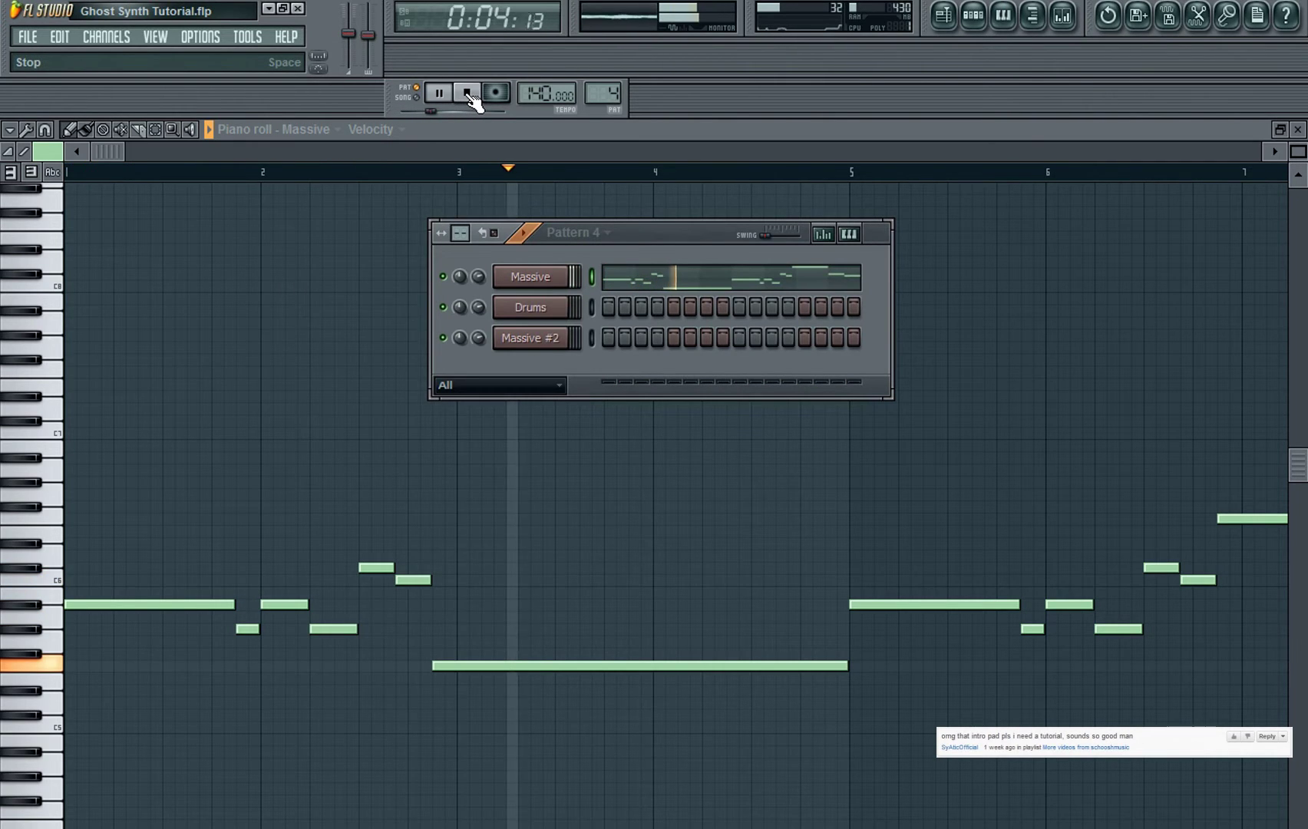
pyautogui.click(470, 94)
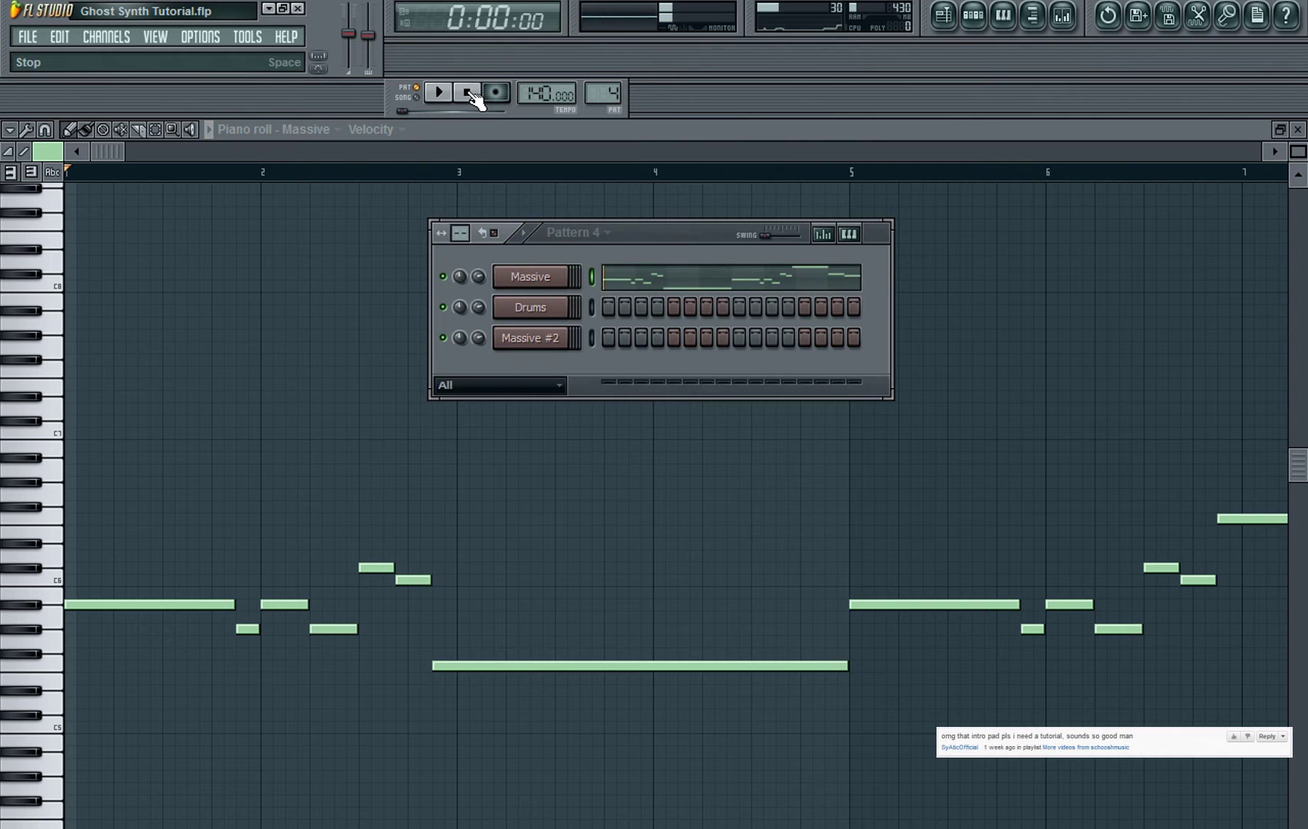
pyautogui.moveTo(692, 238); pyautogui.dragTo(701, 234)
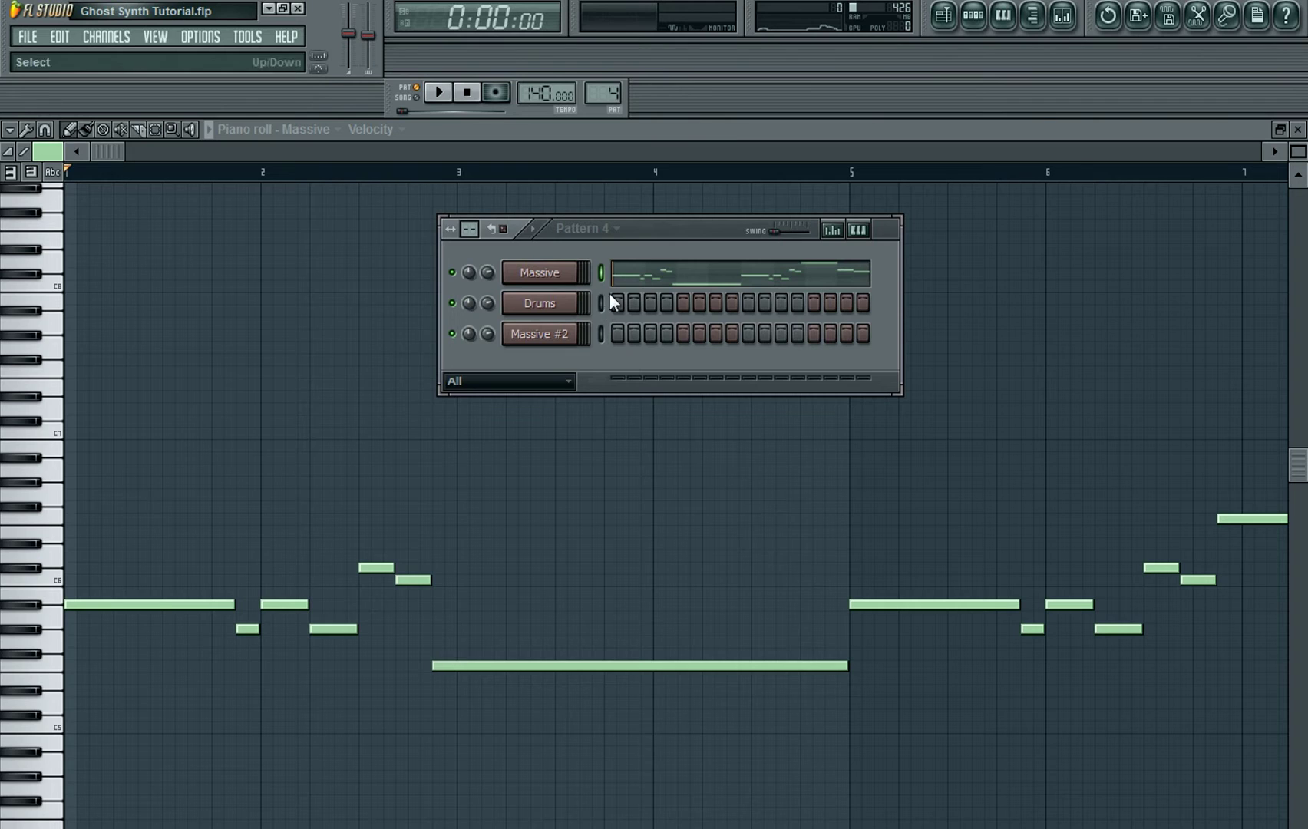
# - Show the playlist and open the Massive #2 synth with a new sound
pyautogui.press('F5')
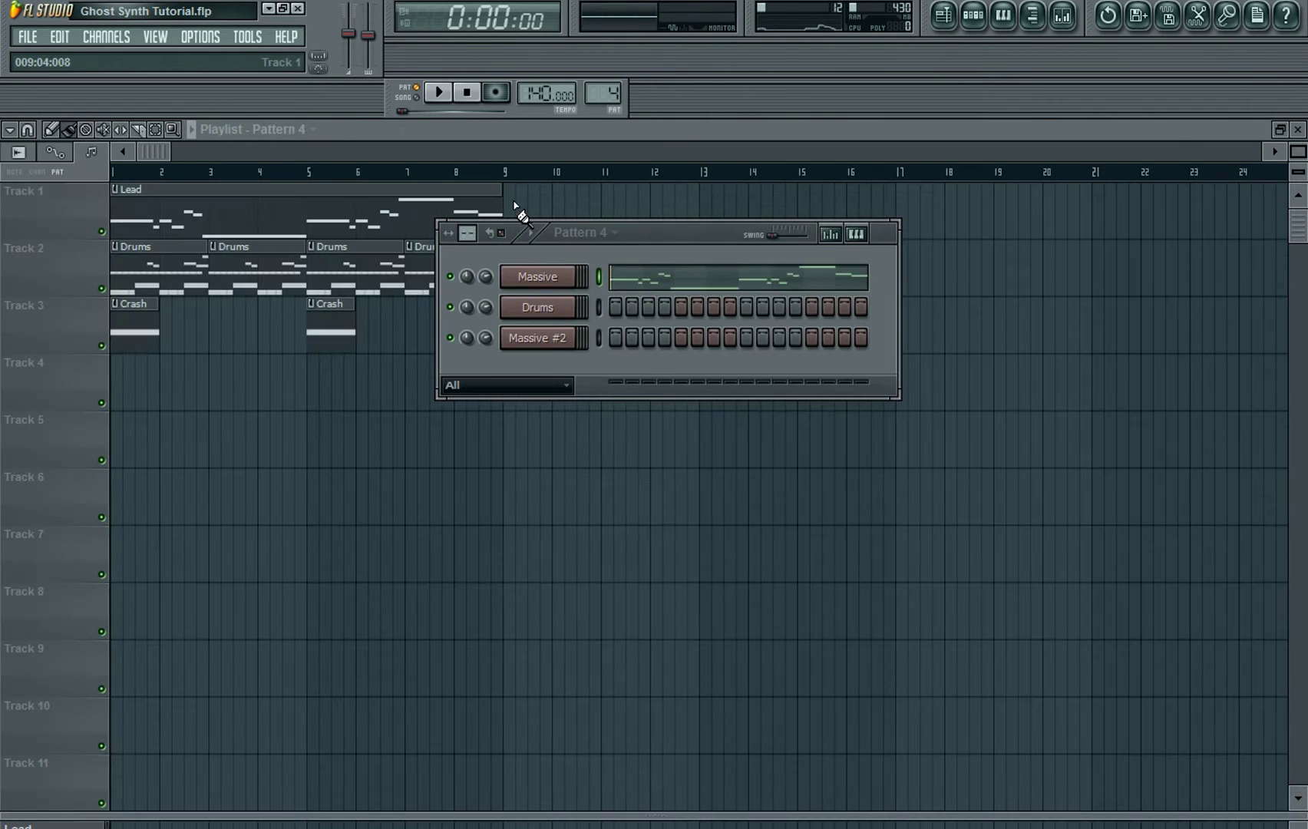
pyautogui.moveTo(686, 222); pyautogui.dragTo(716, 204)
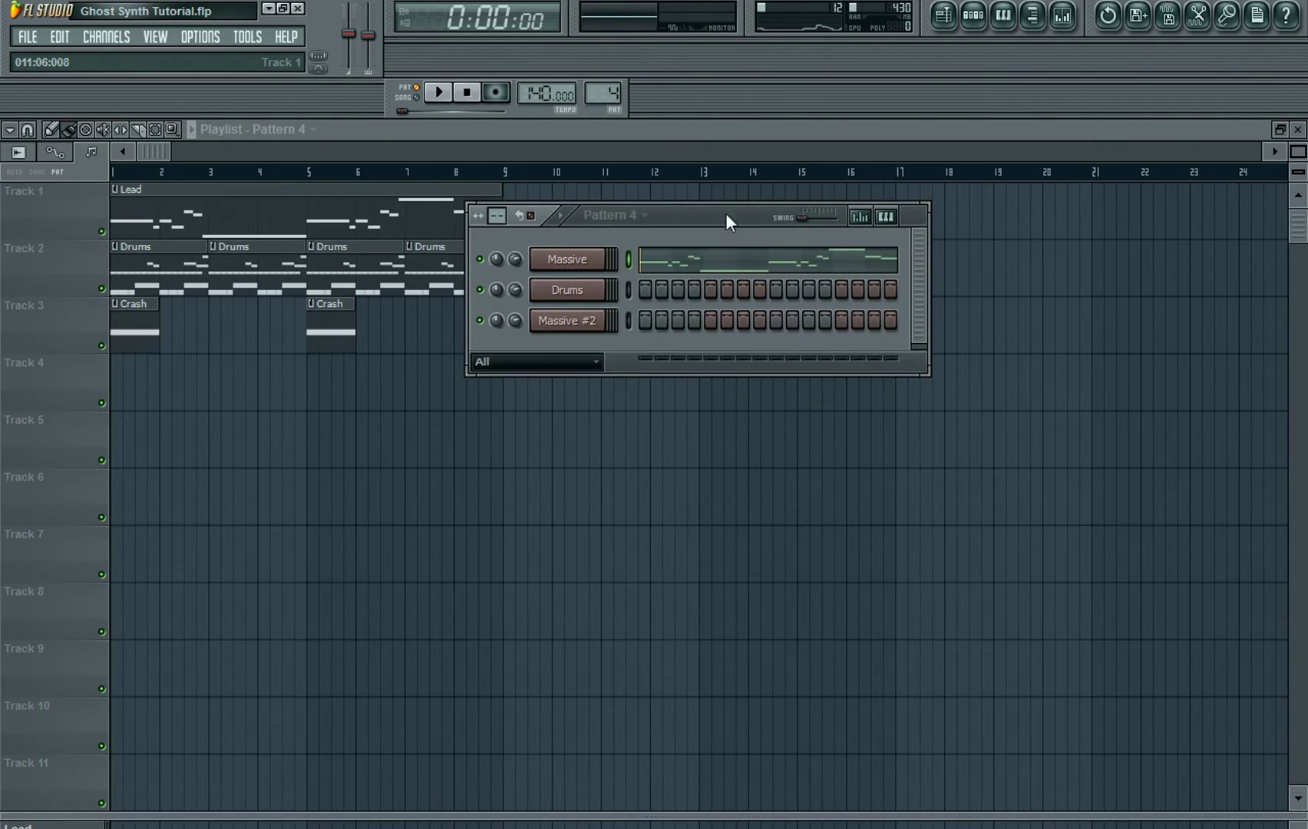
pyautogui.click(588, 328)
pyautogui.click(547, 445)
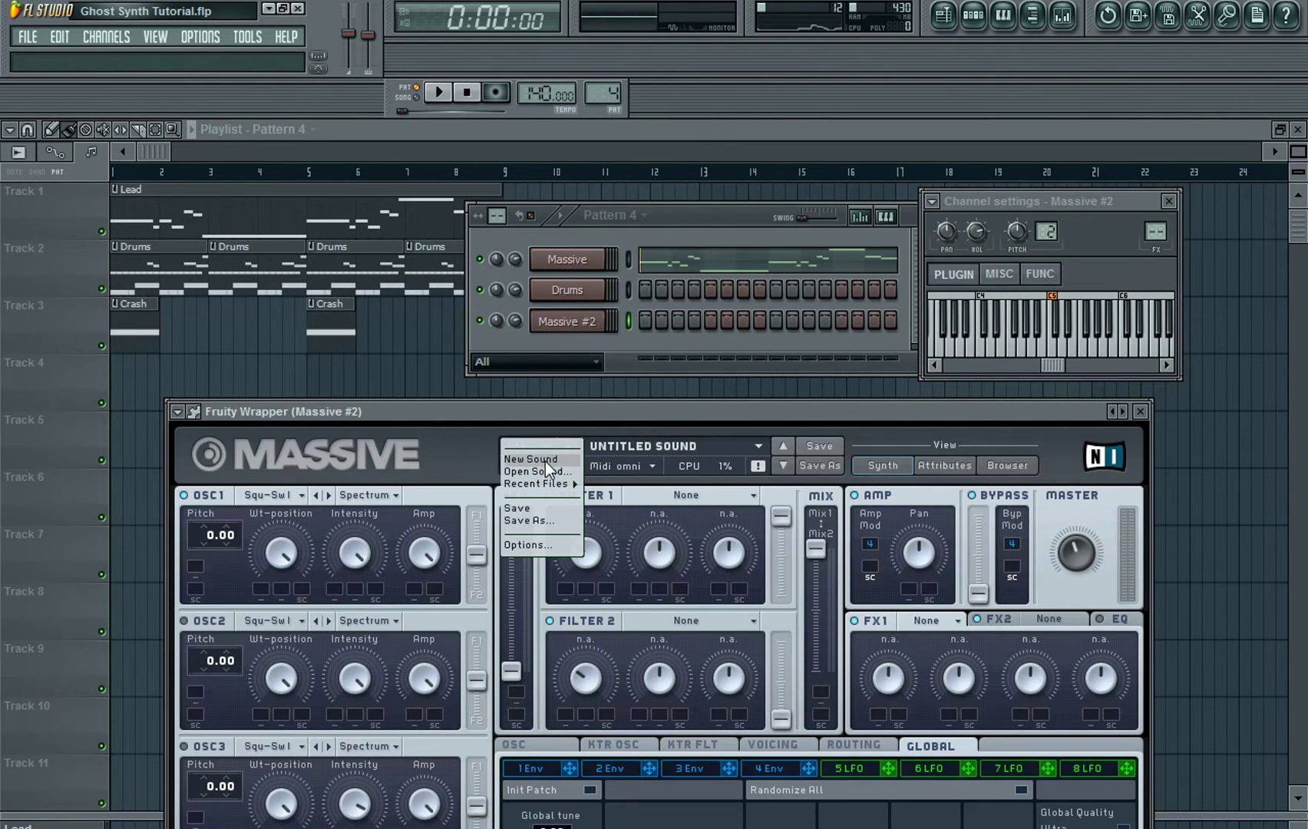
pyautogui.moveTo(586, 413); pyautogui.dragTo(648, 128)
pyautogui.click(1223, 121)
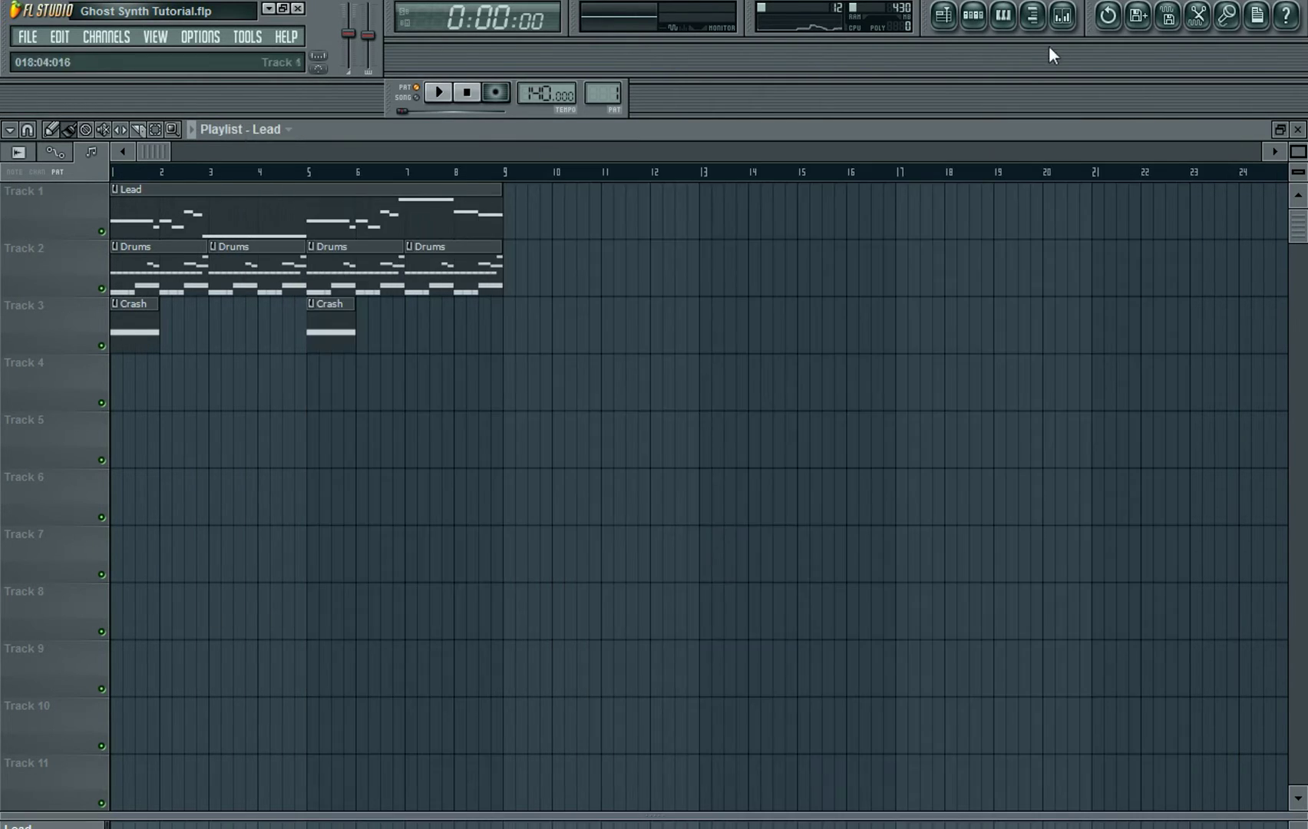
pyautogui.click(974, 14)
pyautogui.click(585, 322)
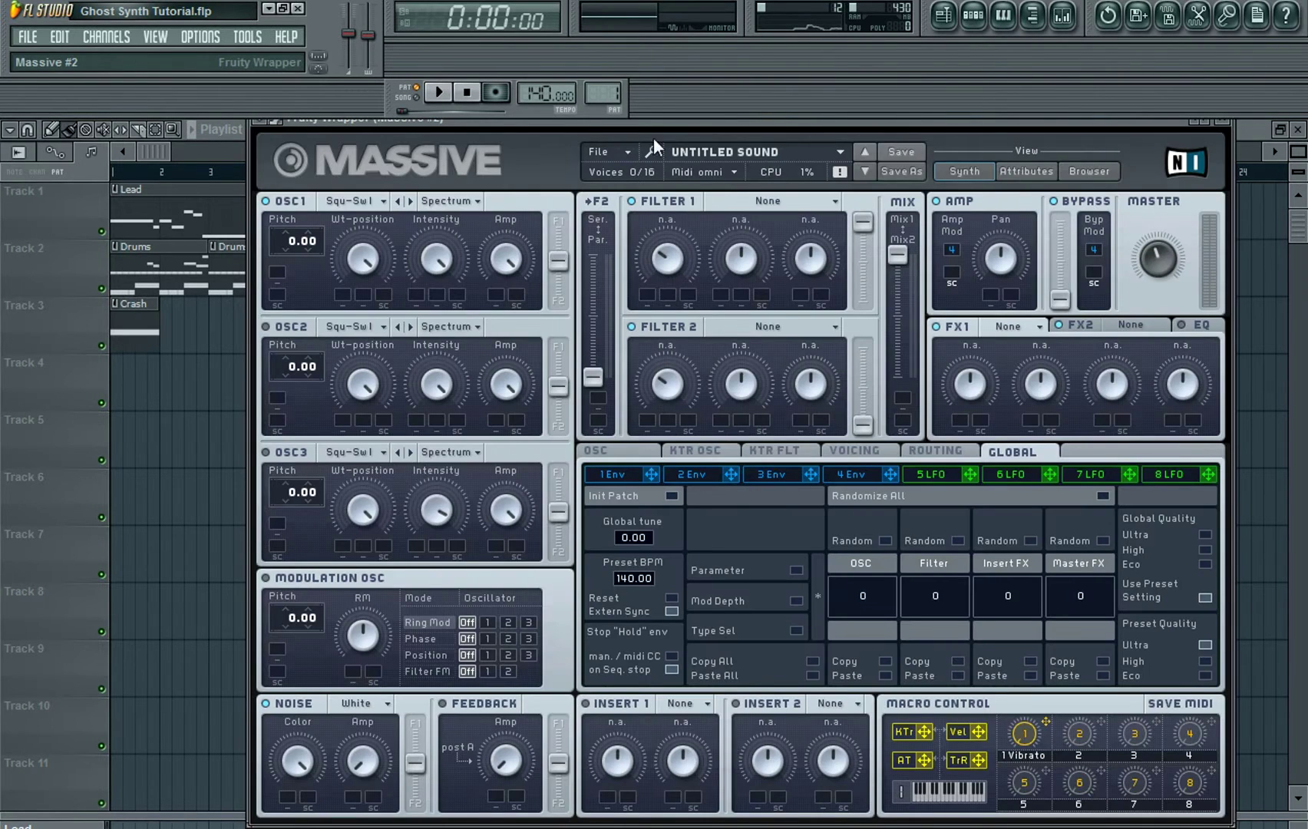
pyautogui.moveTo(647, 122); pyautogui.dragTo(615, 123)
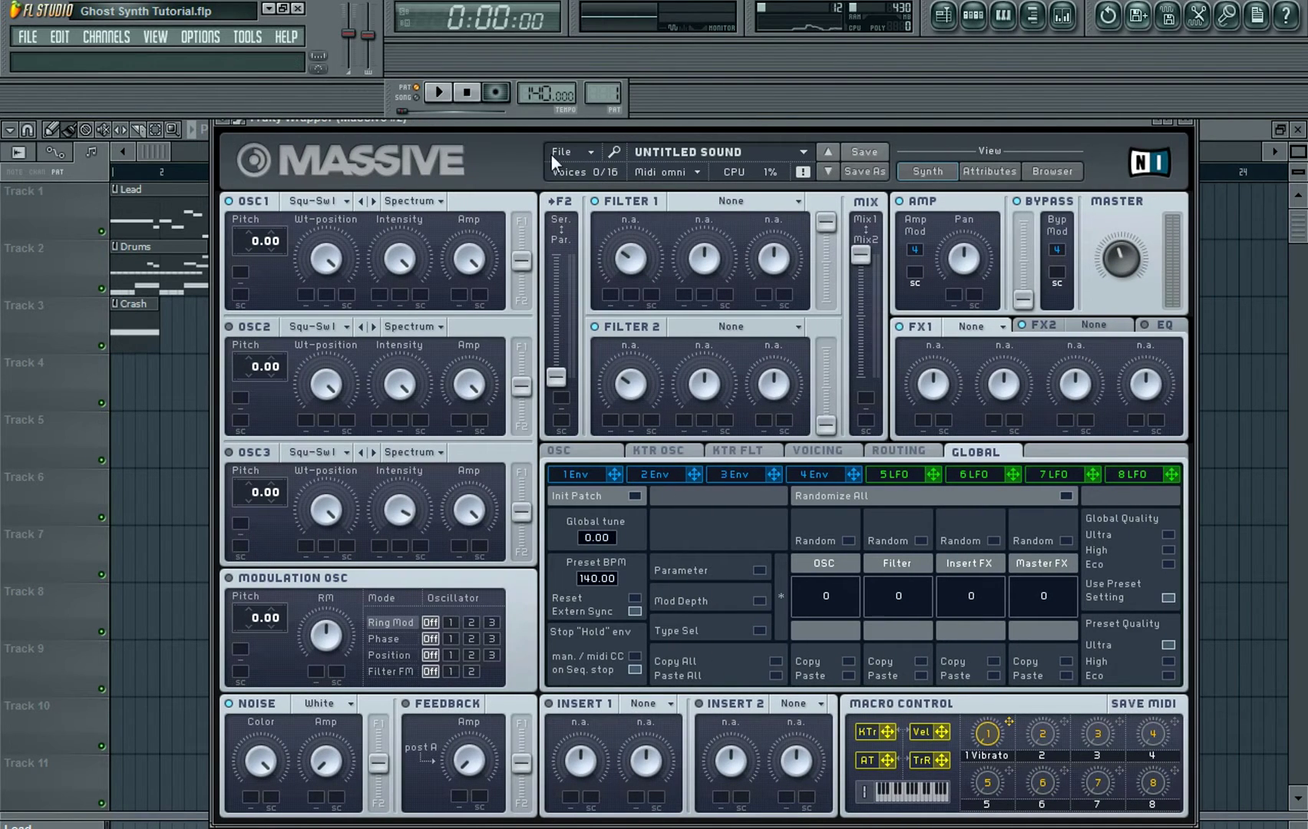
# - Enable OSC2 and OSC3, routing OSC1 and OSC2 fully to filter F1 and OSC3 fully to F2
pyautogui.click(229, 327)
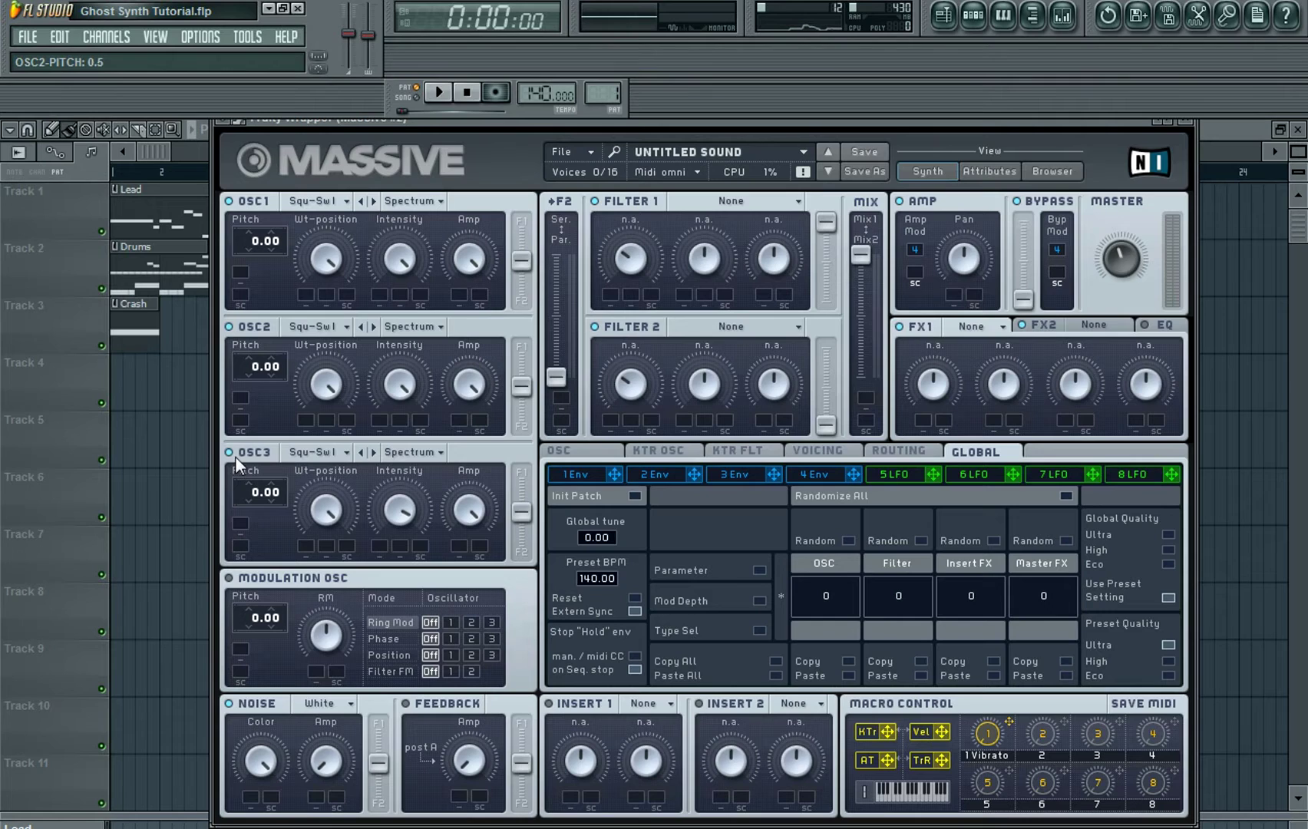
pyautogui.moveTo(527, 279); pyautogui.dragTo(526, 240)
pyautogui.moveTo(515, 385); pyautogui.dragTo(514, 346)
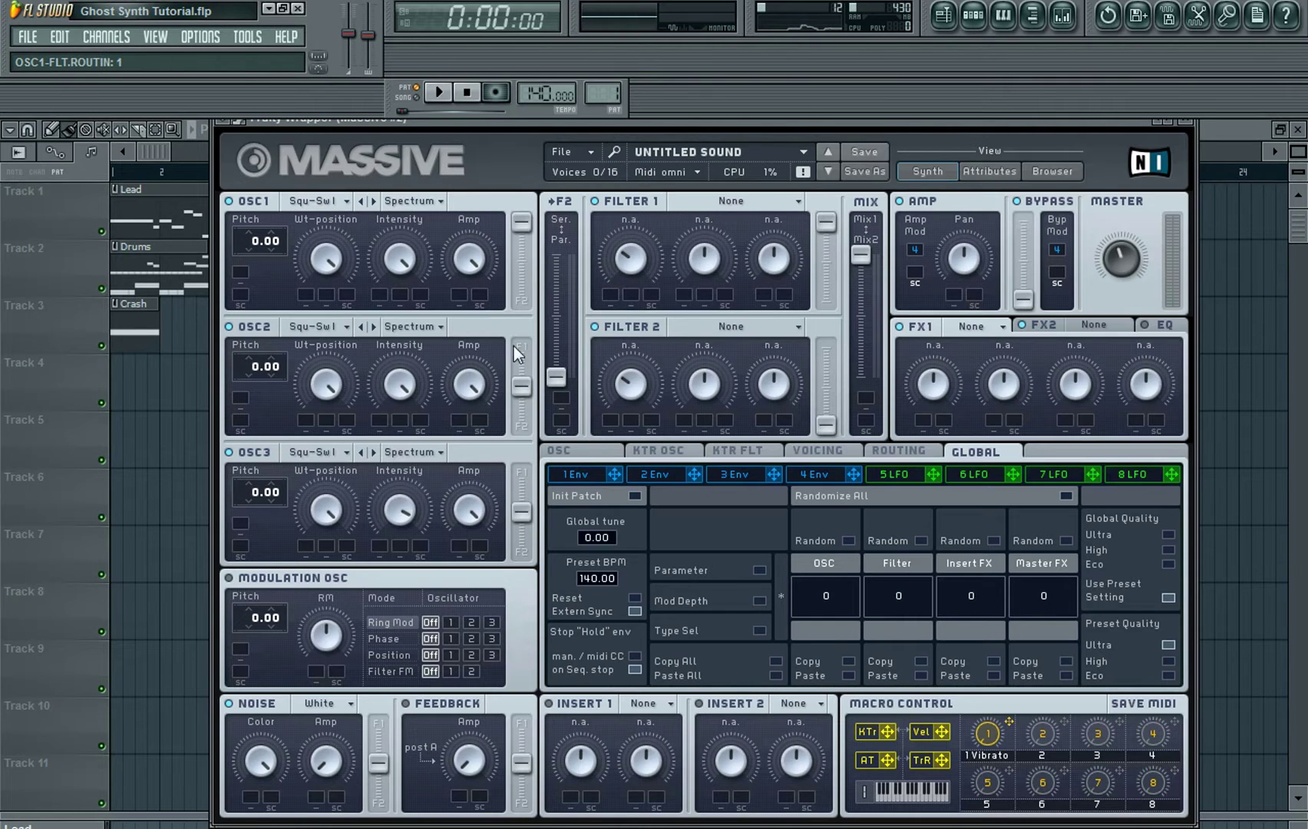
pyautogui.moveTo(523, 512); pyautogui.dragTo(520, 580)
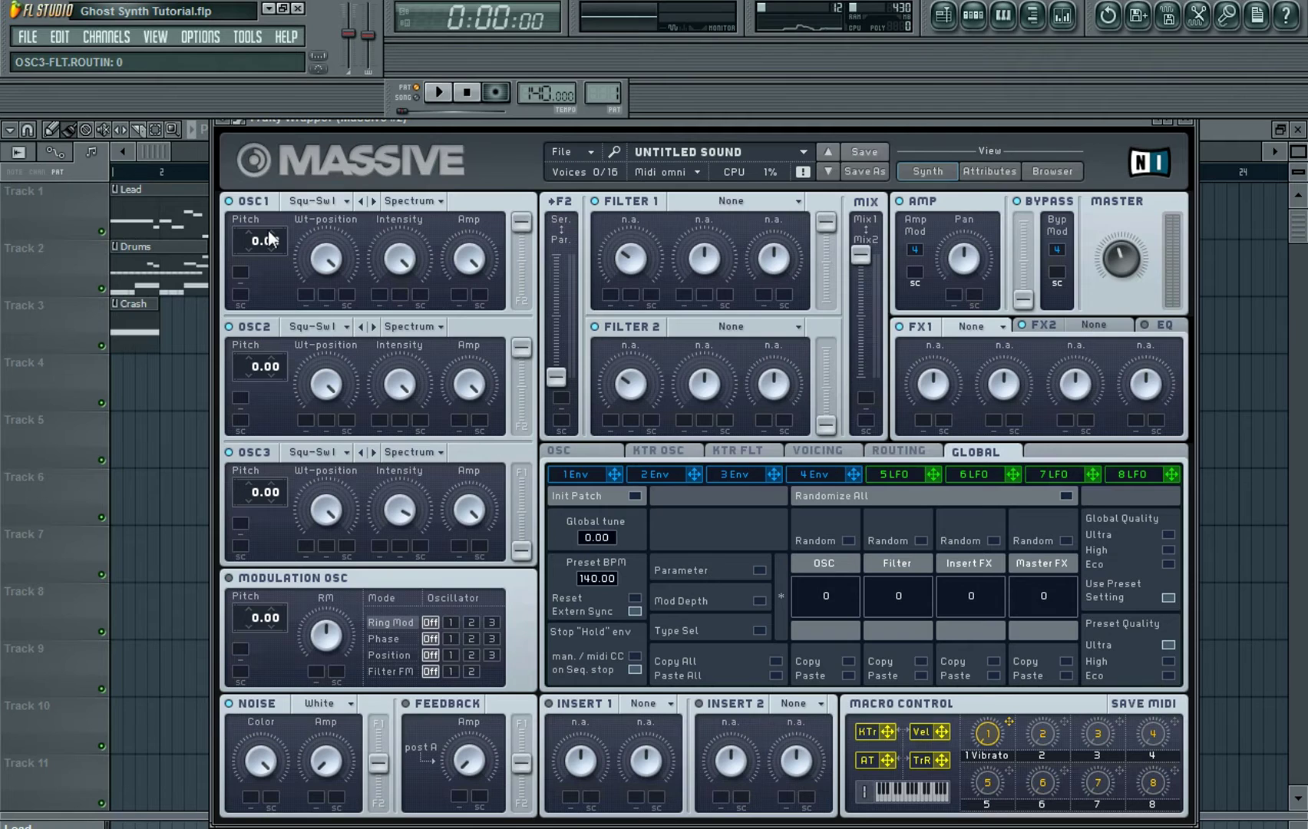
# - Set the pitch of OSC1 and OSC3 to 12.00 and switch OSC1 to Formant with intensity at about 0.62
pyautogui.moveTo(251, 240); pyautogui.dragTo(257, 216)
pyautogui.moveTo(256, 488); pyautogui.dragTo(262, 463)
pyautogui.click(440, 201)
pyautogui.click(423, 253)
pyautogui.moveTo(423, 254); pyautogui.dragTo(397, 322)
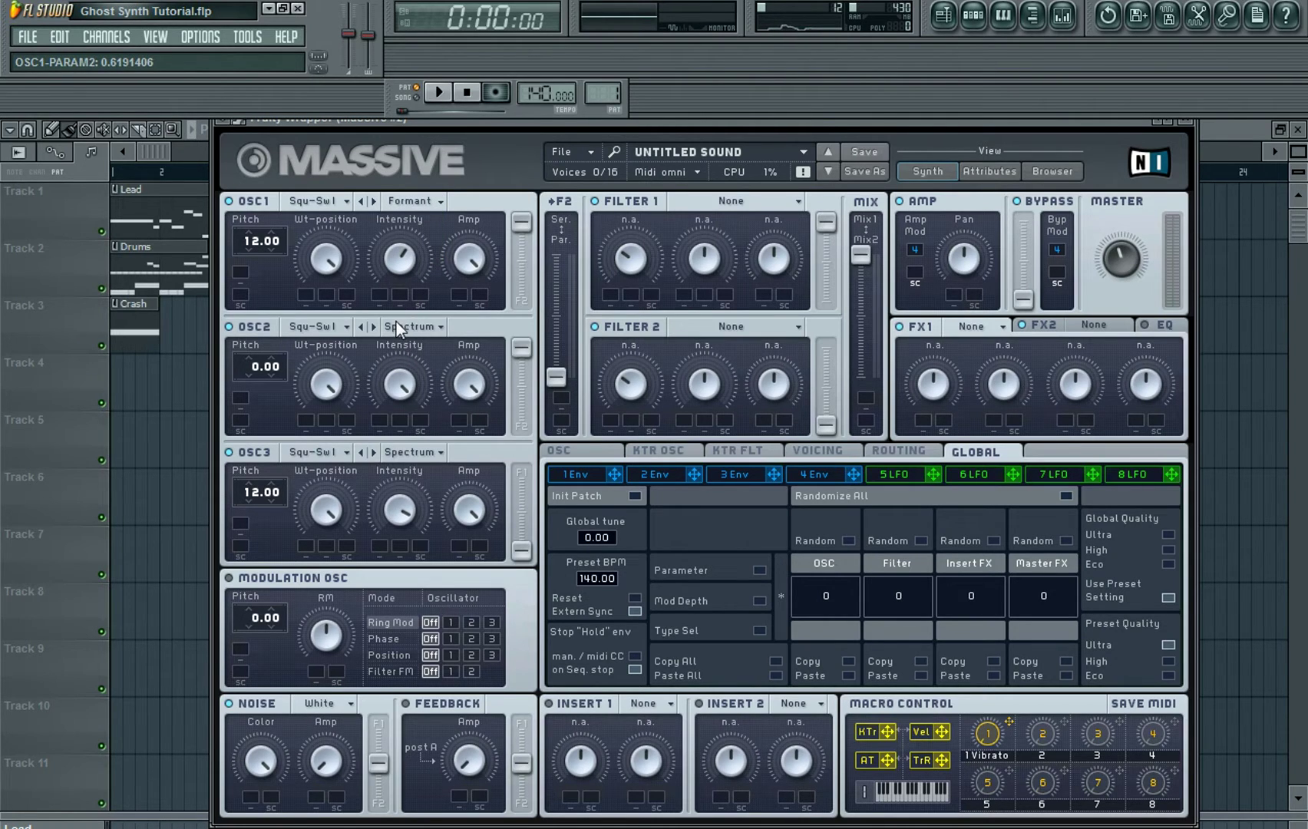
pyautogui.moveTo(412, 515)
pyautogui.mouseDown()
pyautogui.moveTo(406, 485)
pyautogui.moveTo(396, 510)
pyautogui.mouseUp()
# - Enable the modulation oscillator, assign Phase to oscillator 2 and turn the phase amount down to 0
pyautogui.click(265, 617)
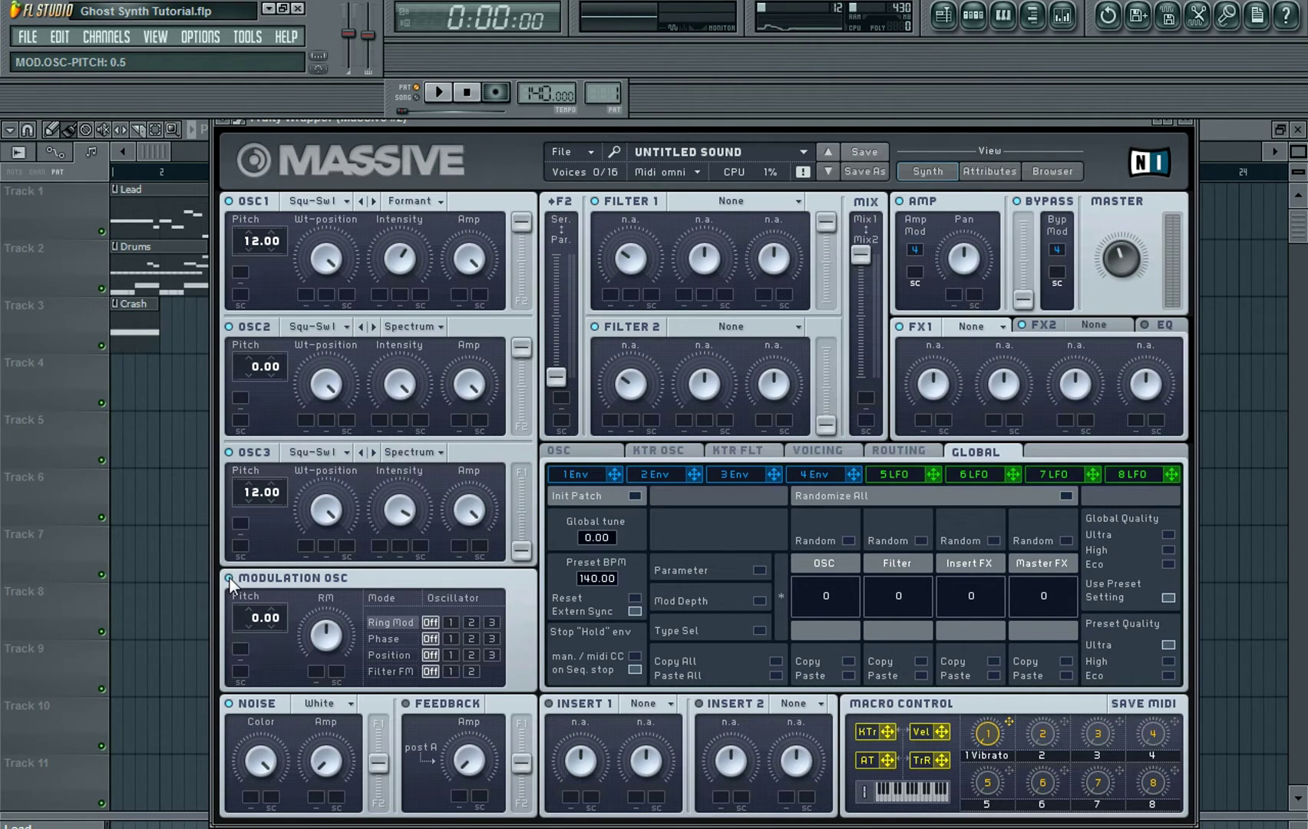
pyautogui.click(470, 638)
pyautogui.click(323, 637)
pyautogui.moveTo(324, 637); pyautogui.dragTo(340, 773)
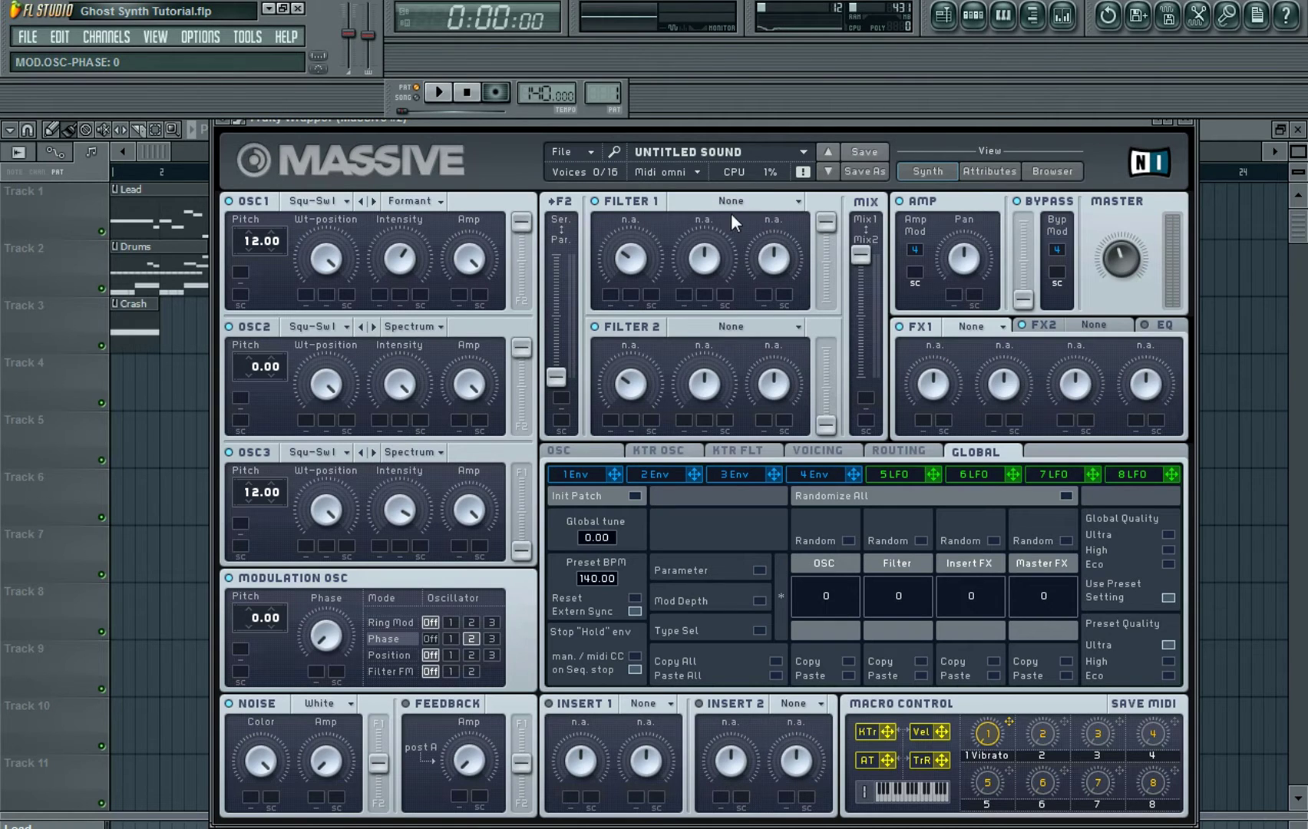
# - Set Filter 2 to Highpass 4 with full output, minimum cutoff and maximum resonance, and balance the filter mix at about 0.53
pyautogui.click(787, 324)
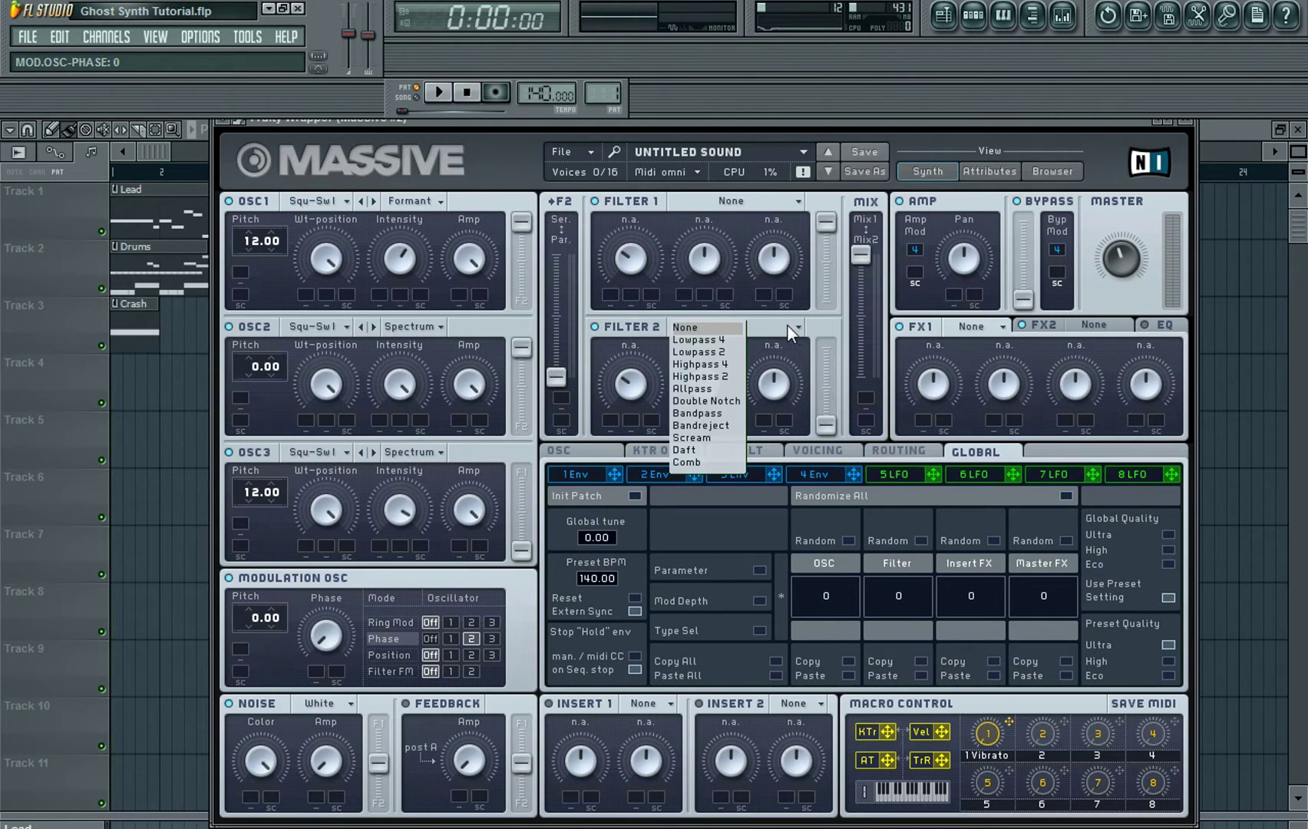
pyautogui.click(727, 367)
pyautogui.moveTo(831, 419); pyautogui.dragTo(830, 289)
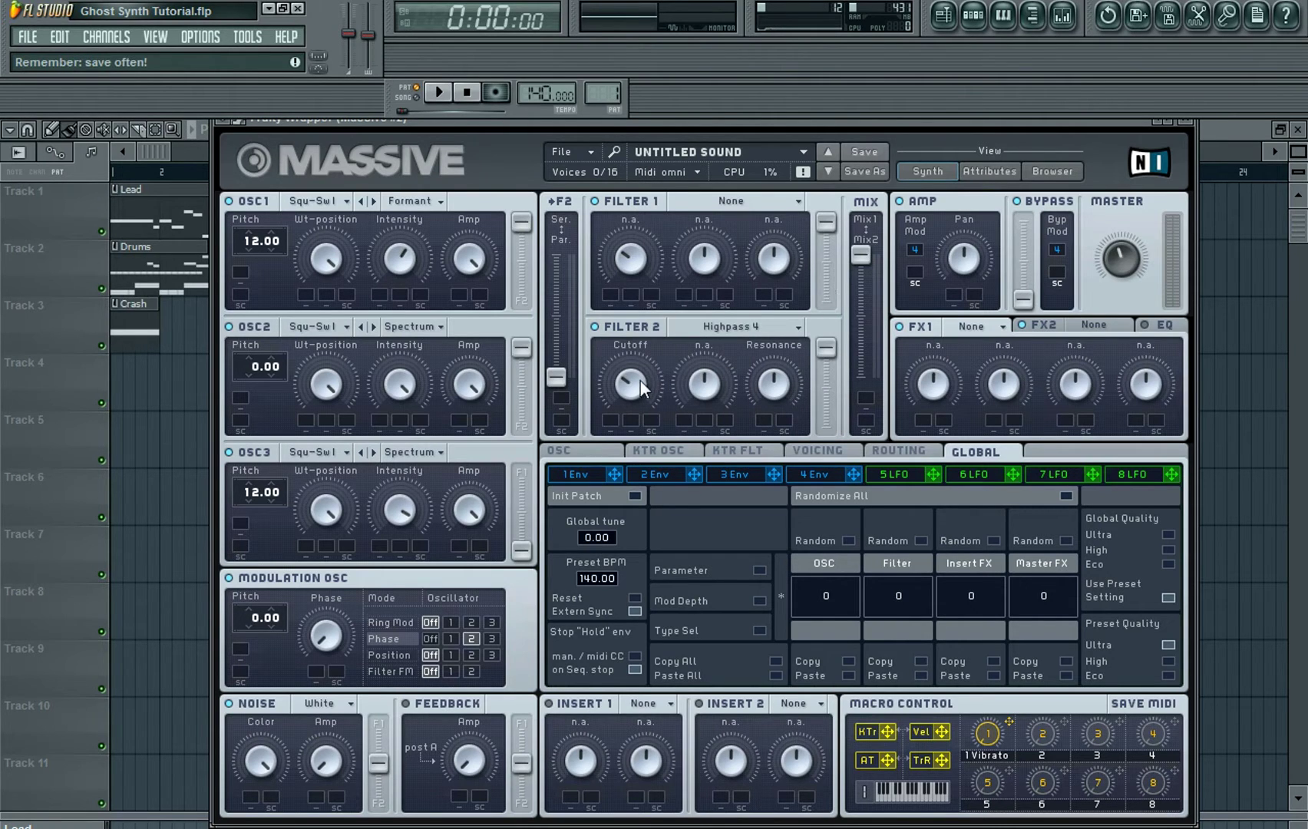
pyautogui.moveTo(635, 381); pyautogui.dragTo(636, 446)
pyautogui.moveTo(781, 390); pyautogui.dragTo(770, 212)
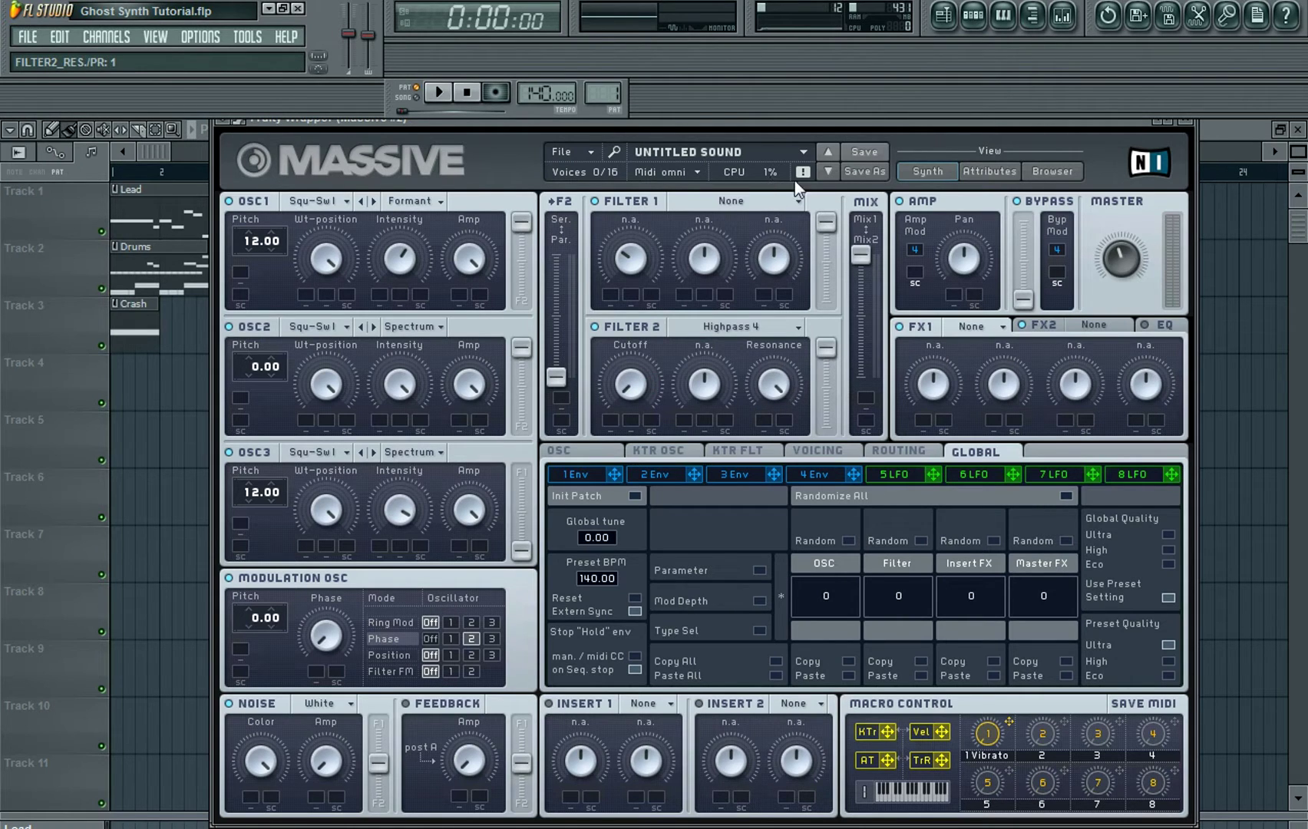
pyautogui.moveTo(856, 259); pyautogui.dragTo(857, 314)
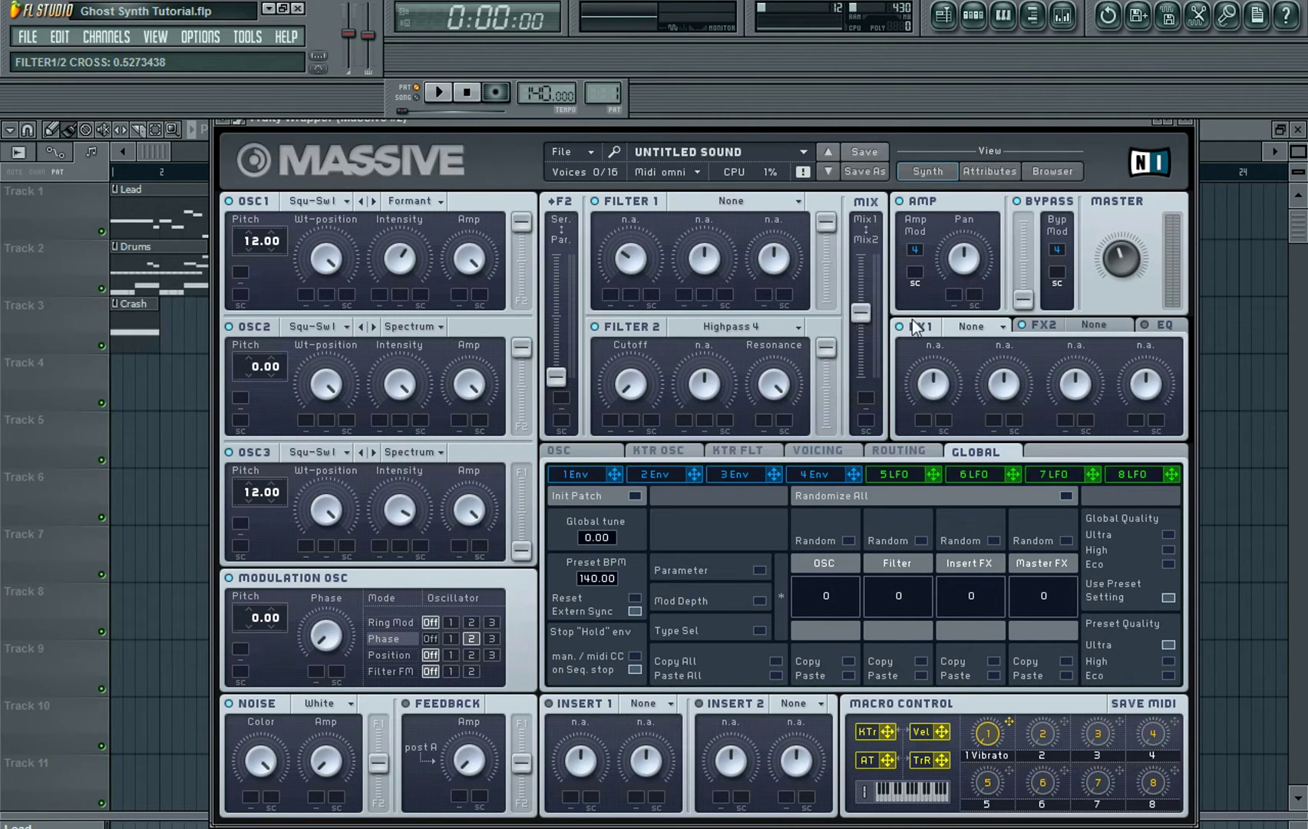
# - Assign Small Reverb to FX1, raising its Dry/Wet amount and setting Size to maximum
pyautogui.click(997, 323)
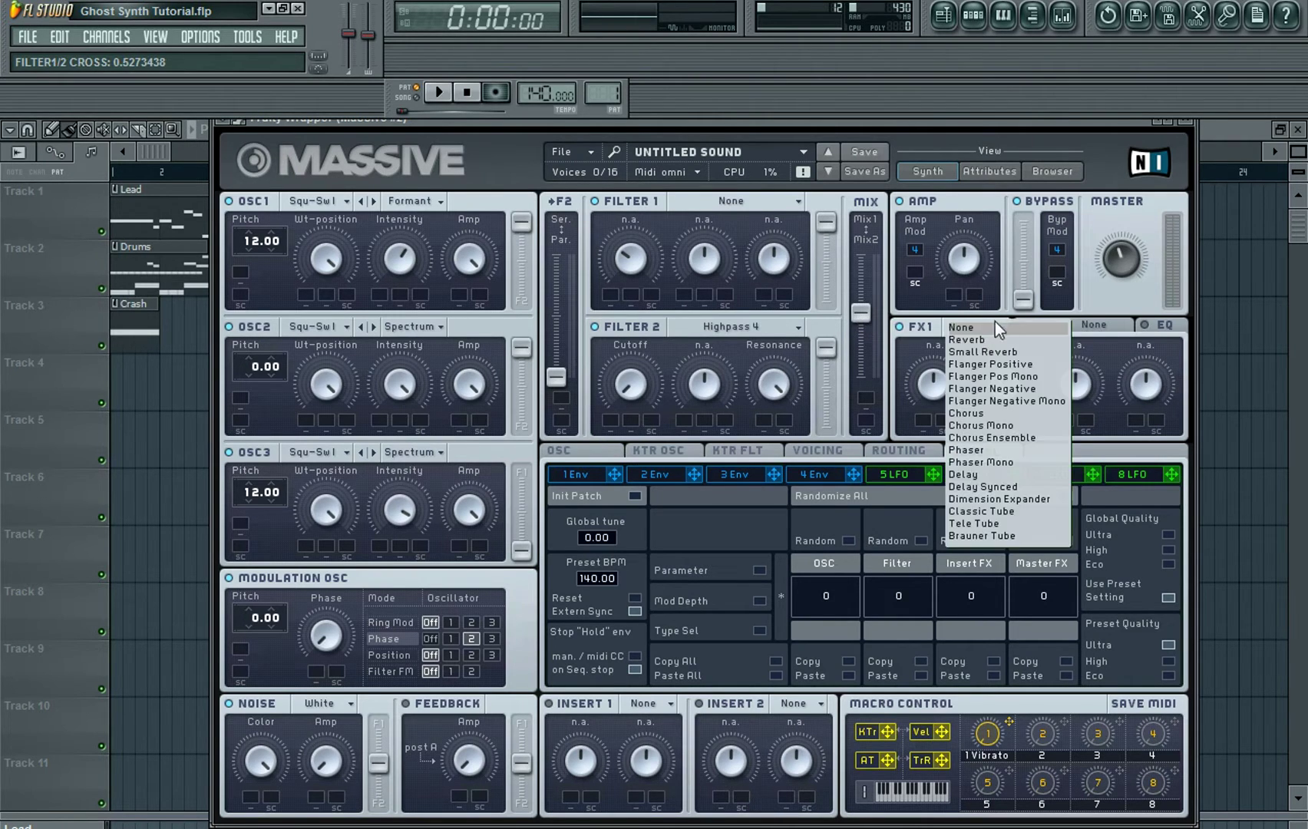
pyautogui.click(987, 353)
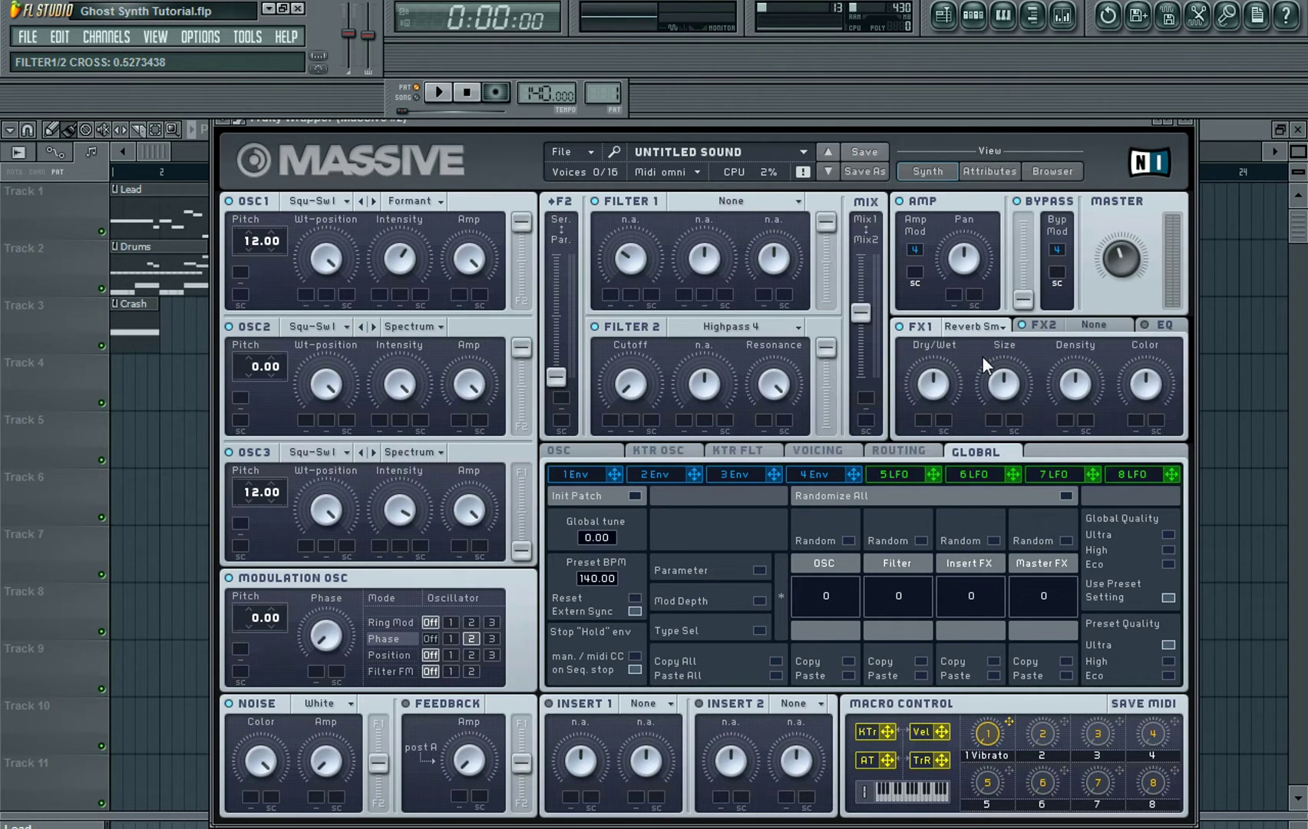
pyautogui.moveTo(942, 371); pyautogui.dragTo(932, 345)
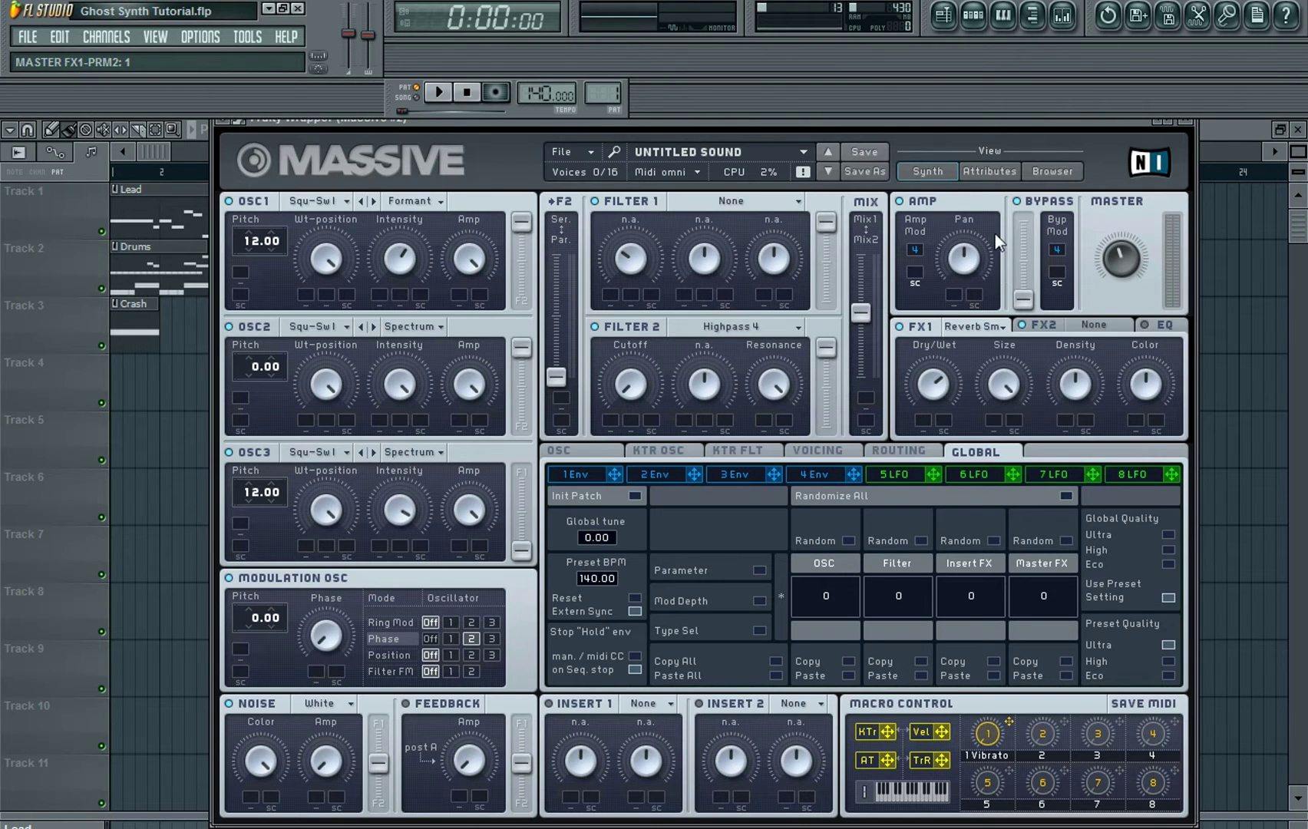
# - Assign Dimension Expander to FX2 and raise its Dry/Wet amount
pyautogui.click(1077, 325)
pyautogui.click(1106, 325)
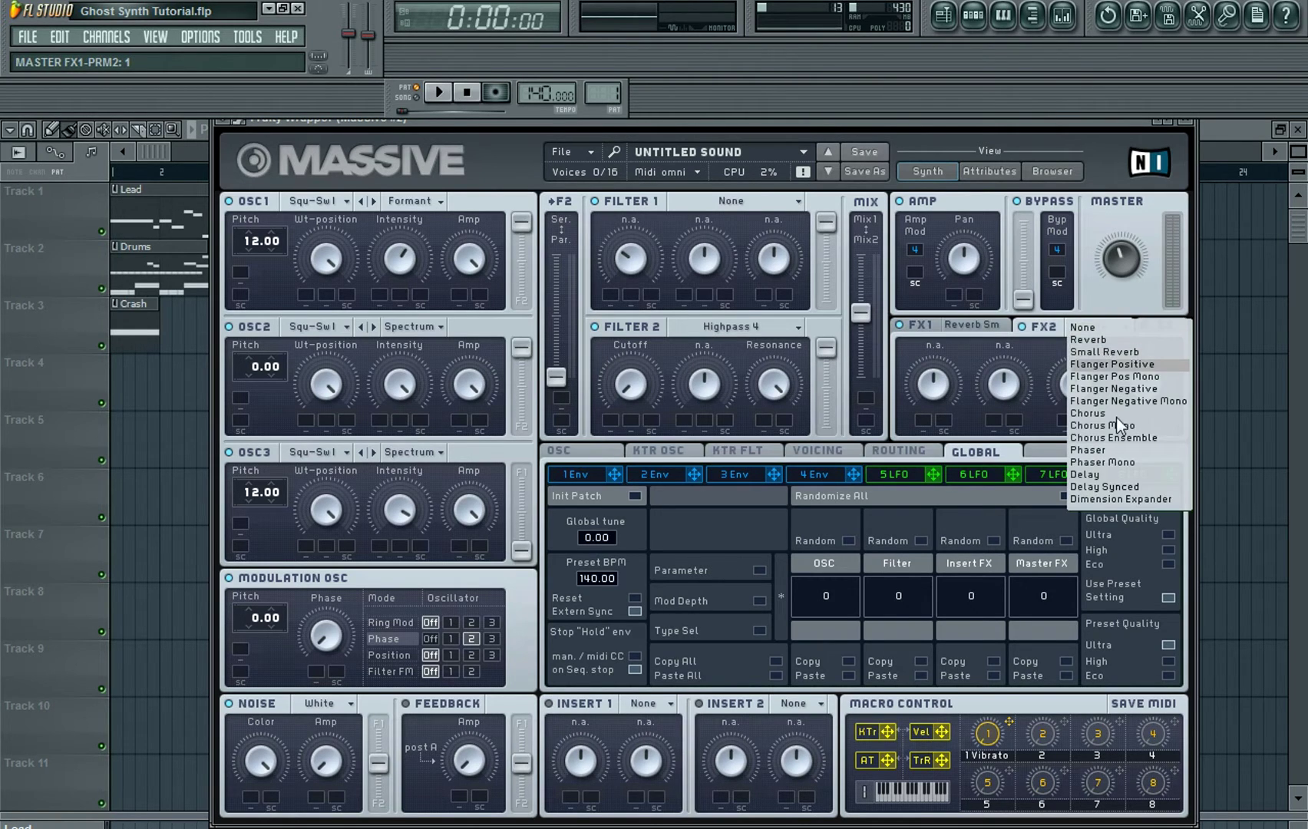
pyautogui.click(1117, 500)
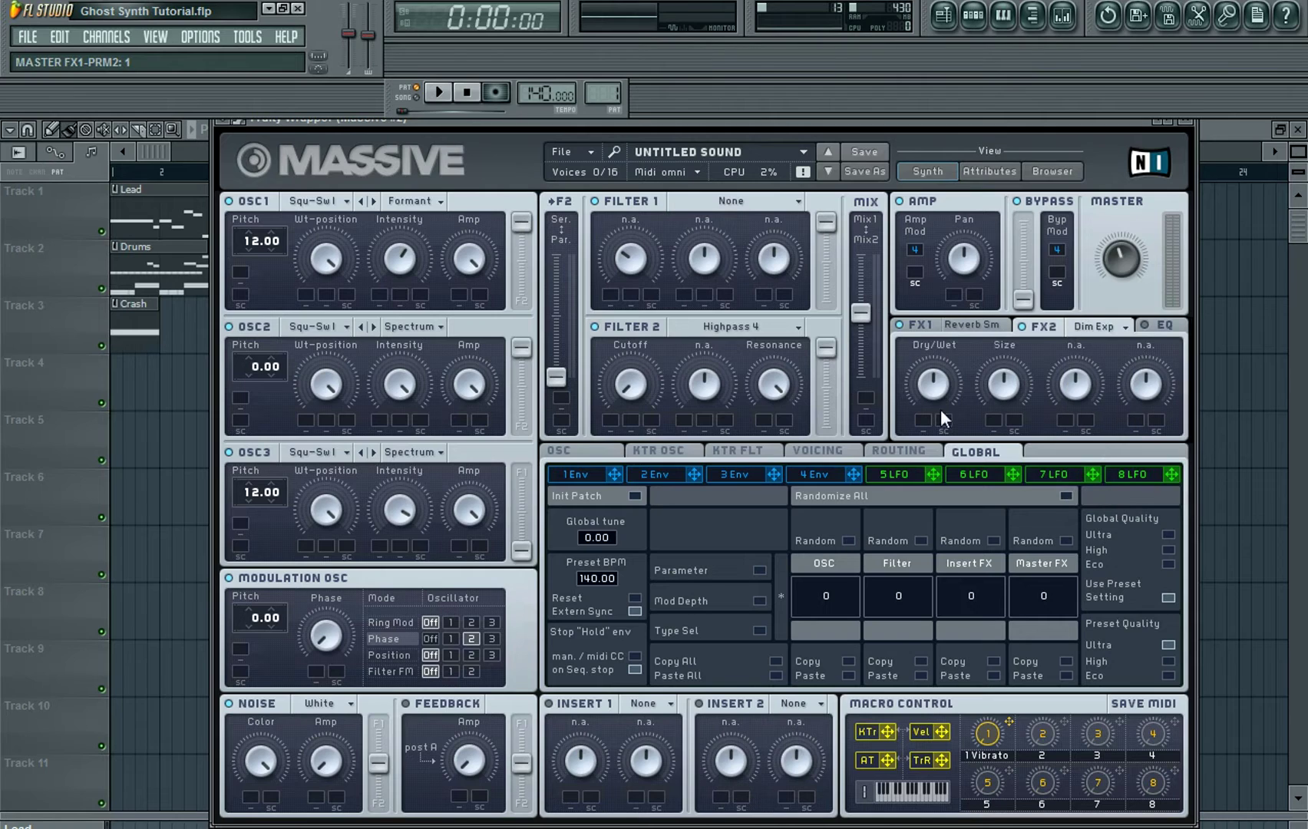
pyautogui.moveTo(940, 388); pyautogui.dragTo(944, 352)
# - Enable the EQ, raise its mid Boost and set the High Shelf to about 0.68
pyautogui.click(1160, 327)
pyautogui.moveTo(1003, 387); pyautogui.dragTo(990, 358)
pyautogui.moveTo(1170, 373); pyautogui.dragTo(1142, 345)
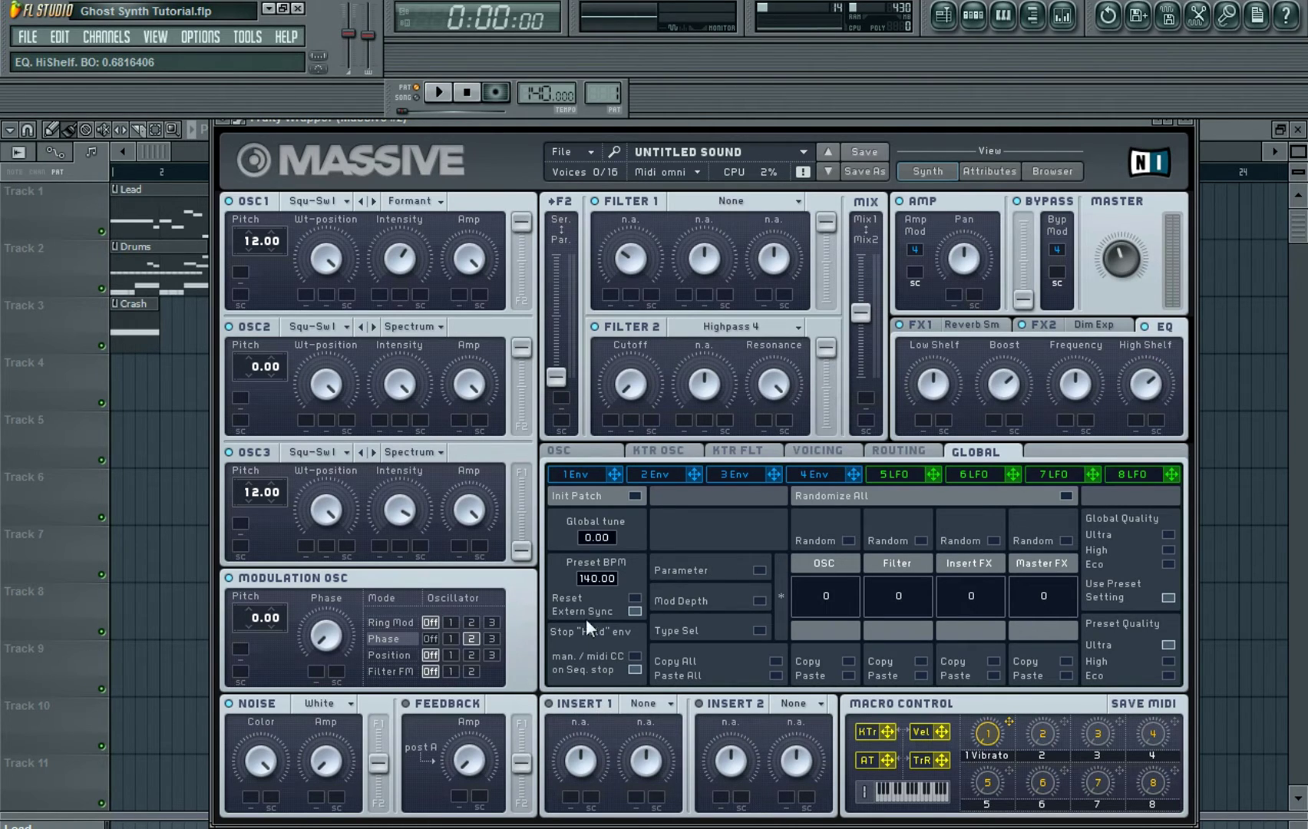
# - Enable both inserts, with Bitcrusher on Insert 1 and Parabolic Shaper on Insert 2
pyautogui.click(700, 703)
pyautogui.click(675, 704)
pyautogui.click(662, 742)
pyautogui.click(812, 705)
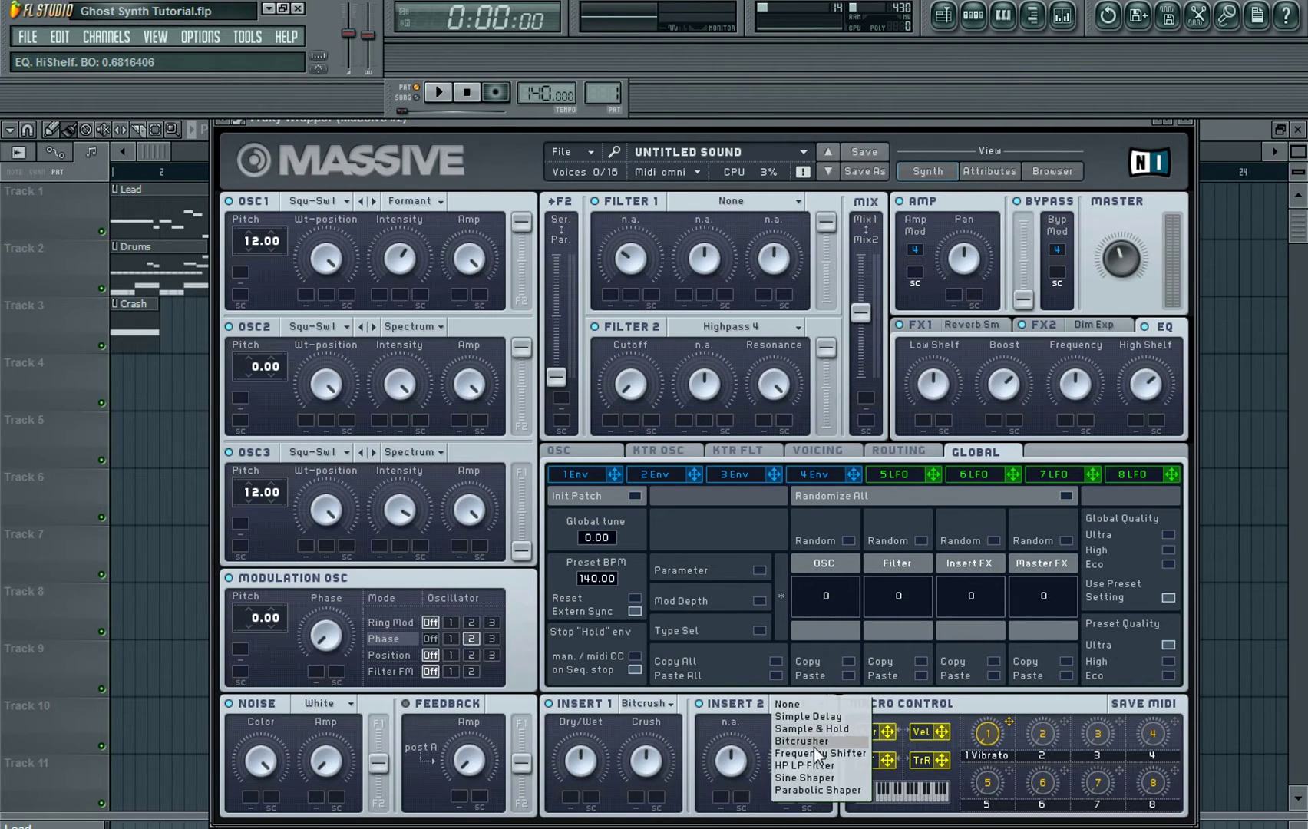
pyautogui.click(812, 788)
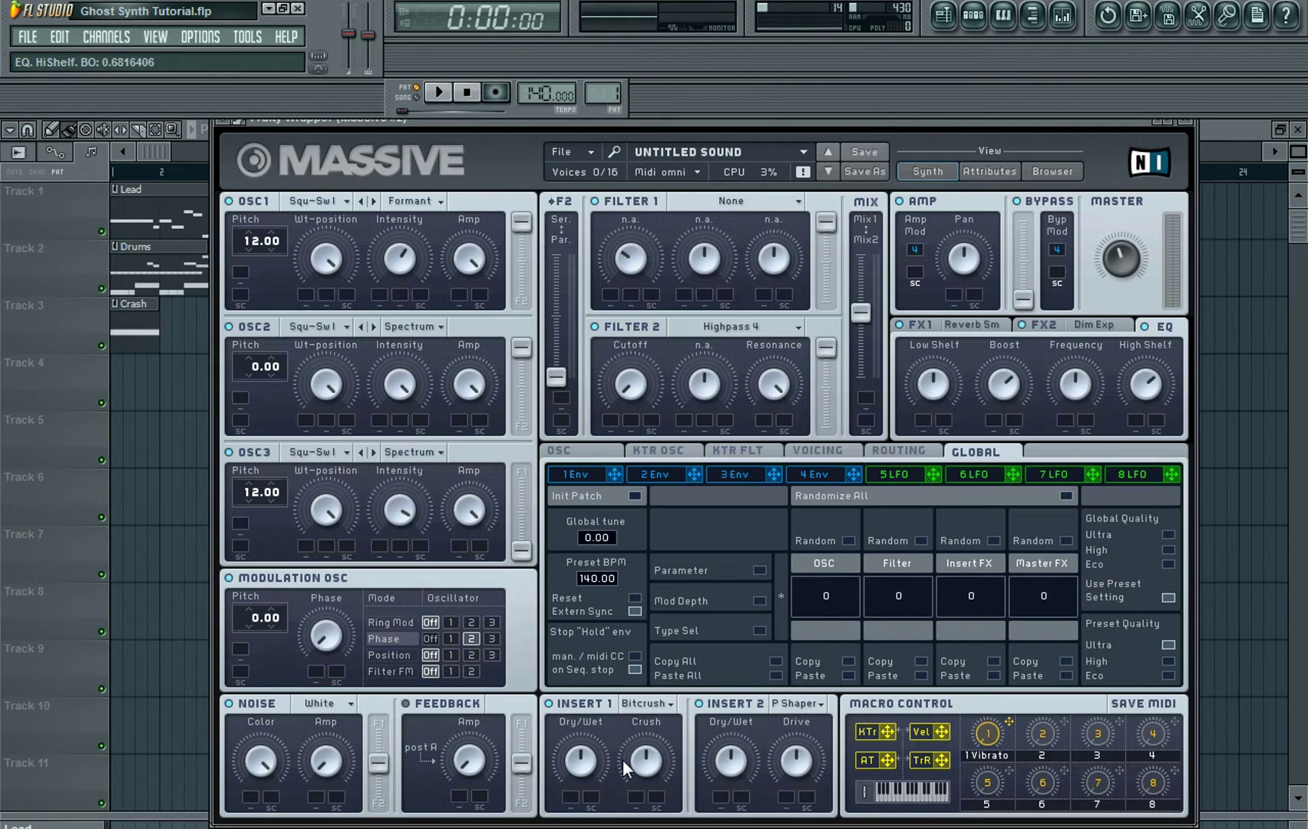
# - Raise Insert 1's Dry/Wet and maximize its Crush, then set Insert 2's Dry/Wet and Drive to maximum
pyautogui.moveTo(581, 763); pyautogui.dragTo(661, 752)
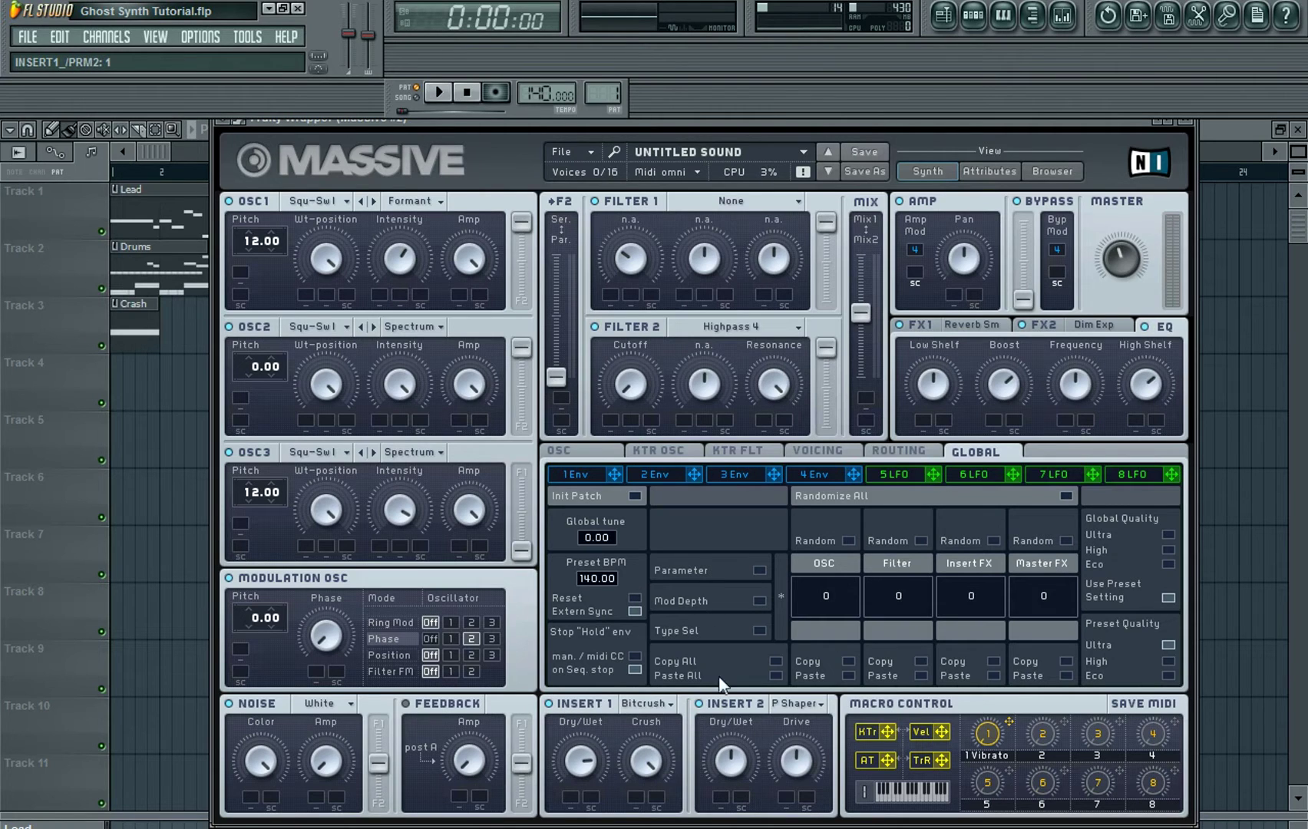
pyautogui.moveTo(740, 750); pyautogui.dragTo(743, 614)
pyautogui.click(802, 771)
# - Set the oscillator glide time to about 0.56
pyautogui.click(614, 453)
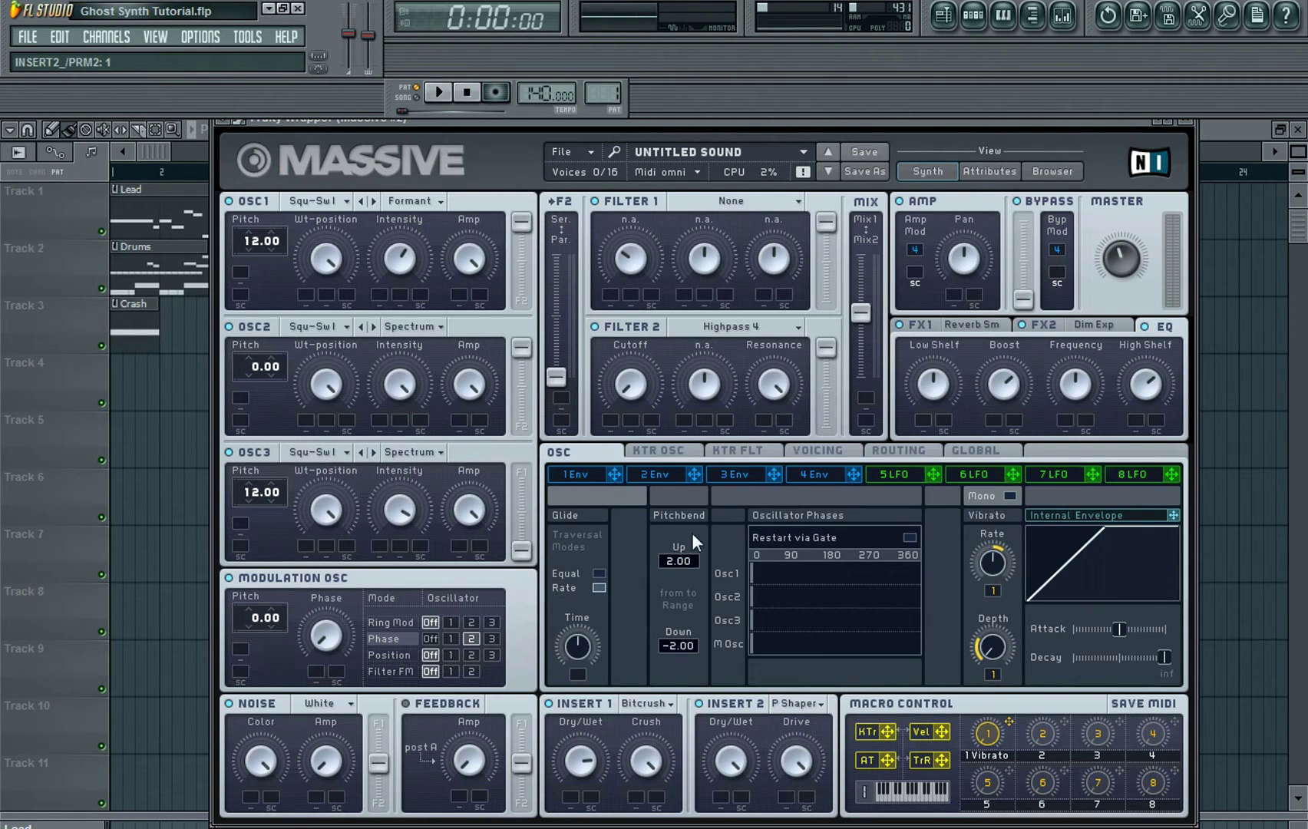
pyautogui.moveTo(587, 640); pyautogui.dragTo(575, 629)
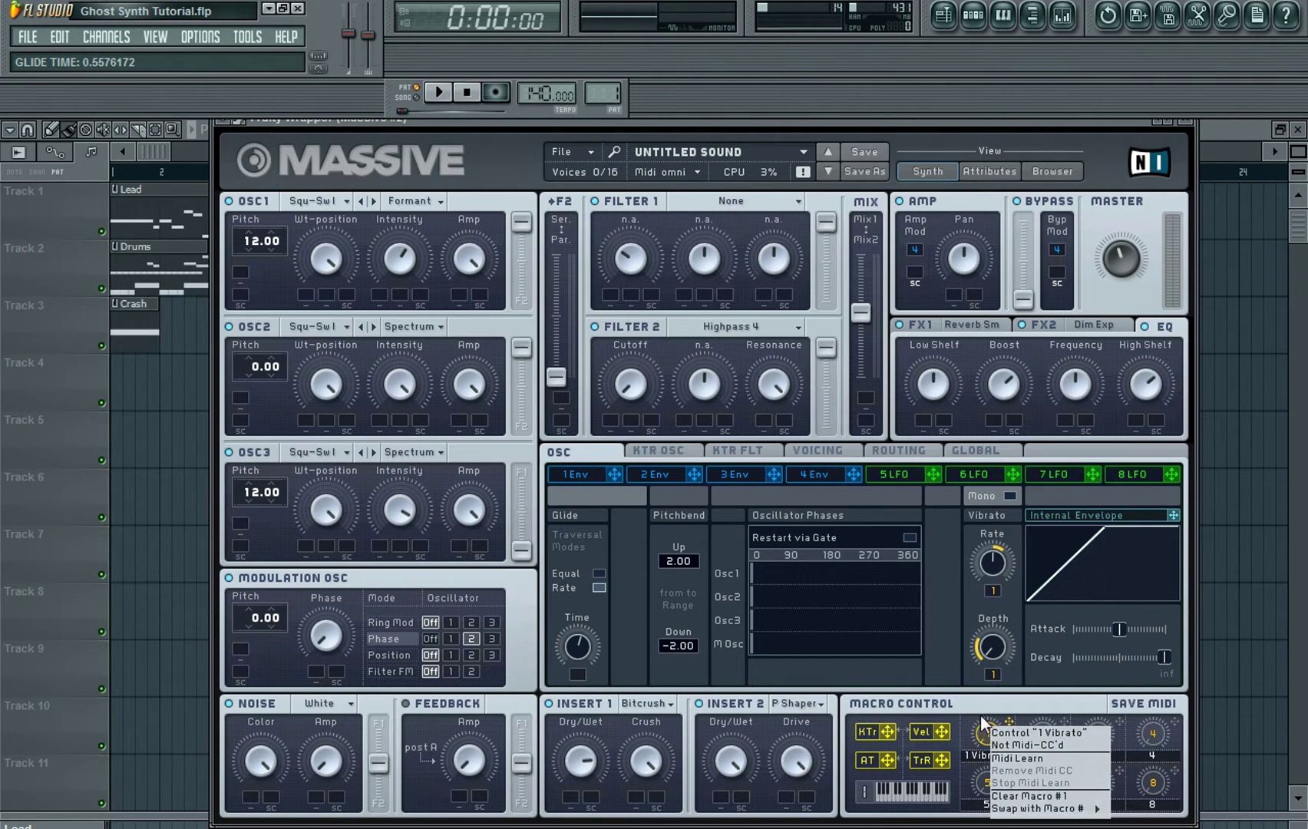
# - Clear the Vibrato macro #1, raise the vibrato rate and set the vibrato depth to about 0.19
pyautogui.click(988, 735)
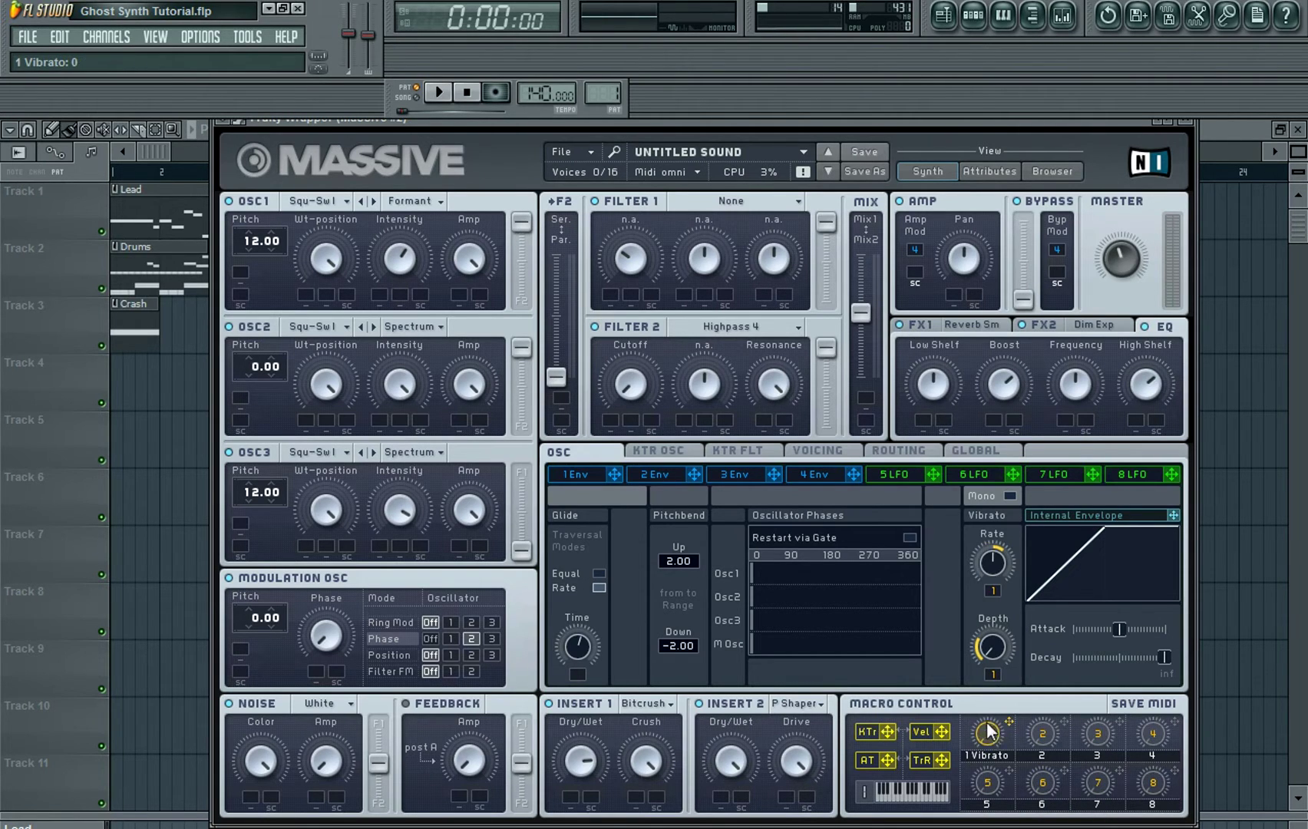
pyautogui.rightClick(990, 735)
pyautogui.click(1033, 796)
pyautogui.moveTo(997, 557); pyautogui.dragTo(985, 546)
pyautogui.moveTo(987, 629); pyautogui.dragTo(983, 616)
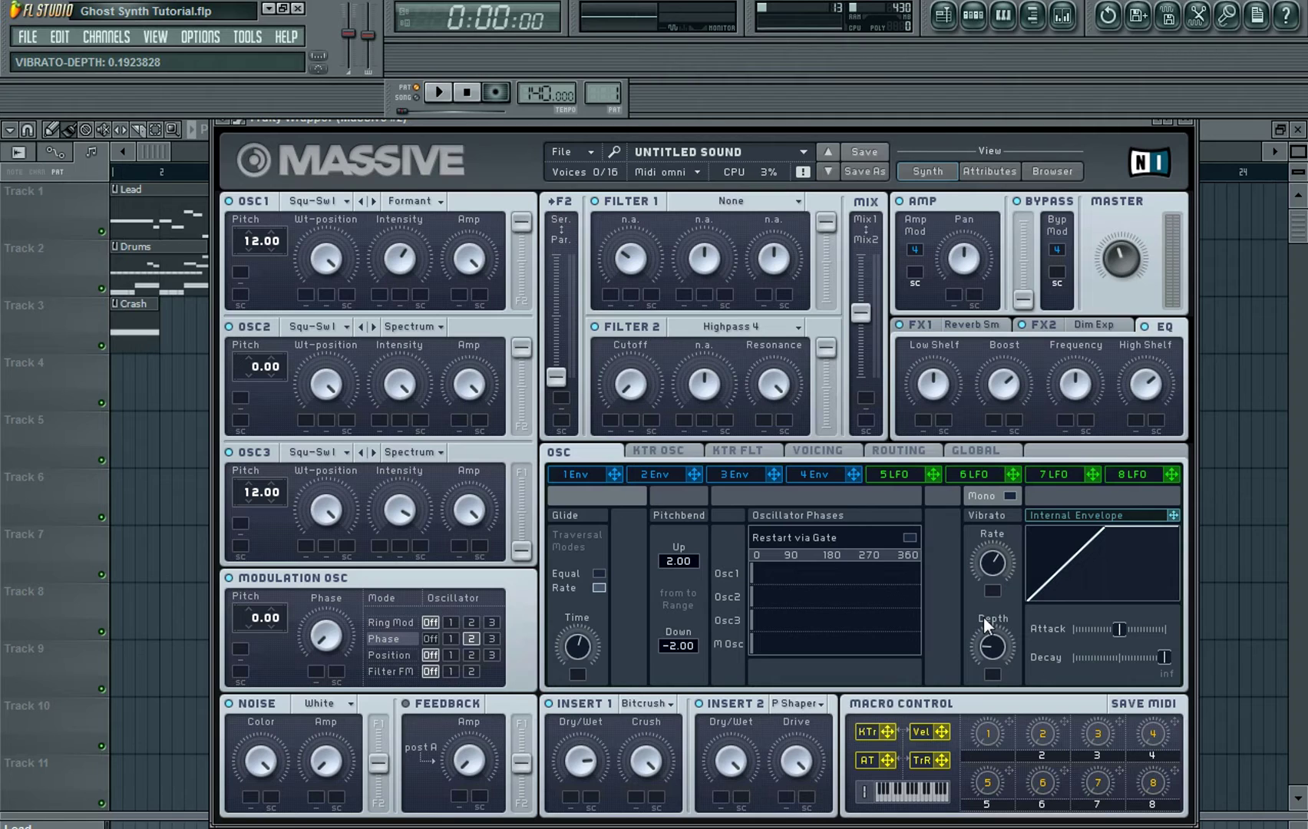
# - Set the voicing to 2 unisono voices in Monophon mode
pyautogui.click(816, 449)
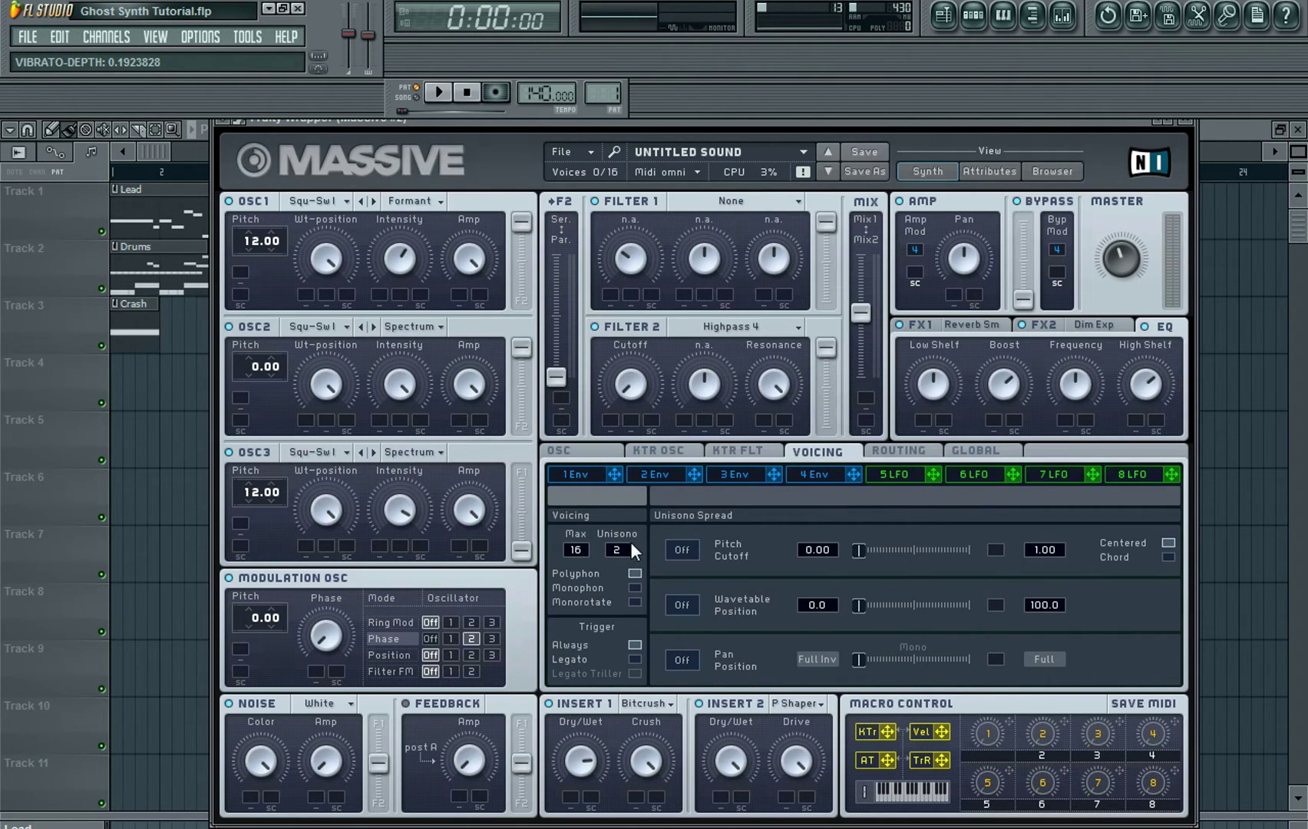
pyautogui.click(635, 588)
# - Move the synth window aside and audition notes on the Massive #2 channel's keyboard
pyautogui.moveTo(854, 123); pyautogui.dragTo(862, 121)
pyautogui.moveTo(762, 119); pyautogui.dragTo(618, 119)
pyautogui.click(1114, 212)
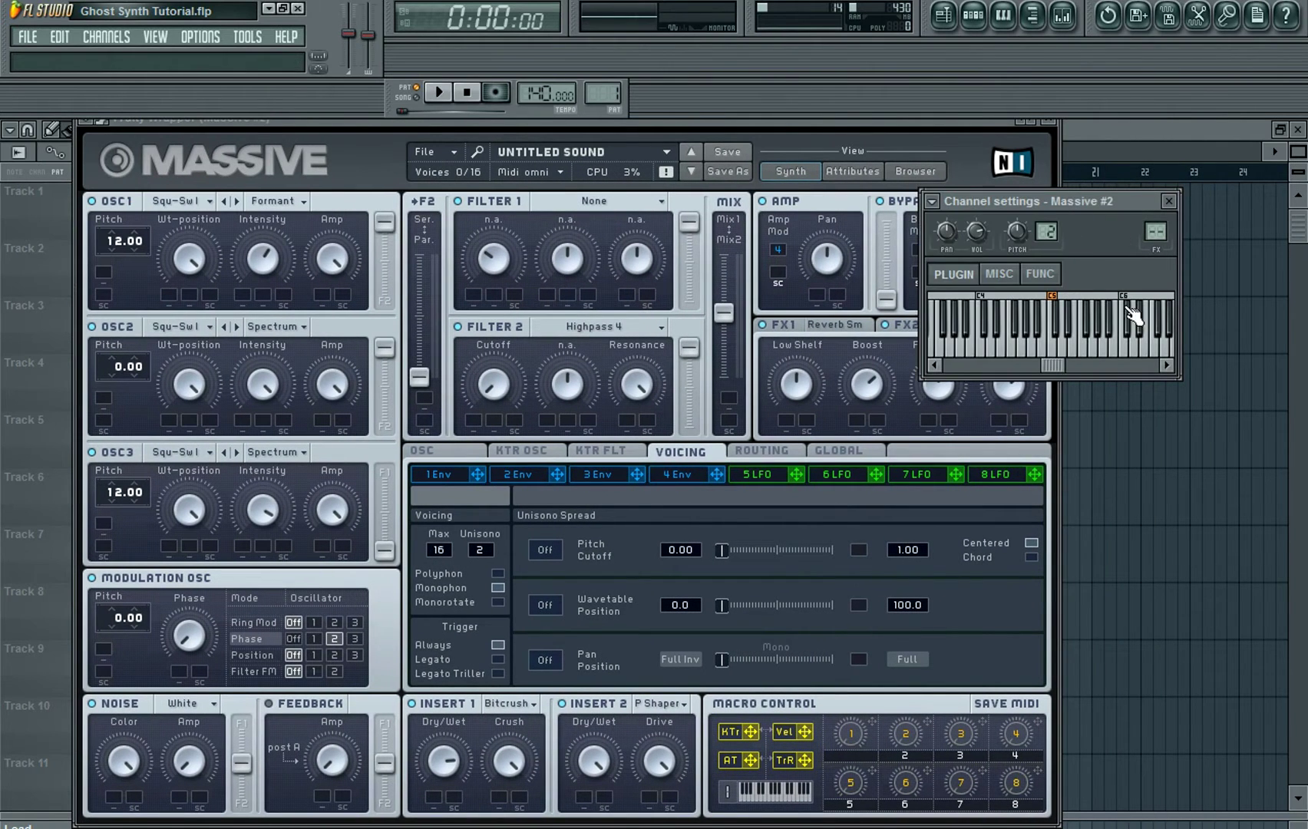
pyautogui.click(1120, 291)
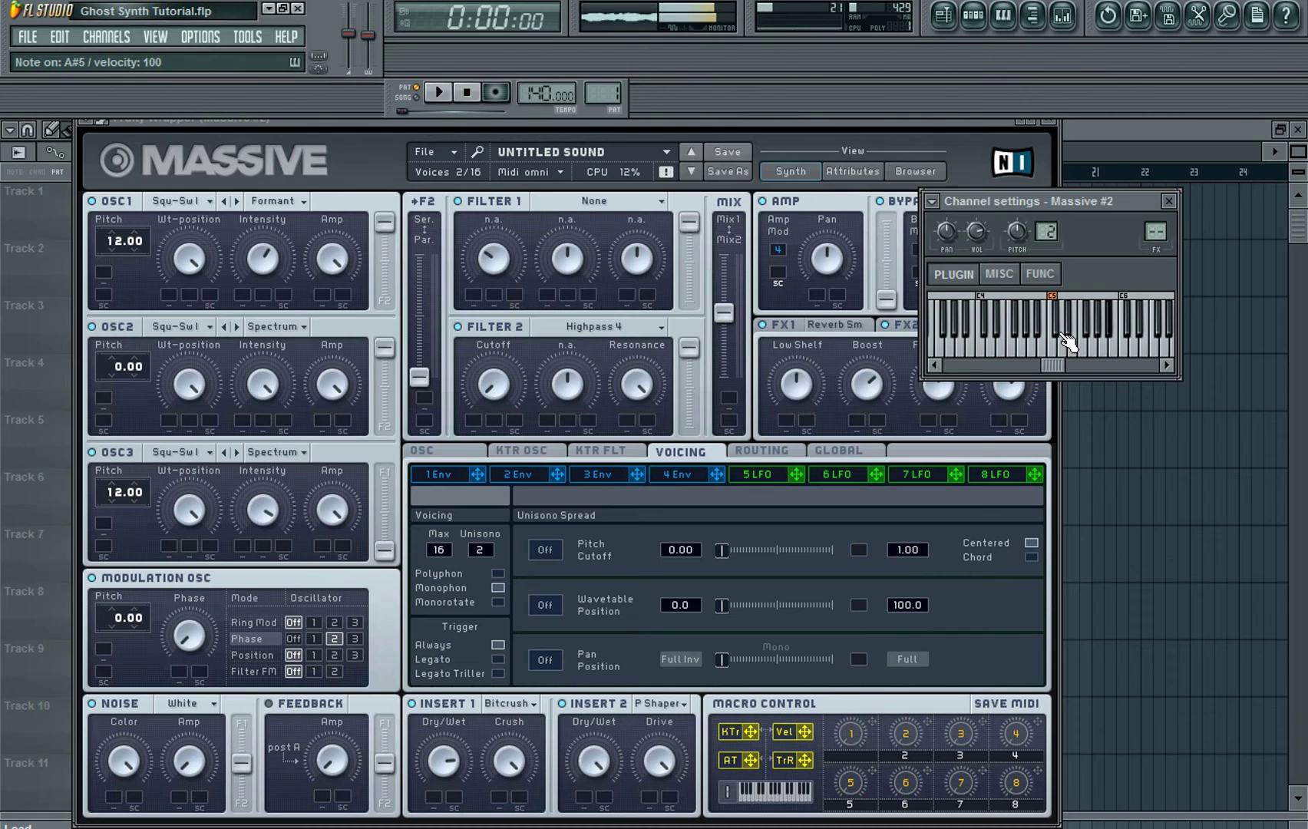
# - Play a short run of notes to hear the patch with its two-voice monophonic setup
pyautogui.press('j')
pyautogui.press('j')
pyautogui.press('h')
pyautogui.press('2')
pyautogui.press('v')
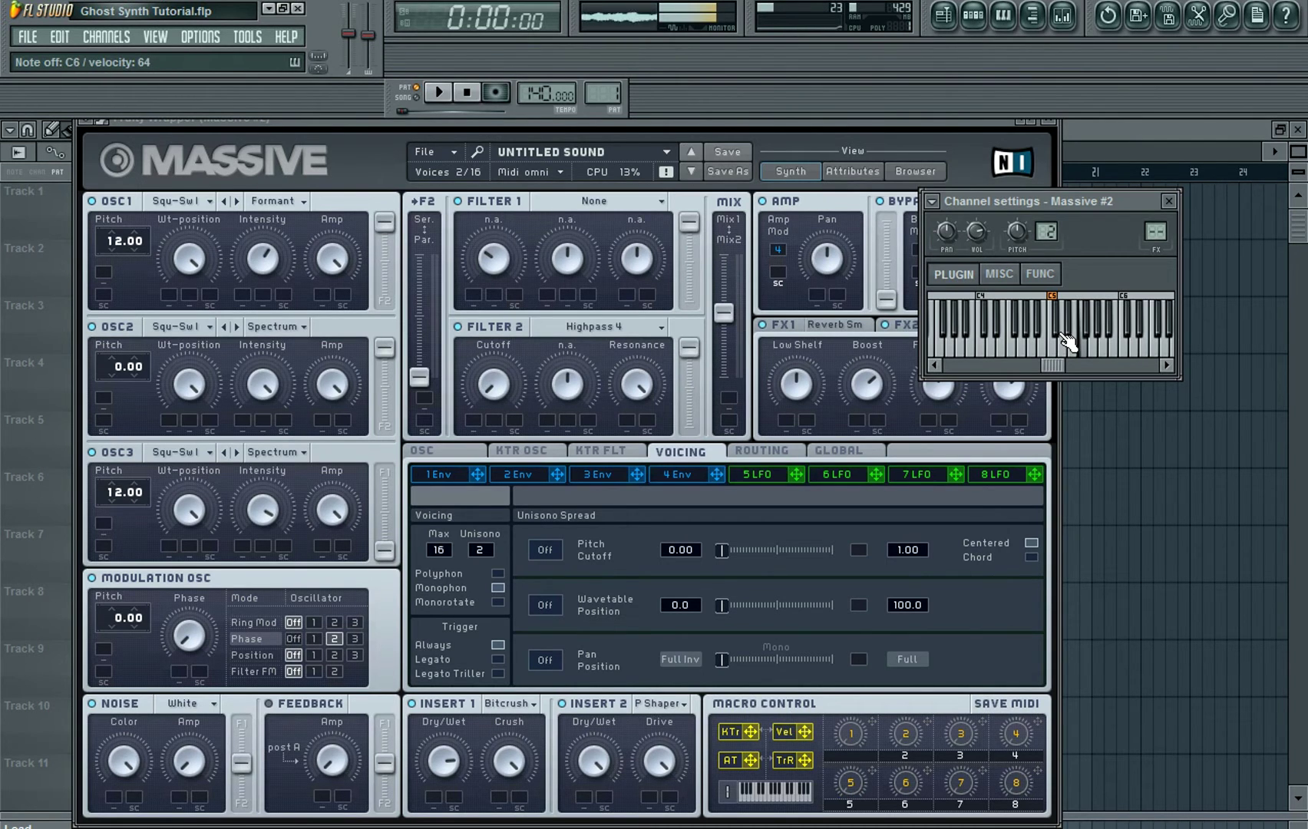
# - Set Massive's master volume to about 0.32
pyautogui.click(978, 124)
pyautogui.moveTo(974, 121); pyautogui.dragTo(1048, 106)
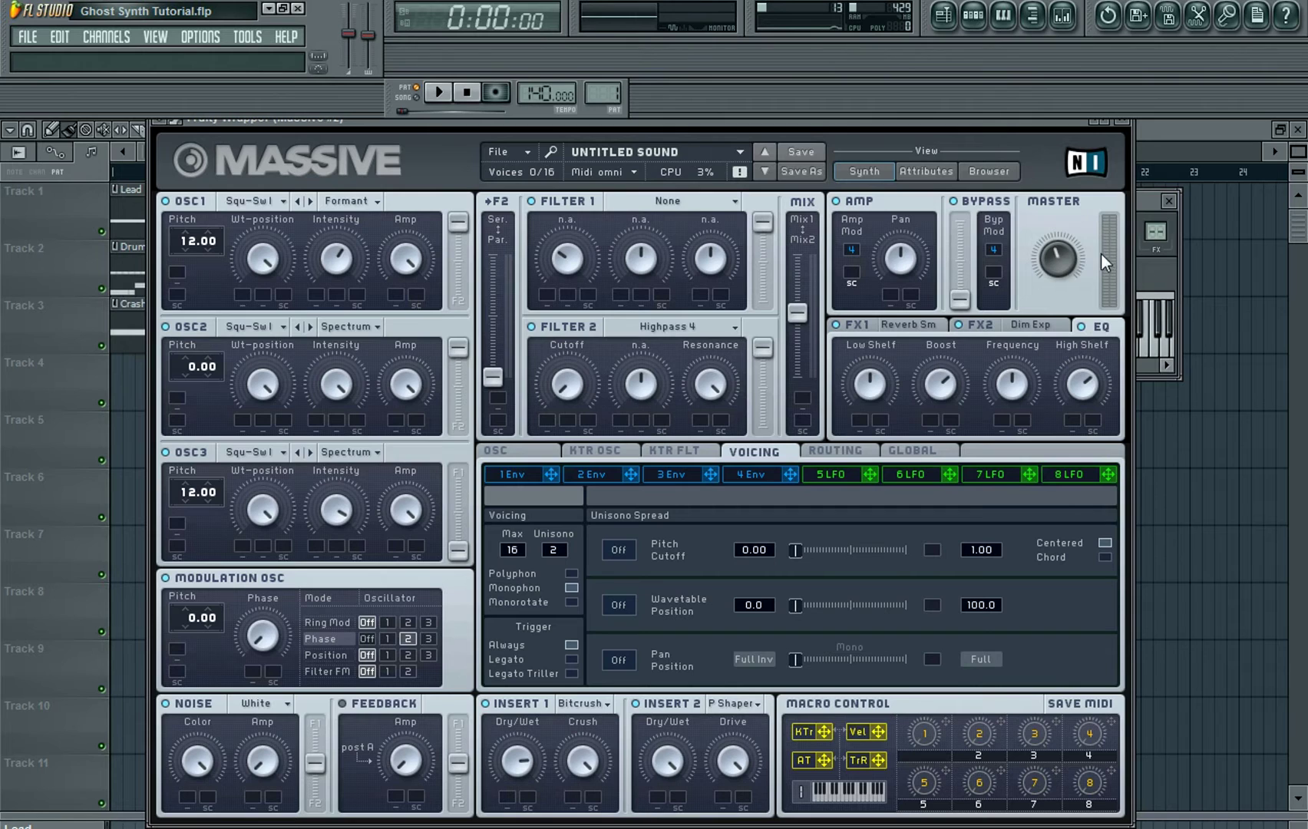
pyautogui.moveTo(1069, 263); pyautogui.dragTo(1065, 271)
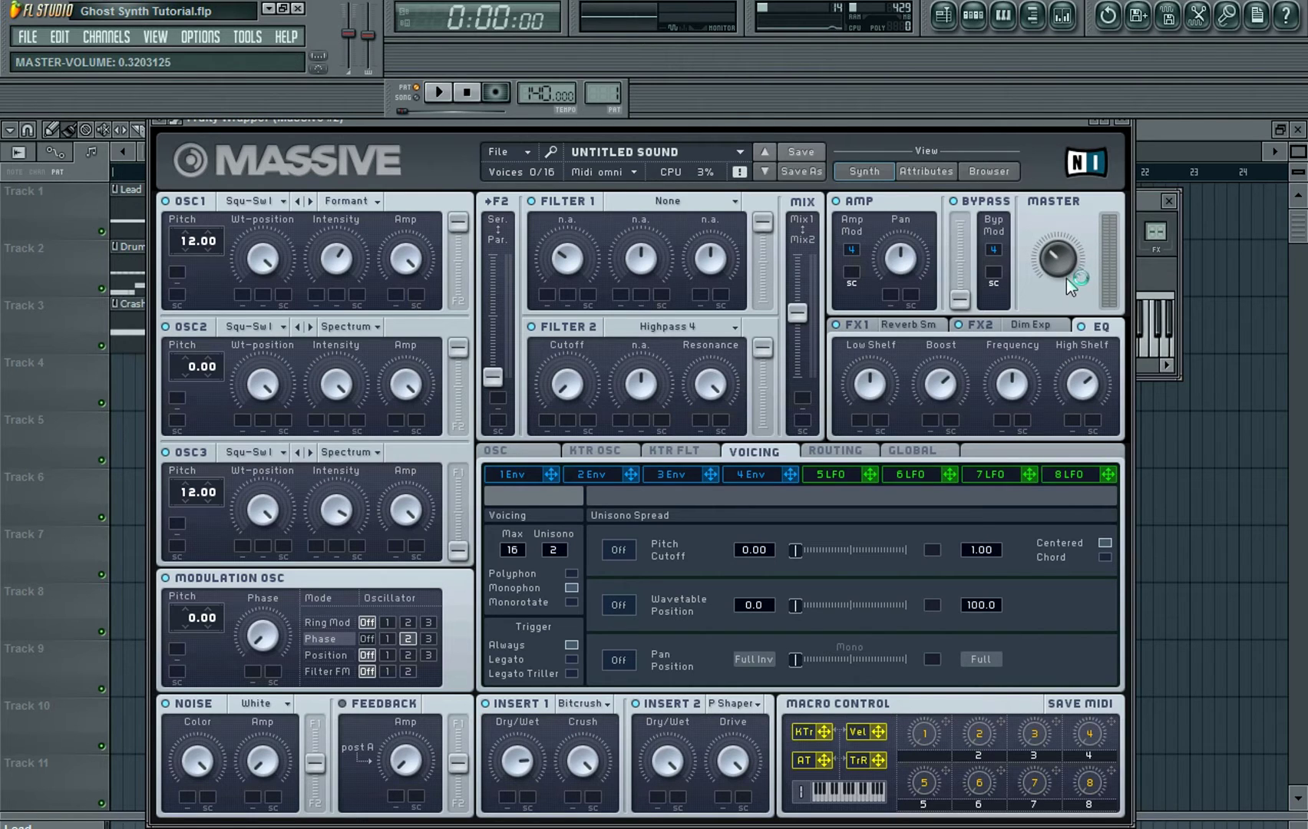
pyautogui.click(1163, 350)
# - Enable the Pitch Cutoff unisono spread, setting its upper value to 0.50 and its slider to about 0.28
pyautogui.click(1025, 128)
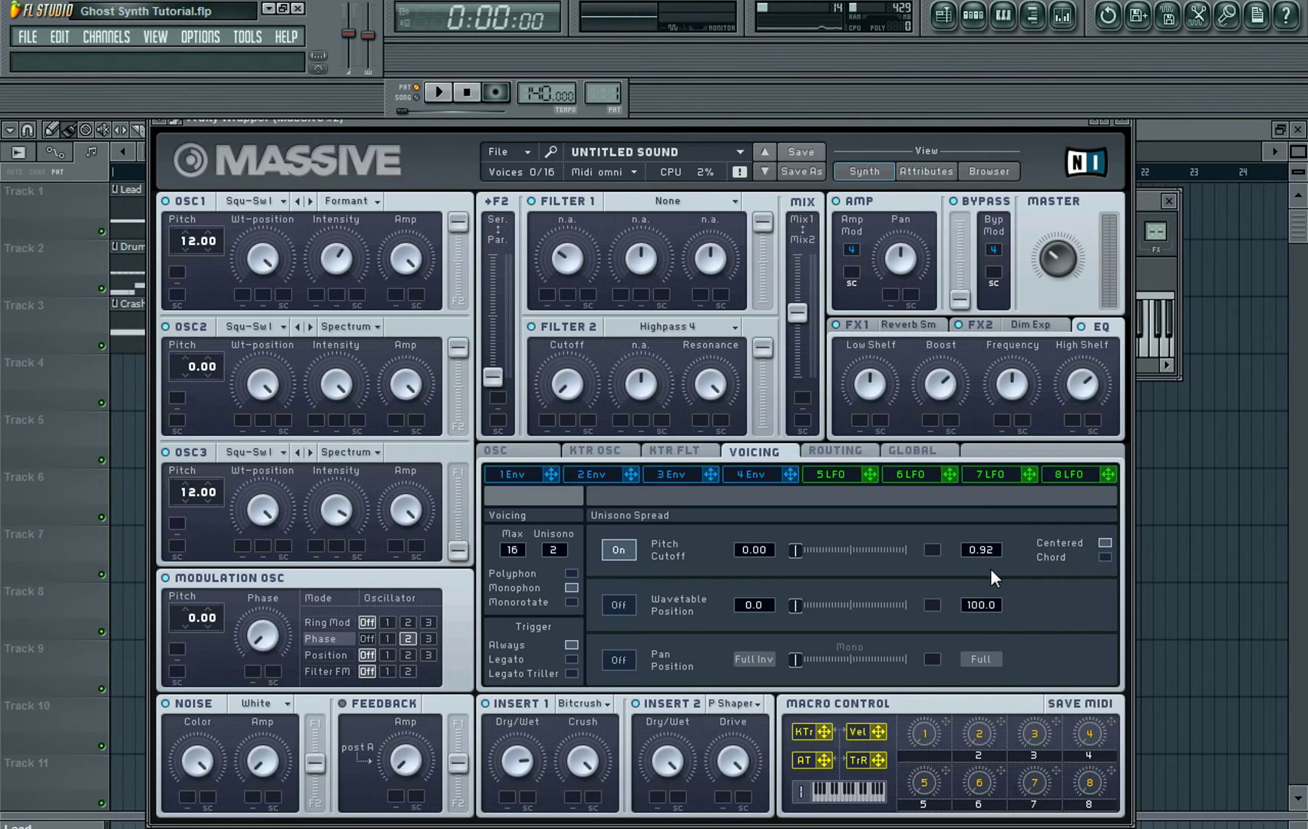
pyautogui.moveTo(994, 600); pyautogui.dragTo(986, 638)
pyautogui.moveTo(796, 549); pyautogui.dragTo(795, 551)
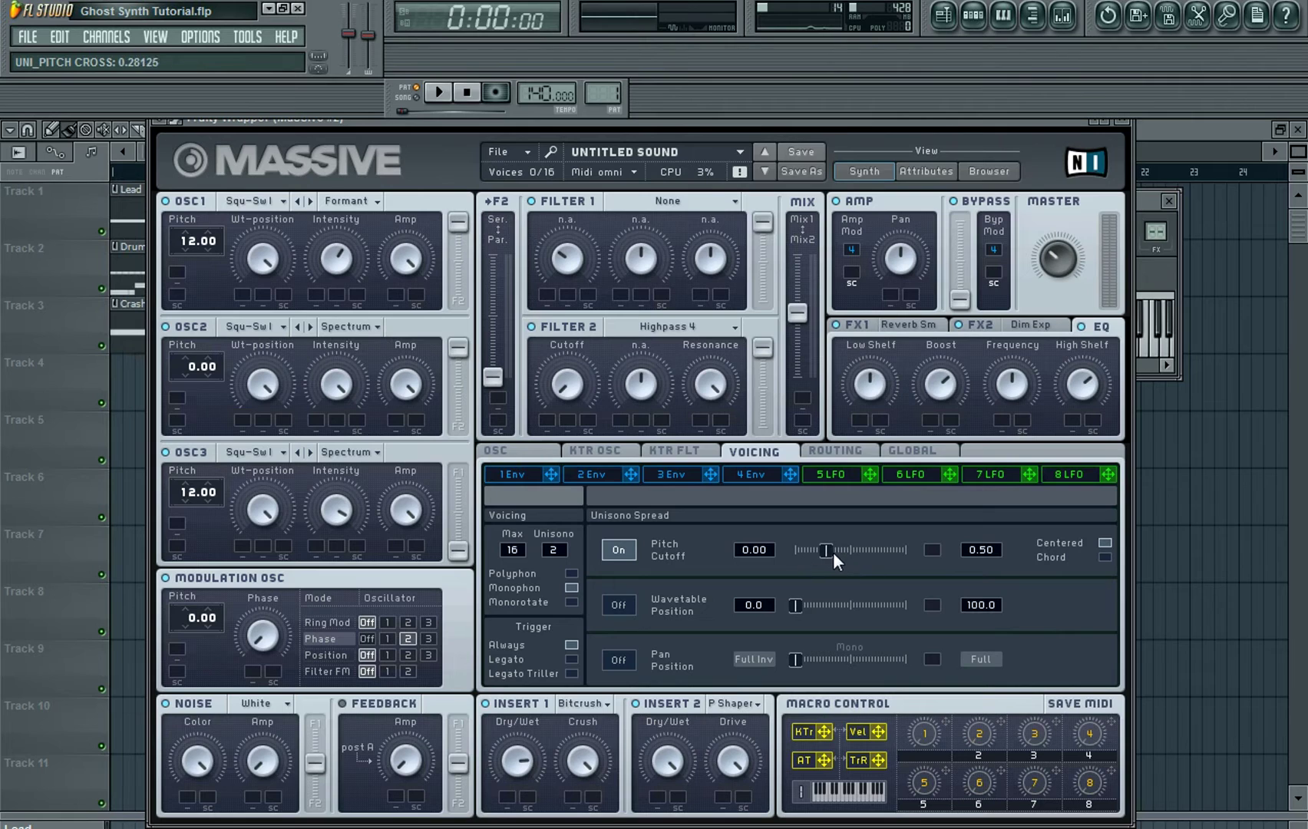
# - Audition the patch with the unisono pitch spread on the Massive #2 channel's keyboard
pyautogui.click(1147, 200)
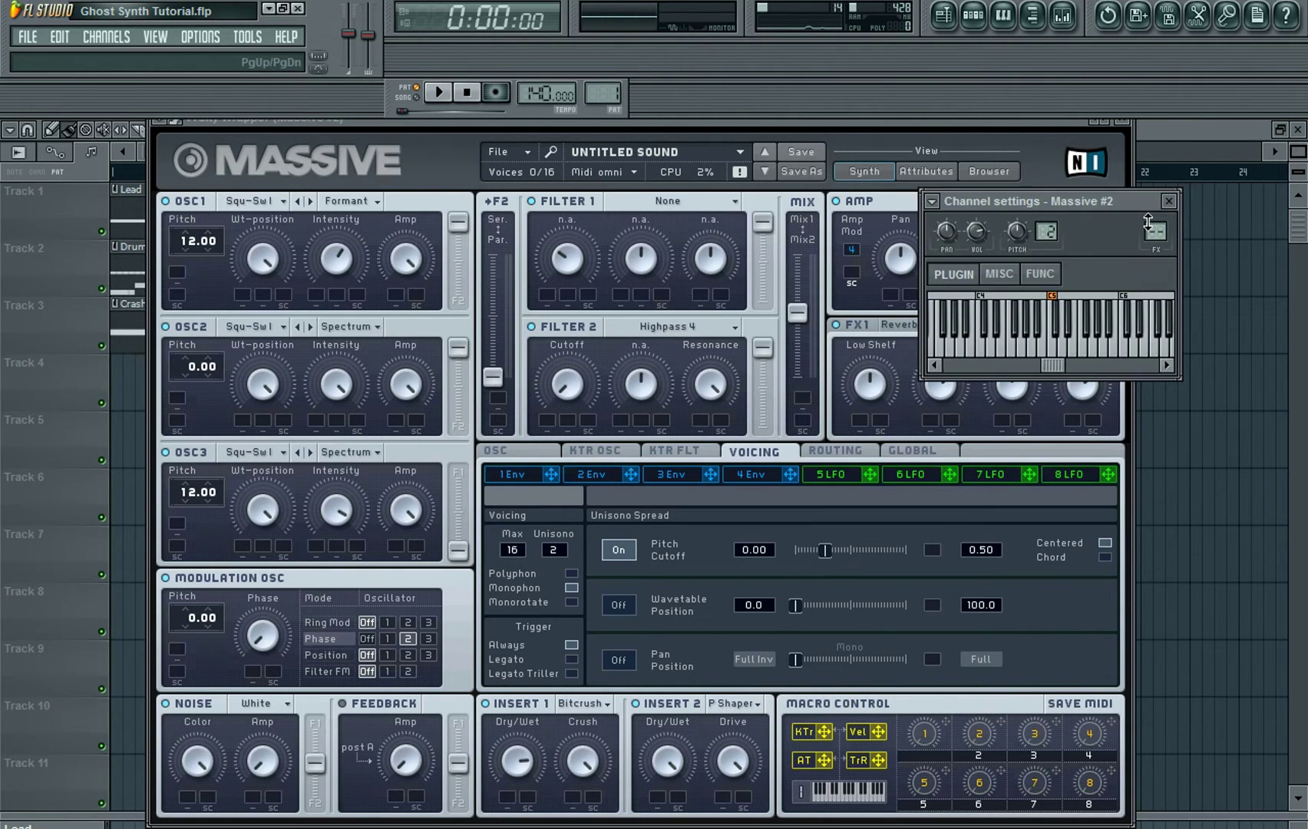
pyautogui.click(1061, 312)
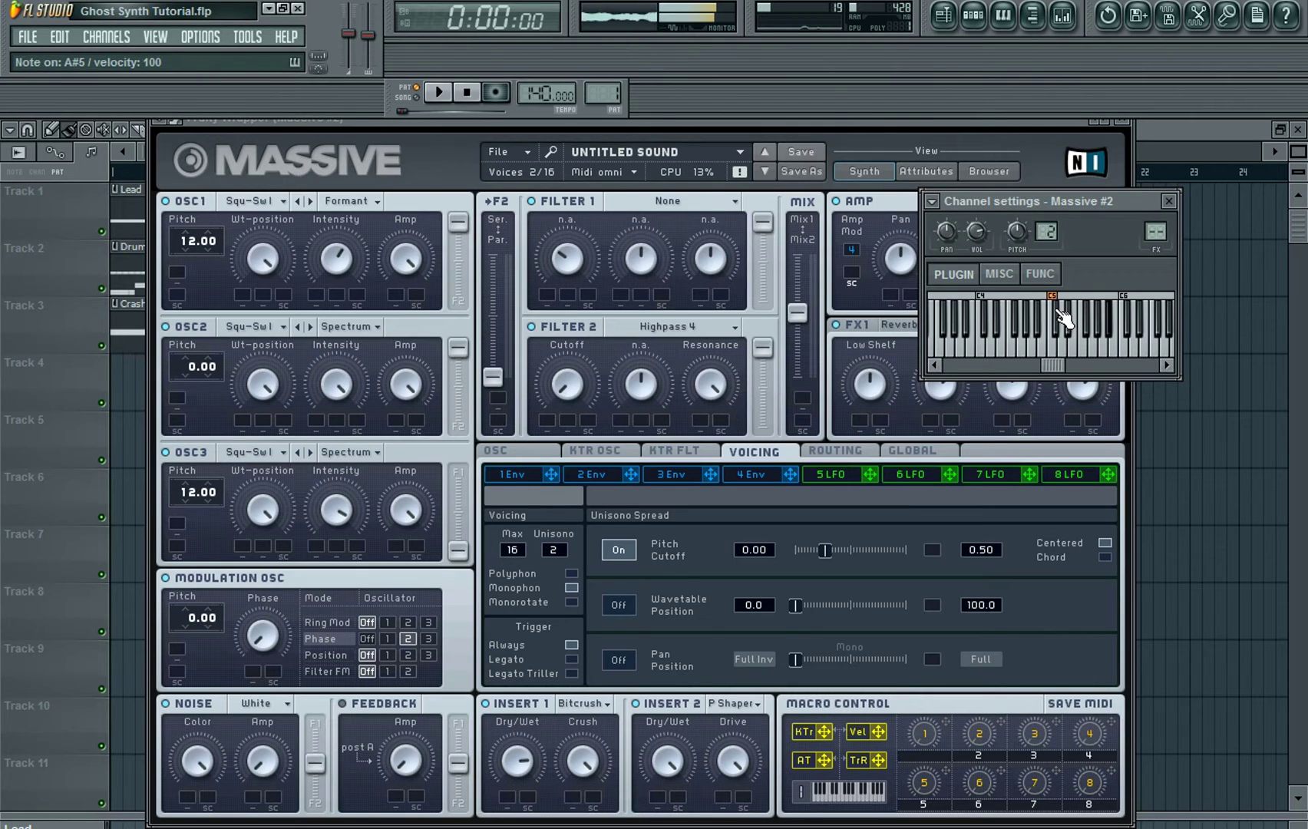
pyautogui.press('h')
pyautogui.press('l')
pyautogui.press(',')
pyautogui.press('v')
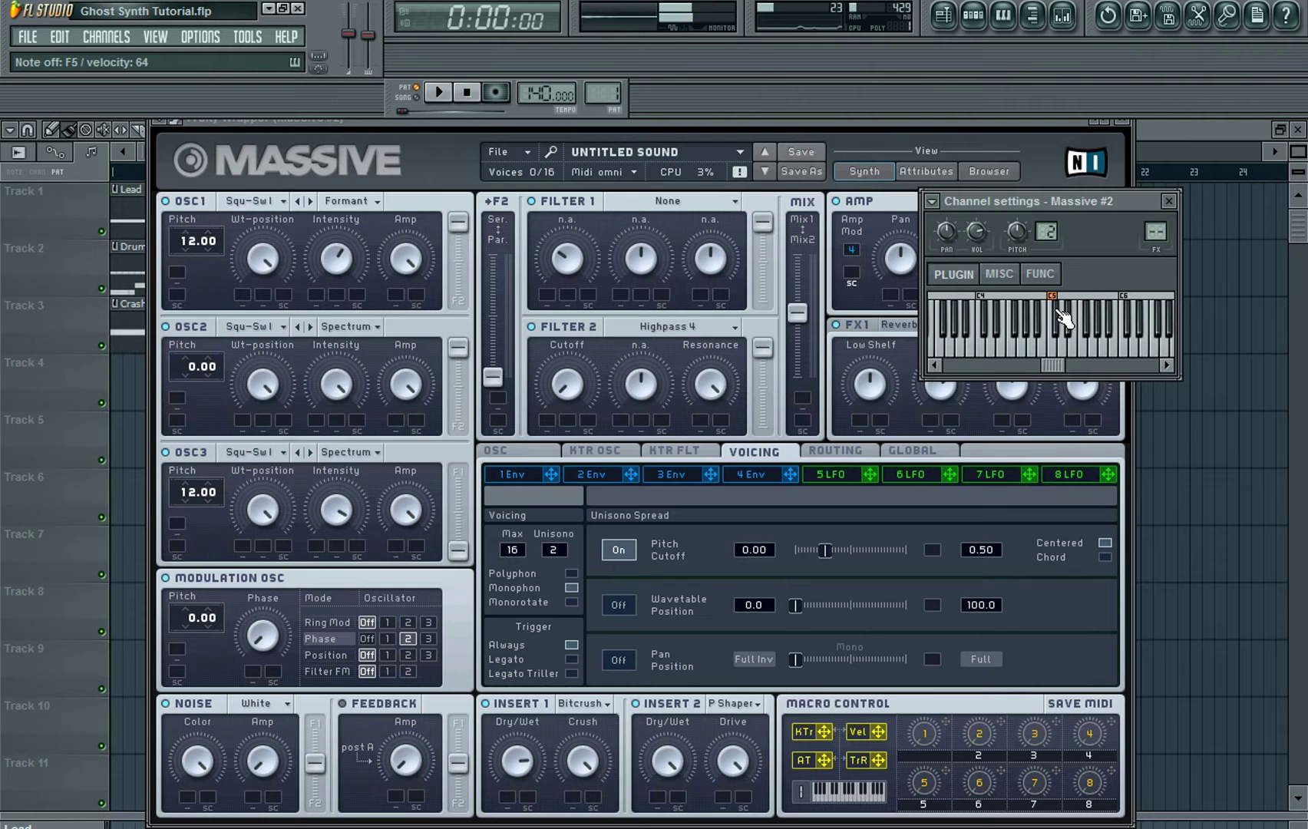
# - Turn on sync for LFO 6 and set its amplitude to about 0.90
pyautogui.moveTo(976, 124); pyautogui.dragTo(1040, 87)
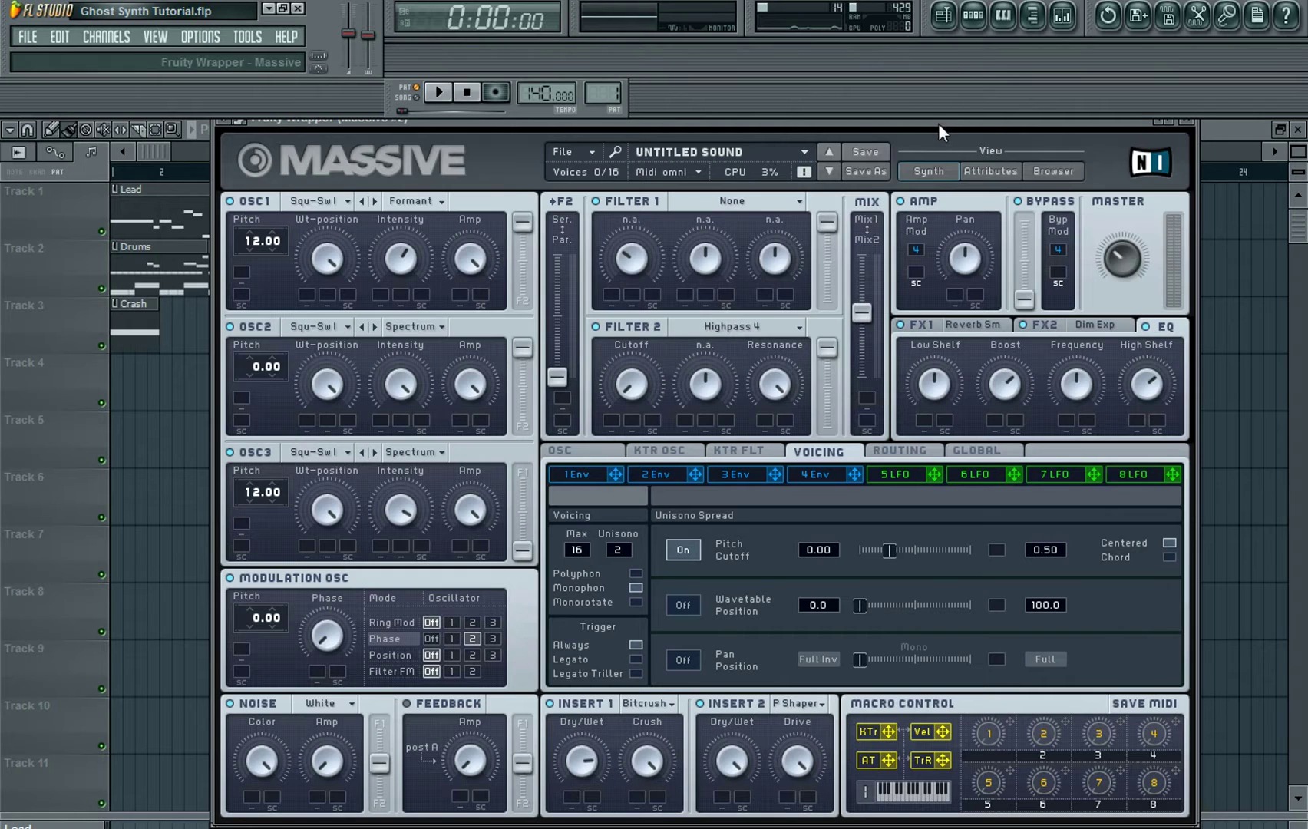
pyautogui.moveTo(938, 123); pyautogui.dragTo(928, 121)
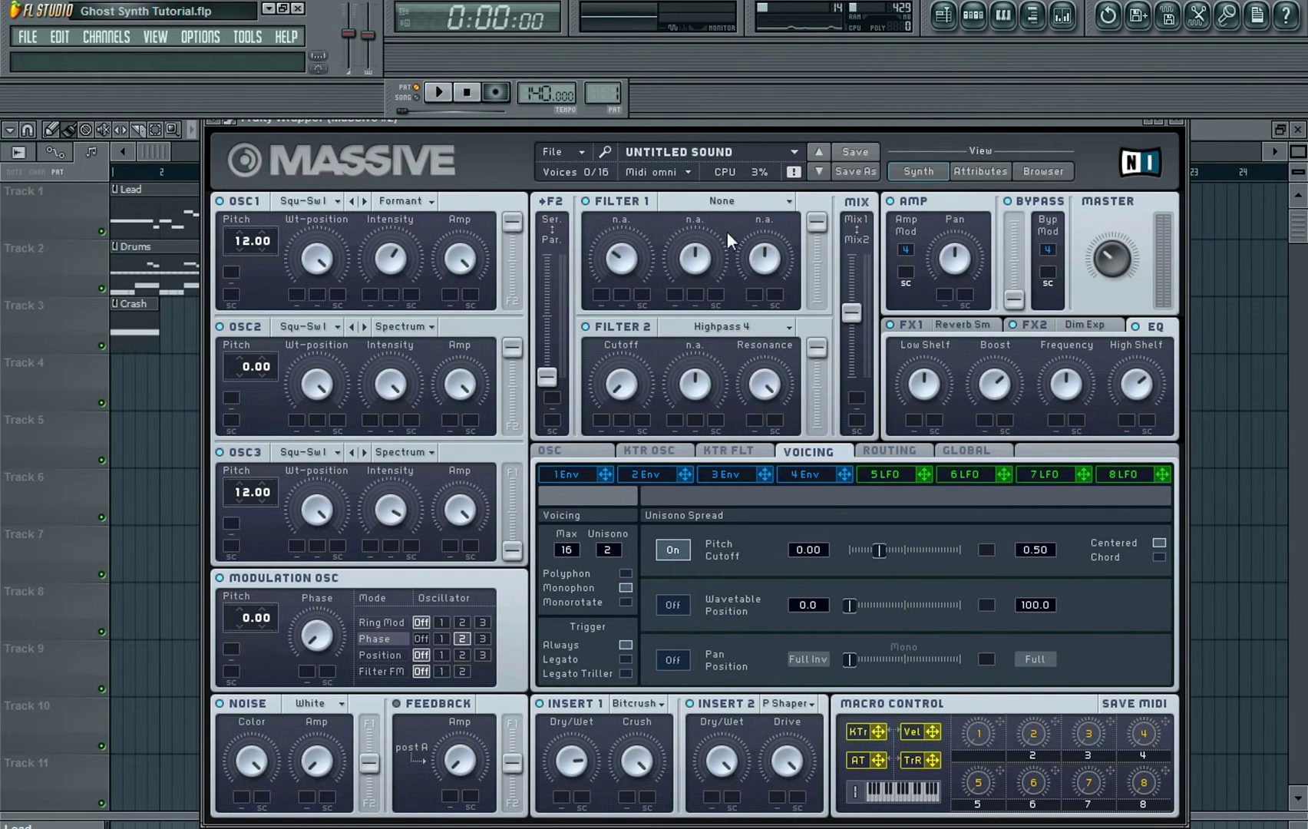
pyautogui.click(883, 475)
pyautogui.click(959, 476)
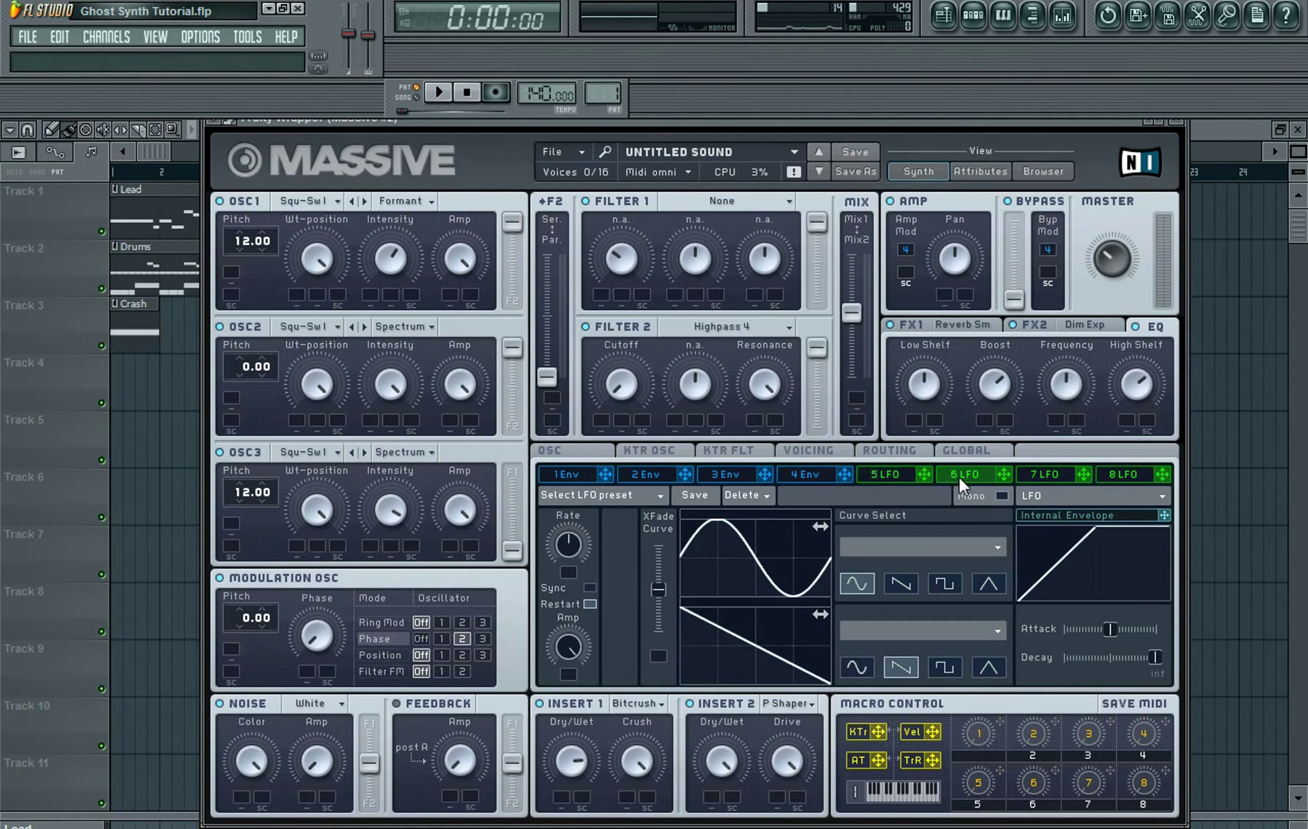
pyautogui.click(590, 588)
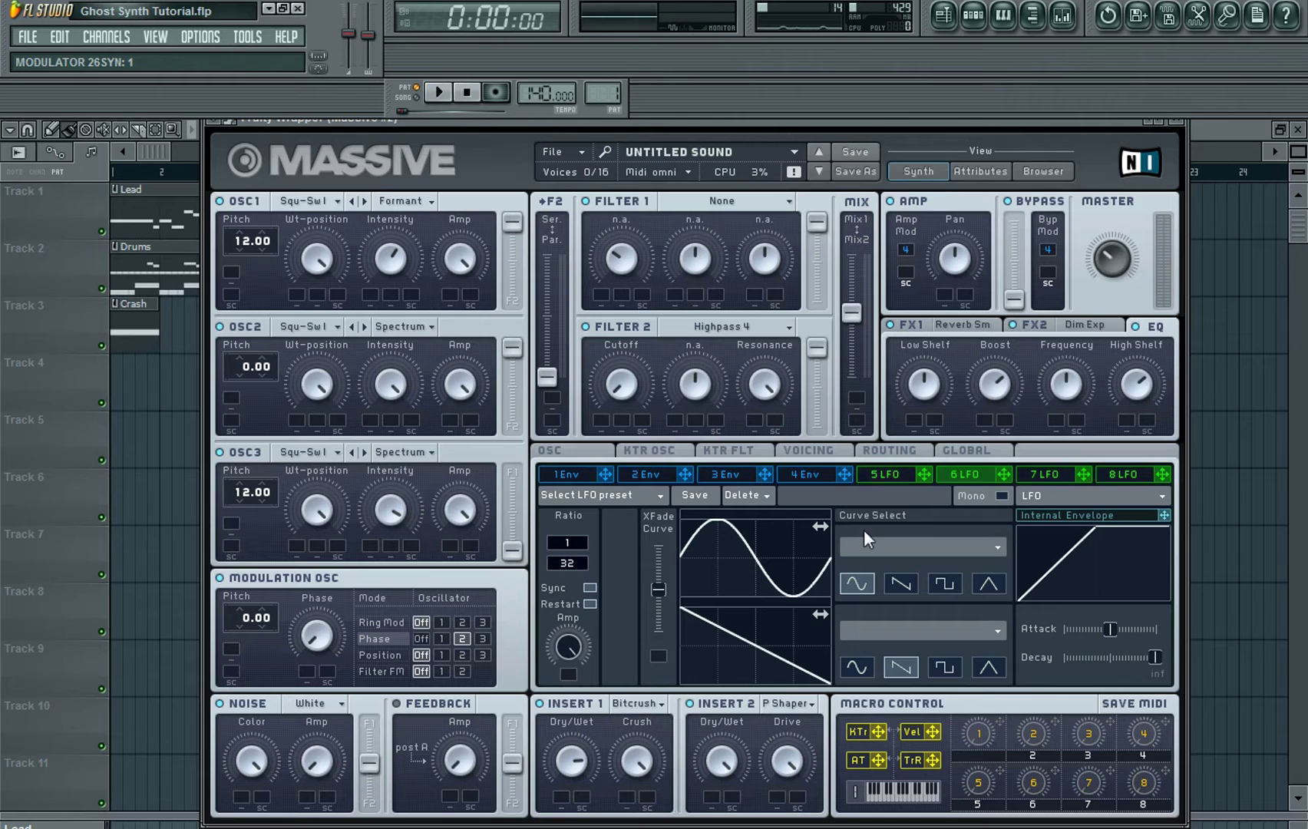
pyautogui.moveTo(565, 651); pyautogui.dragTo(564, 655)
# - Assign LFO 6 to OSC1's pitch with an amount of 0.05 and to the modulation oscillator's phase
pyautogui.moveTo(1004, 473); pyautogui.dragTo(256, 281)
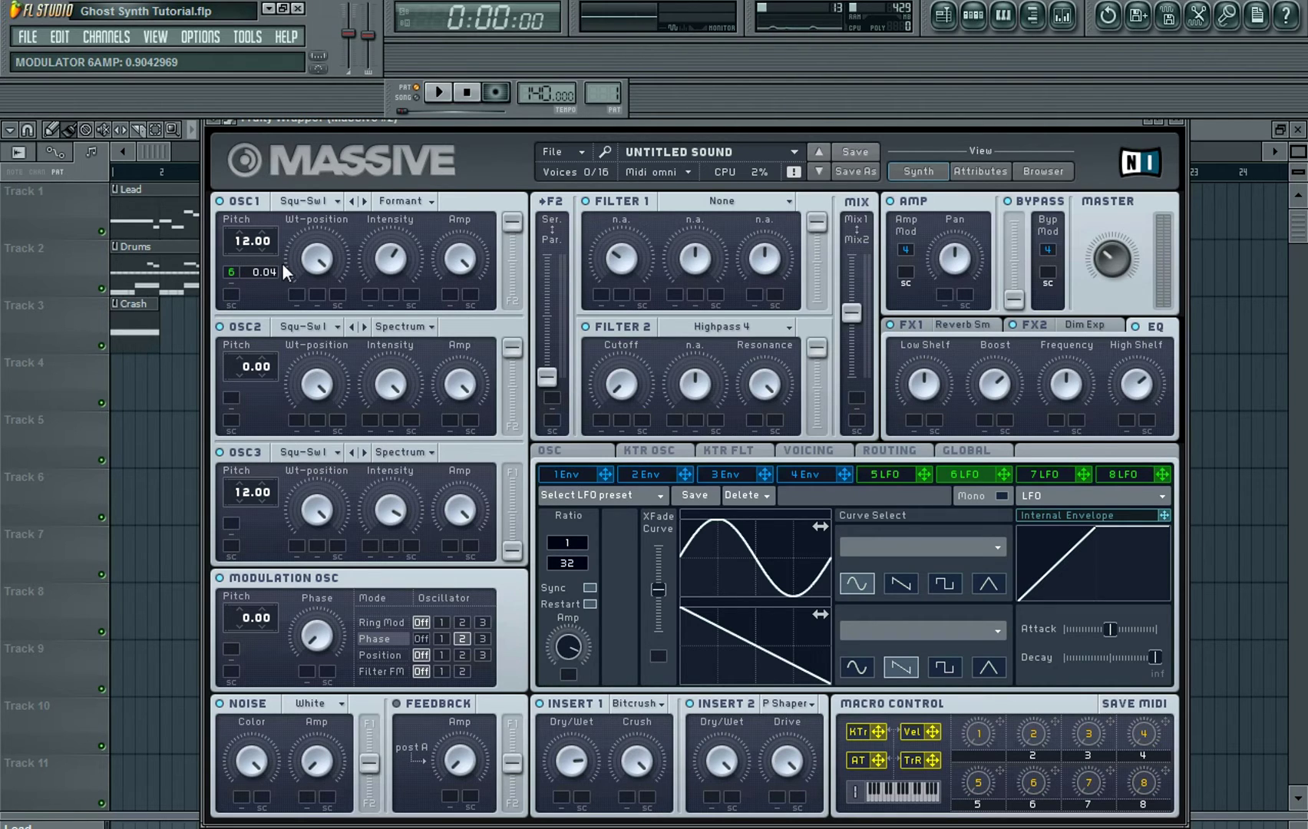
pyautogui.moveTo(282, 251); pyautogui.dragTo(284, 261)
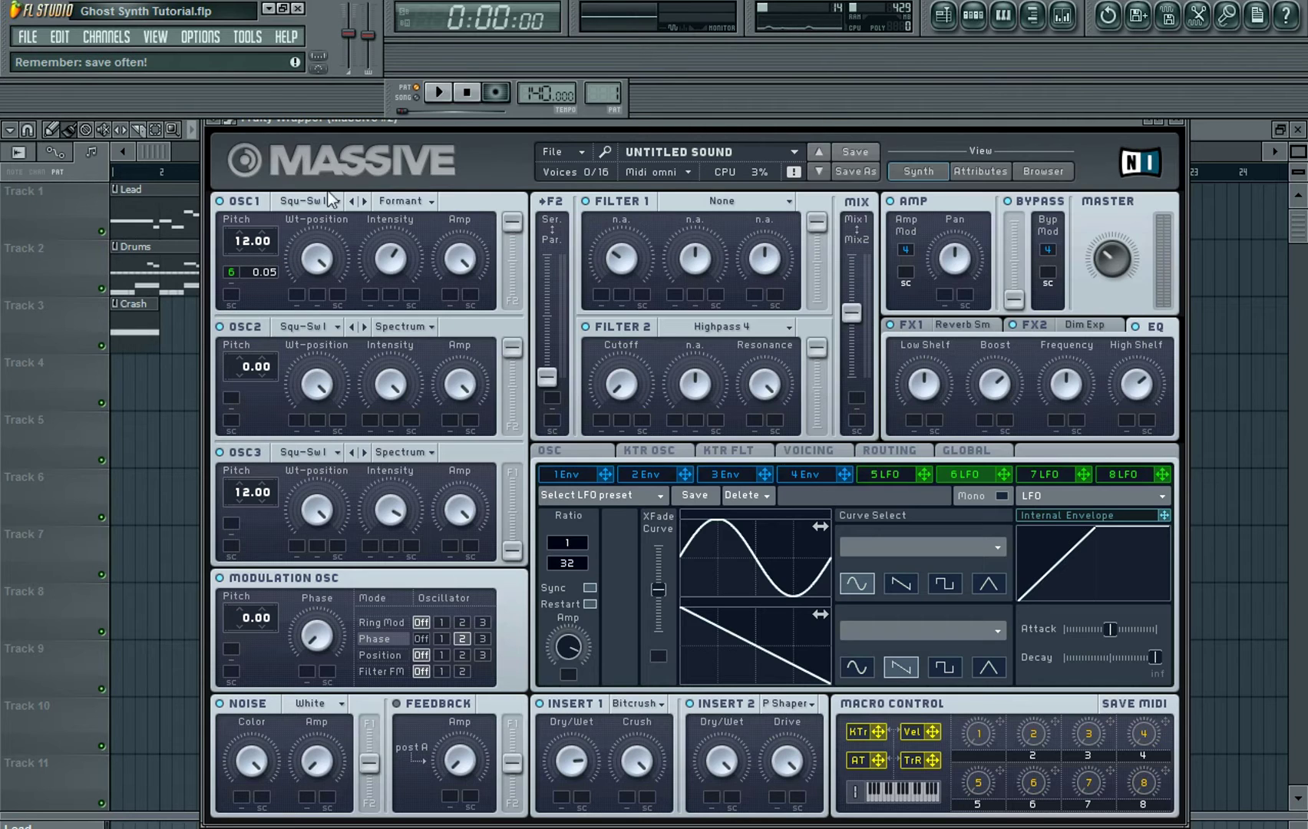
pyautogui.moveTo(462, 122); pyautogui.dragTo(455, 121)
pyautogui.moveTo(999, 472); pyautogui.dragTo(305, 669)
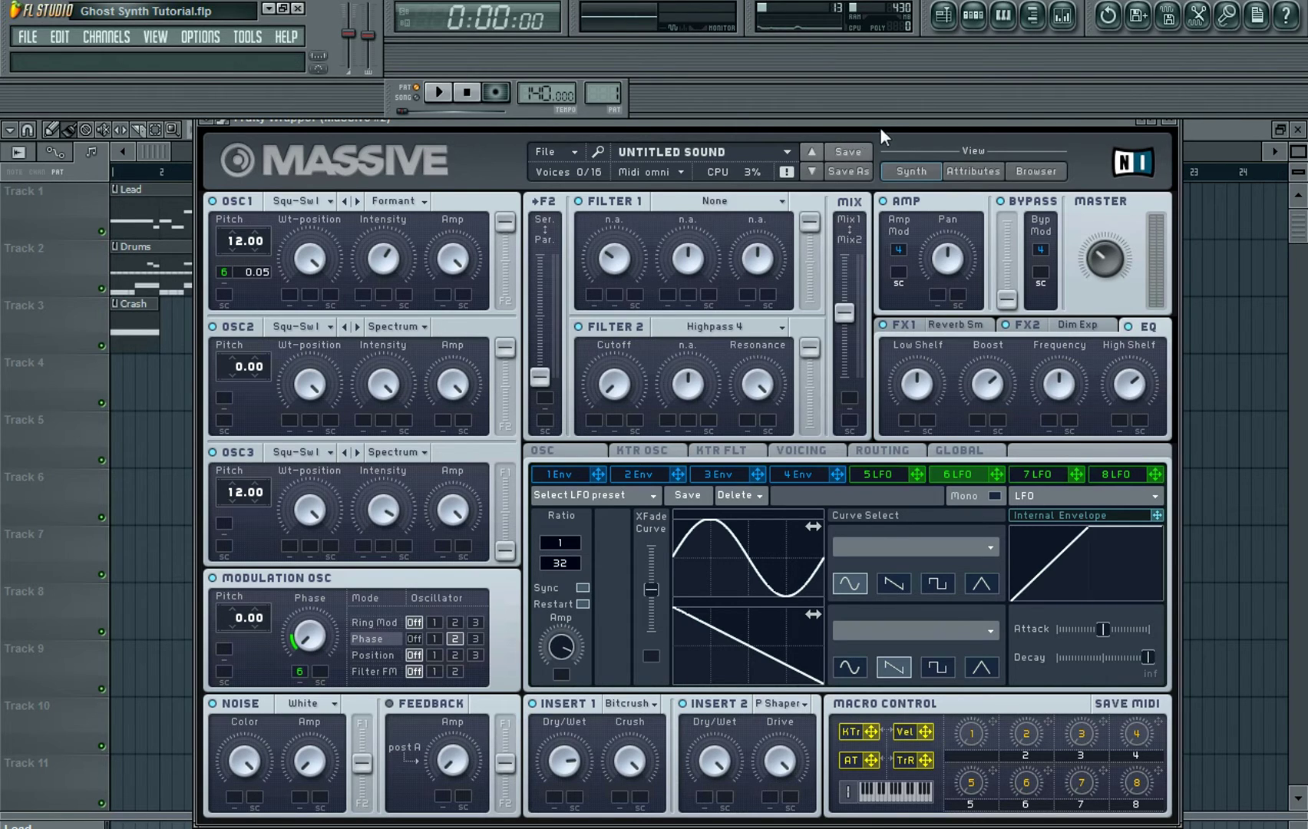
# - Uncover the Massive #2 channel settings and play notes to hear the LFO 6 modulation
pyautogui.moveTo(836, 120); pyautogui.dragTo(467, 120)
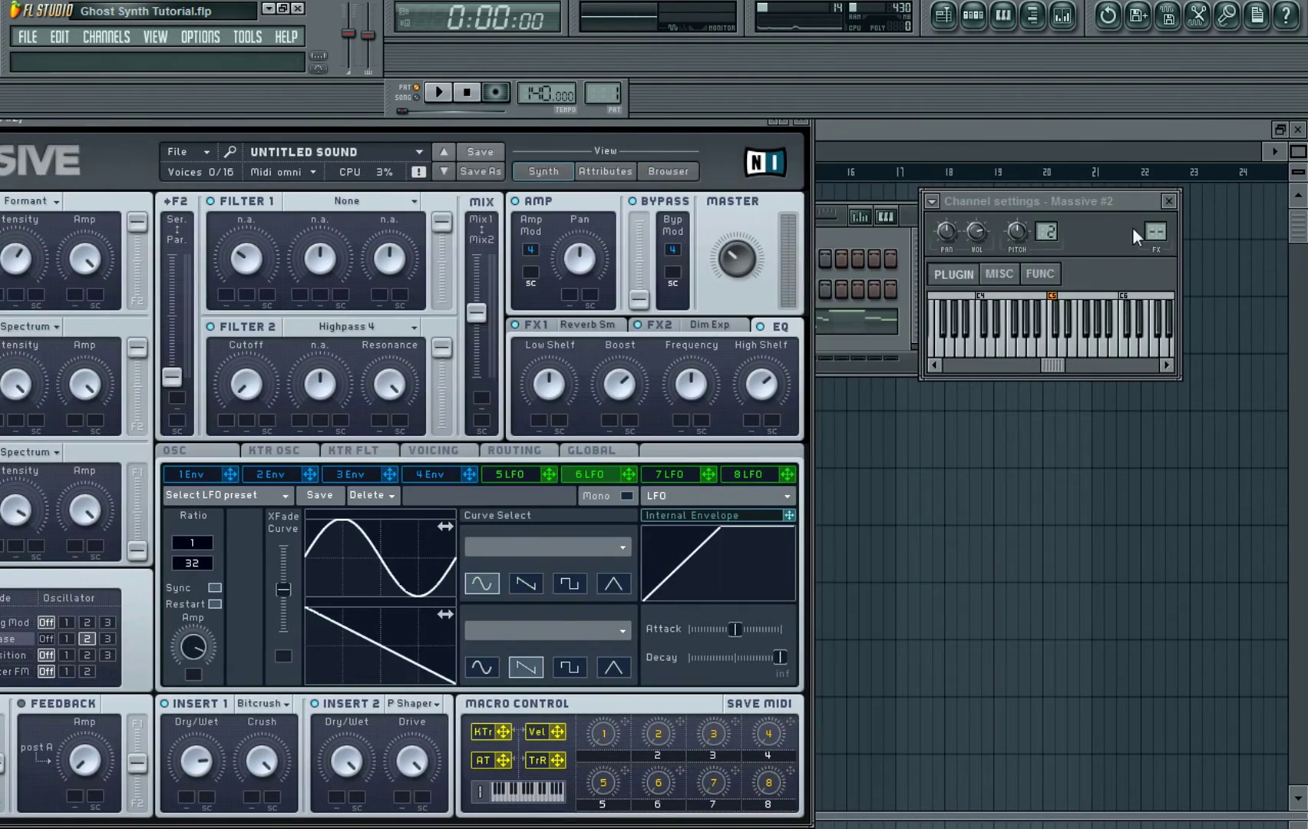
pyautogui.press('j')
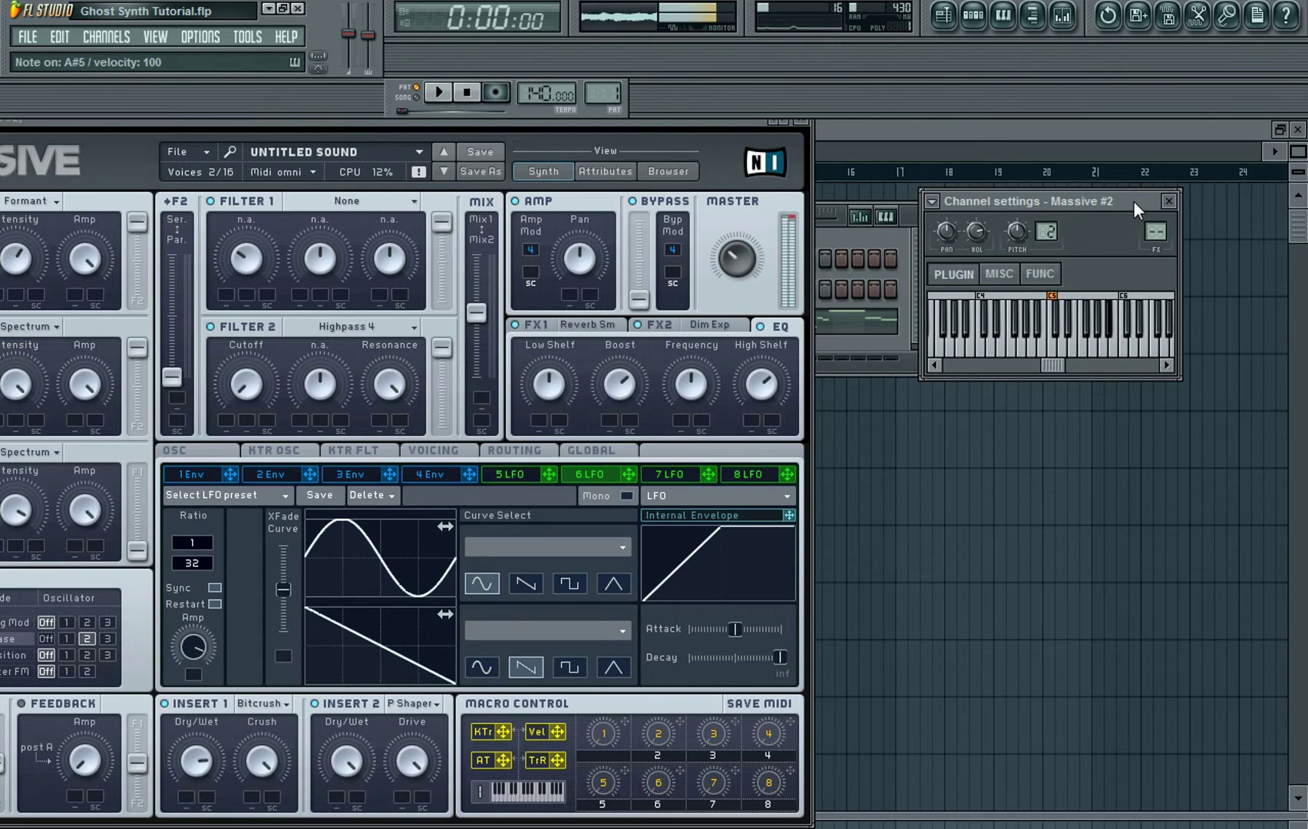
pyautogui.press('j')
pyautogui.press('h')
pyautogui.press('2')
pyautogui.press('q')
pyautogui.press('v')
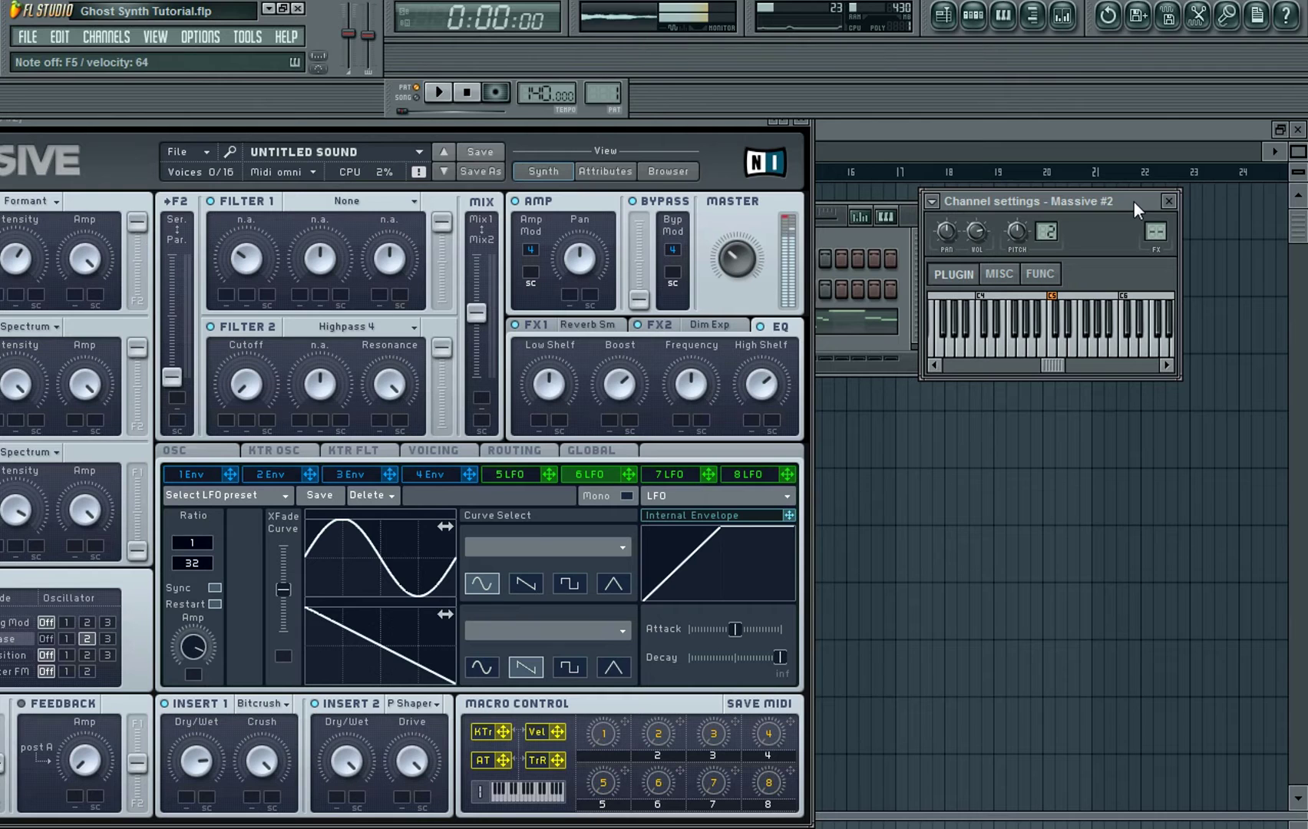
# - Rearrange the open windows and route the Massive #2 channel to mixer track 2, Synth
pyautogui.moveTo(663, 126); pyautogui.dragTo(858, 102)
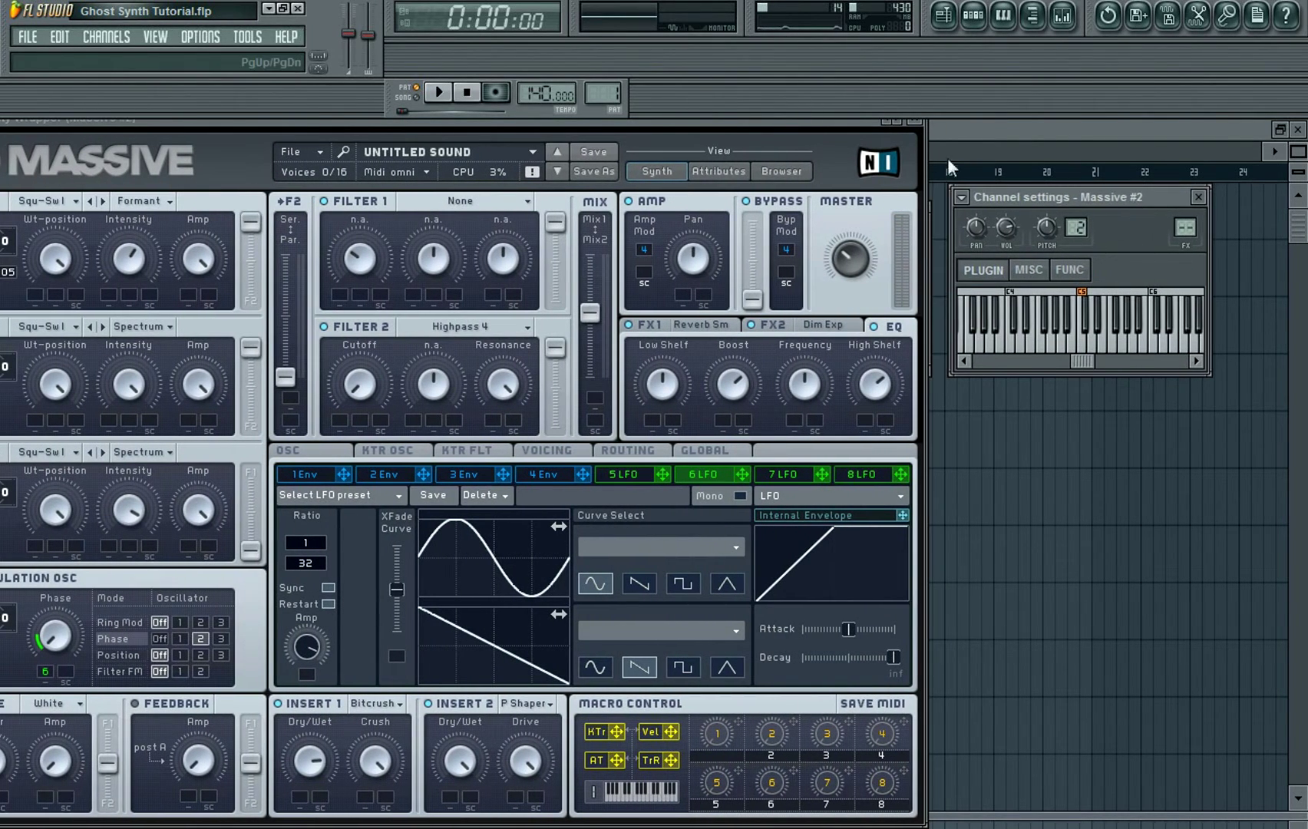
pyautogui.moveTo(708, 121); pyautogui.dragTo(775, 90)
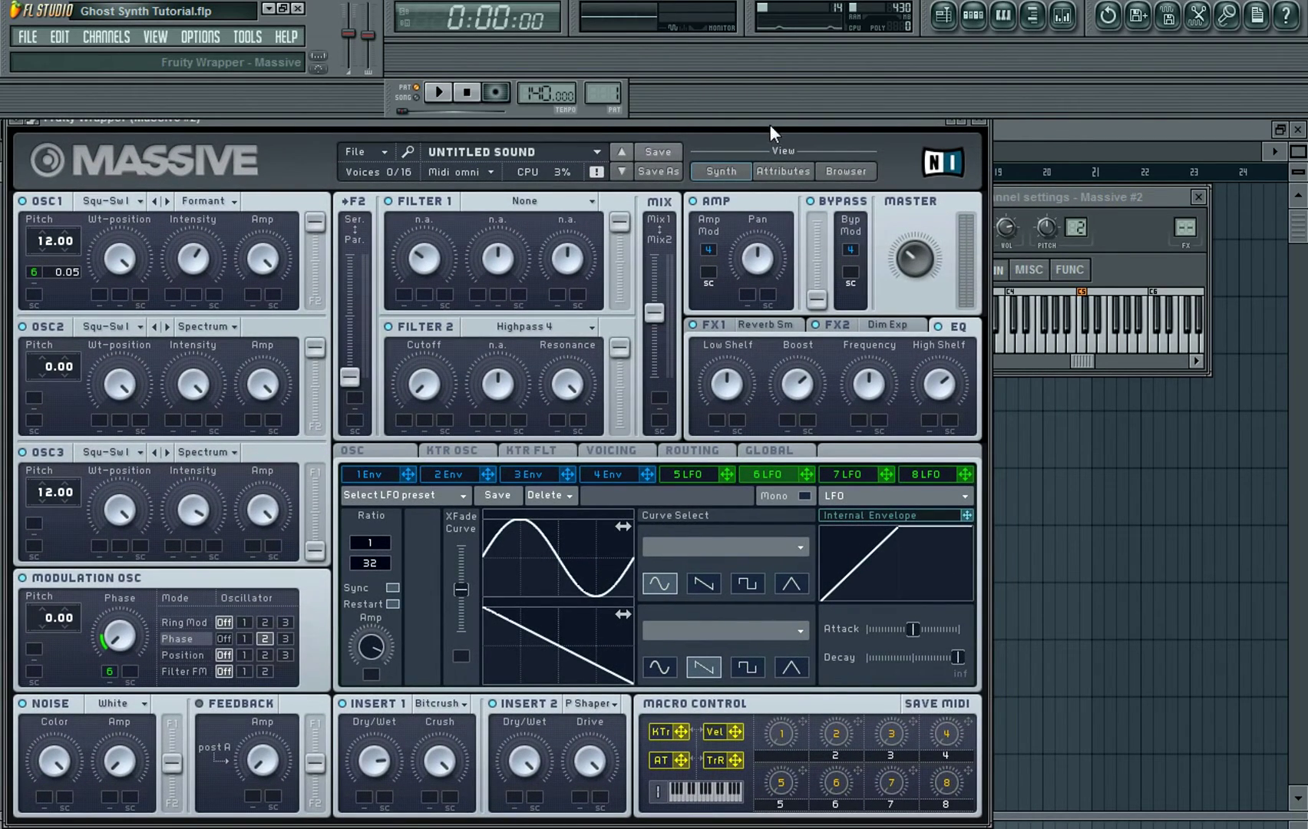
pyautogui.moveTo(1113, 196); pyautogui.dragTo(1146, 196)
pyautogui.moveTo(905, 126); pyautogui.dragTo(882, 257)
pyautogui.moveTo(819, 216); pyautogui.dragTo(725, 150)
pyautogui.click(1216, 228)
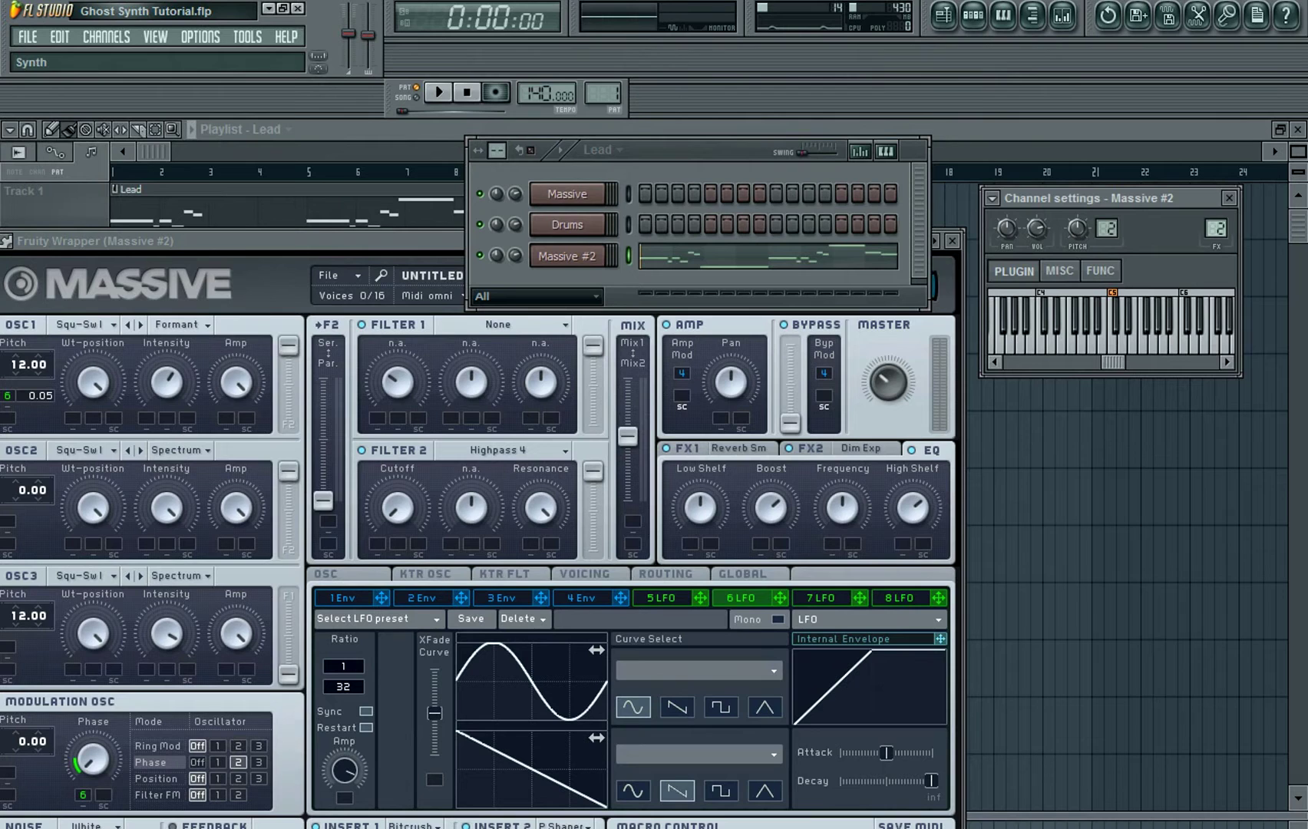
pyautogui.moveTo(1203, 209); pyautogui.dragTo(1209, 199)
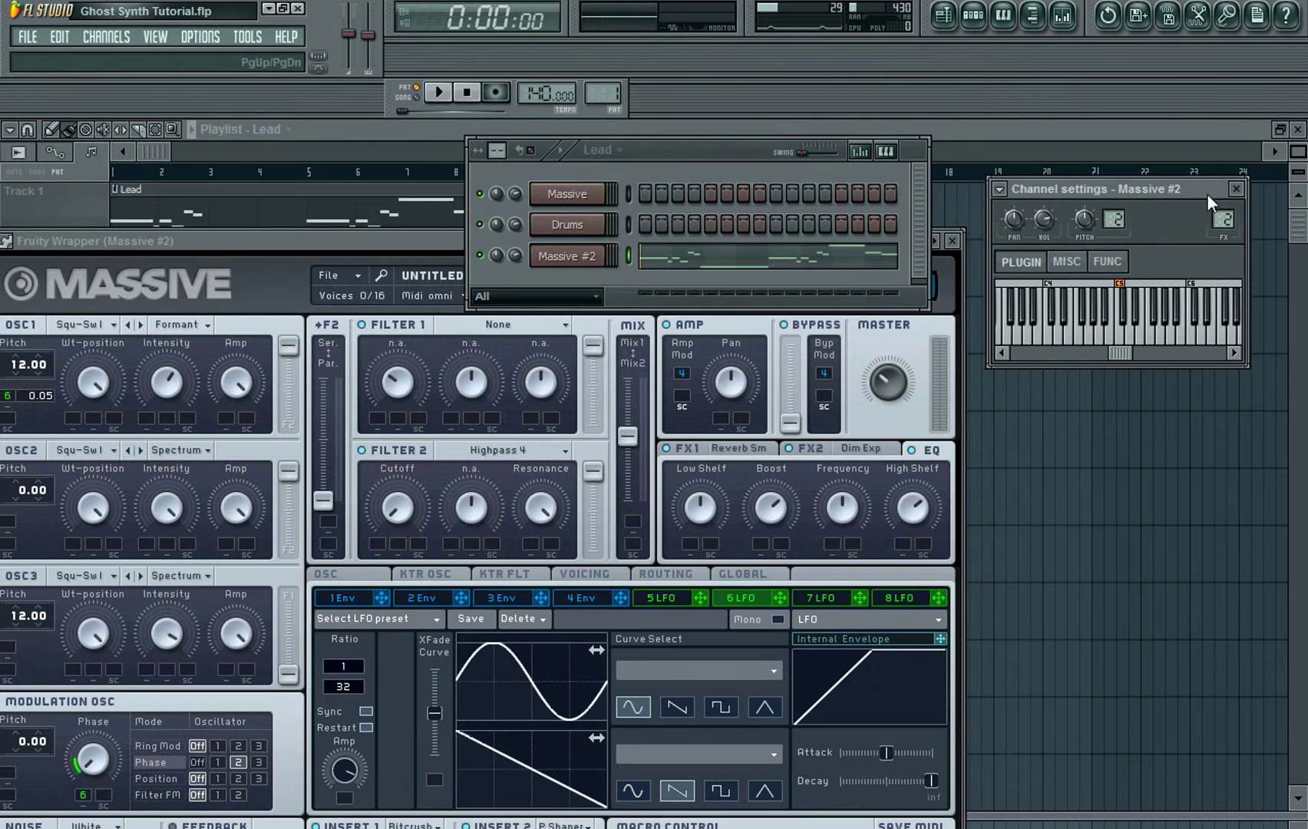
# - Show the mixer, close the Massive and channel settings windows, and arrange the workspace around the mixer
pyautogui.click(1063, 17)
pyautogui.click(952, 240)
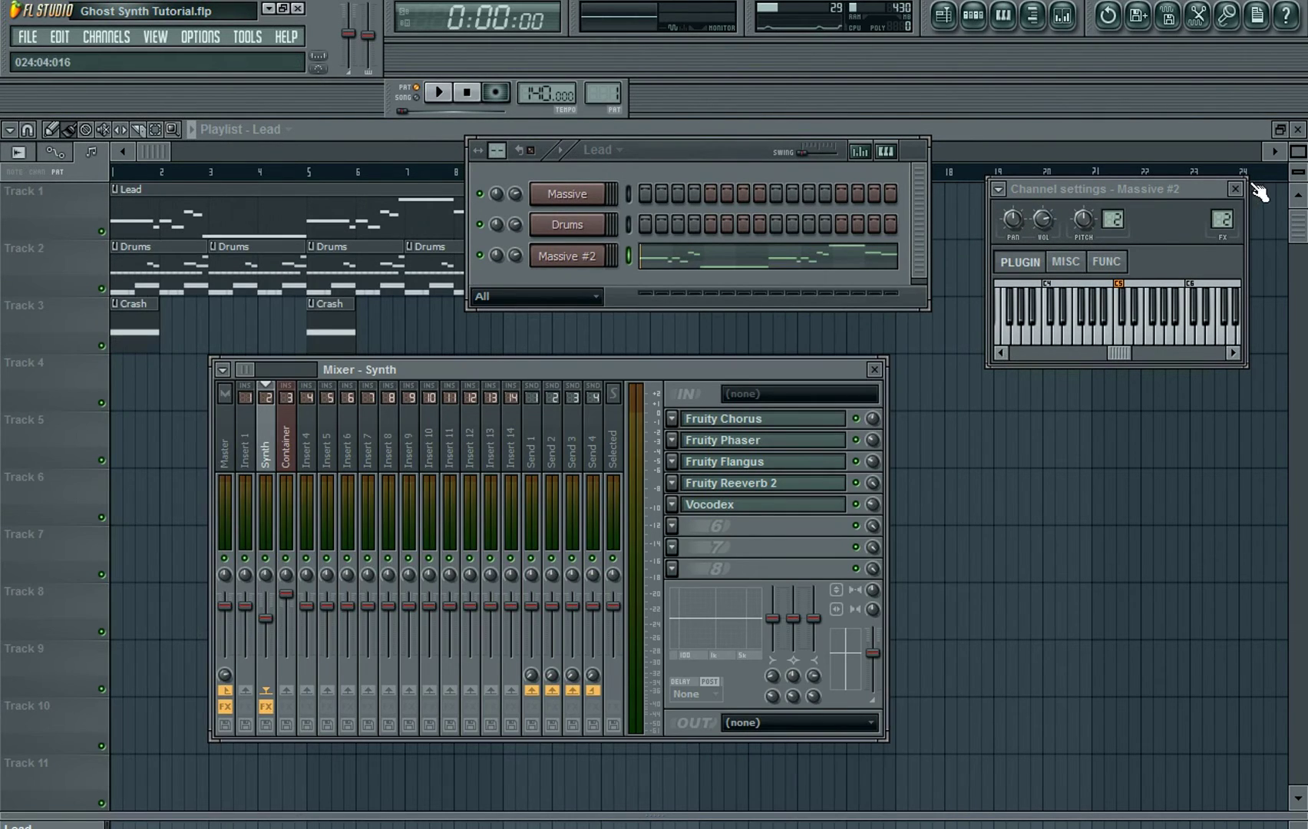
pyautogui.click(1237, 190)
pyautogui.moveTo(694, 154); pyautogui.dragTo(950, 122)
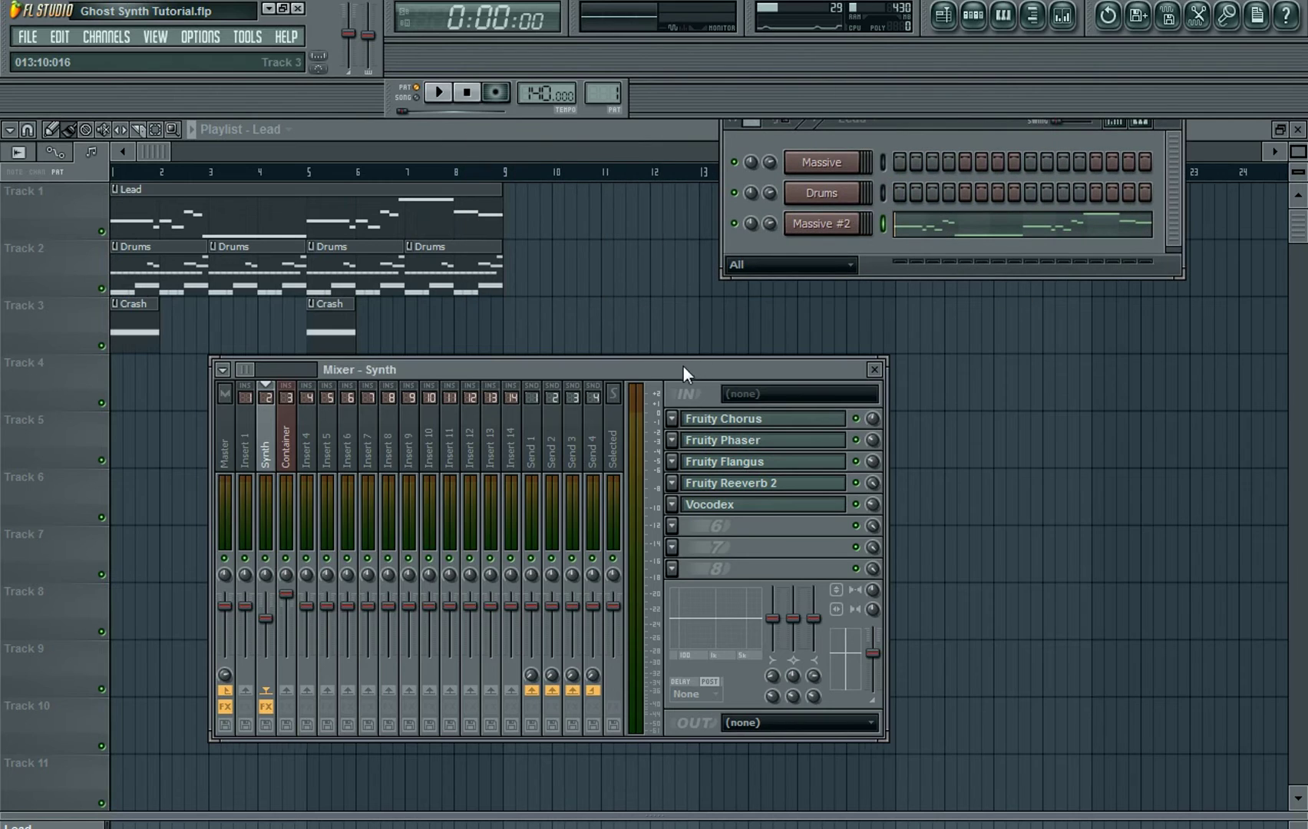
pyautogui.moveTo(684, 366); pyautogui.dragTo(645, 306)
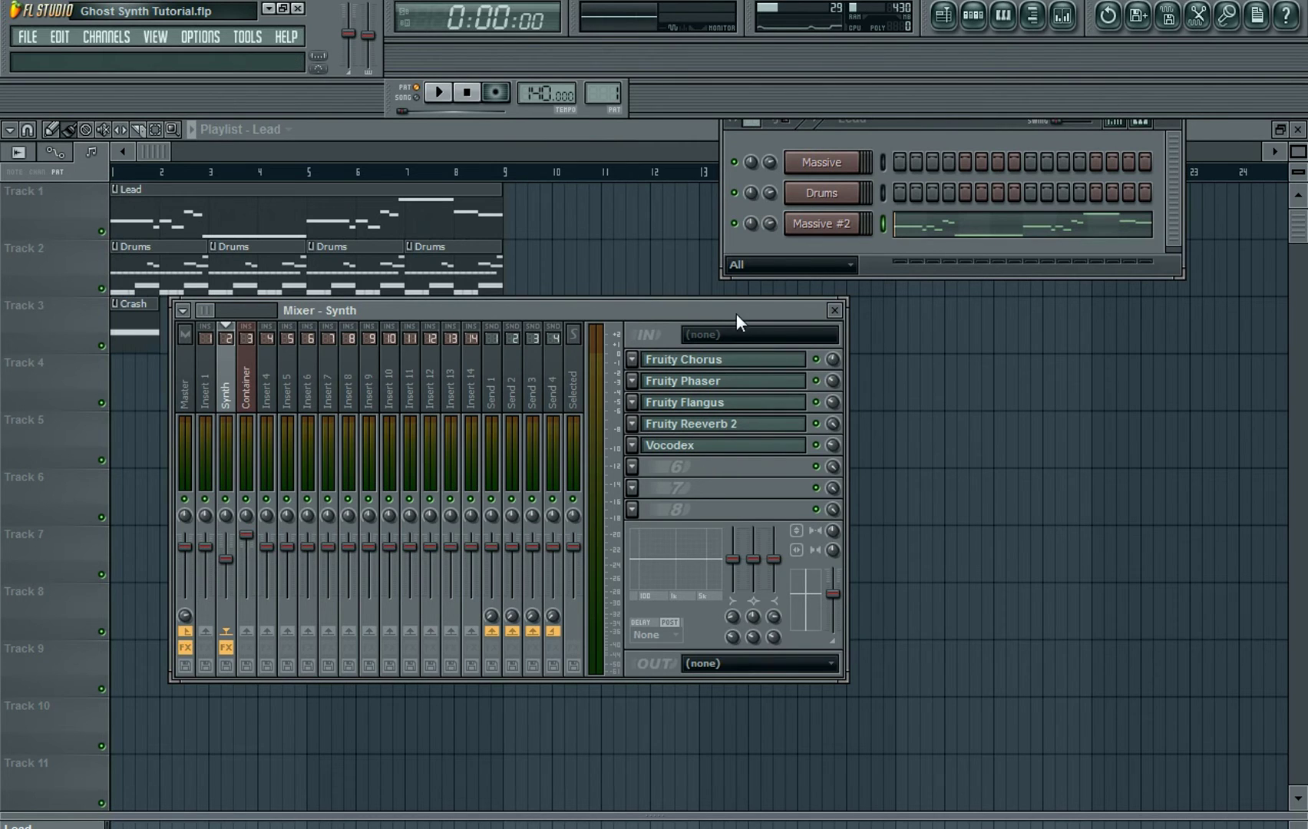
pyautogui.moveTo(735, 312); pyautogui.dragTo(751, 307)
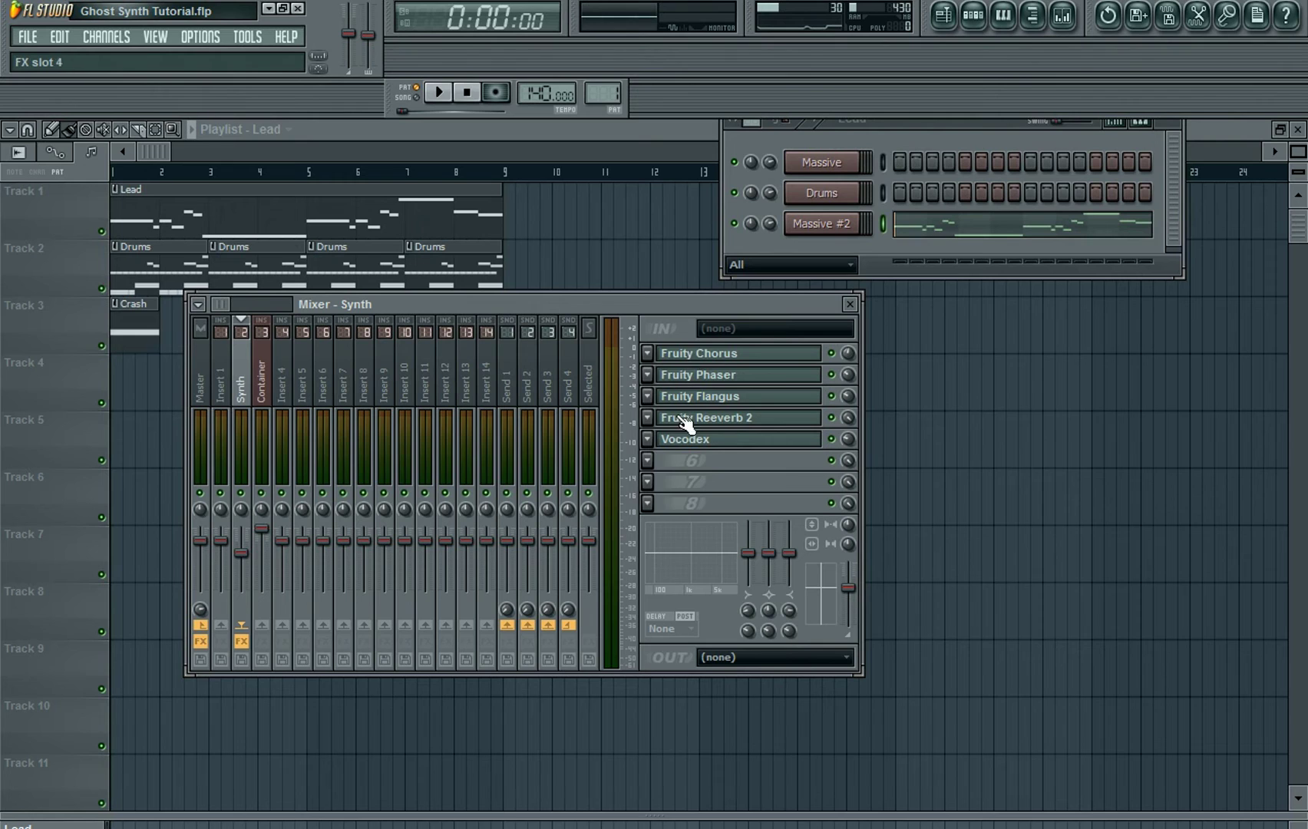
pyautogui.moveTo(697, 309); pyautogui.dragTo(731, 317)
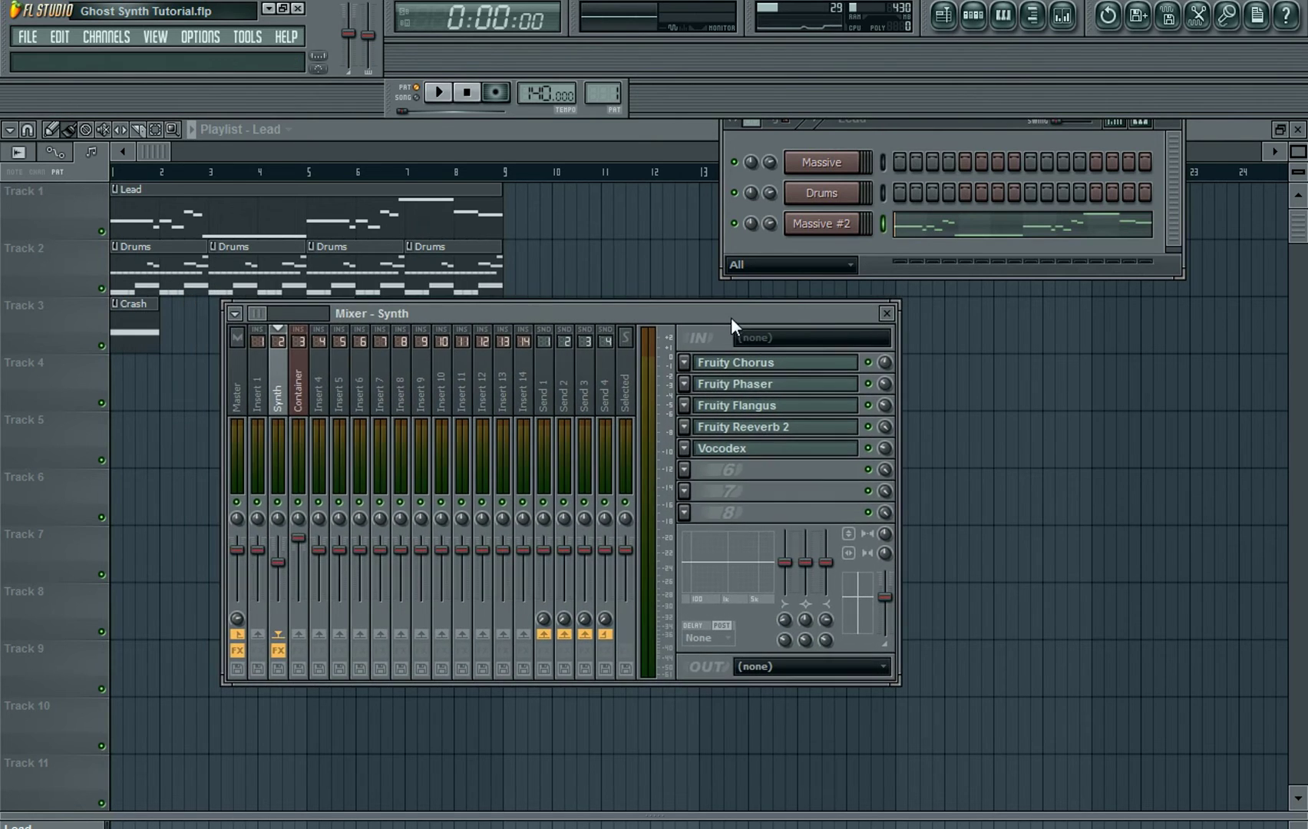
# - Examine the Fruity Chorus and Fruity Flangus settings on the Synth mixer track
pyautogui.click(774, 366)
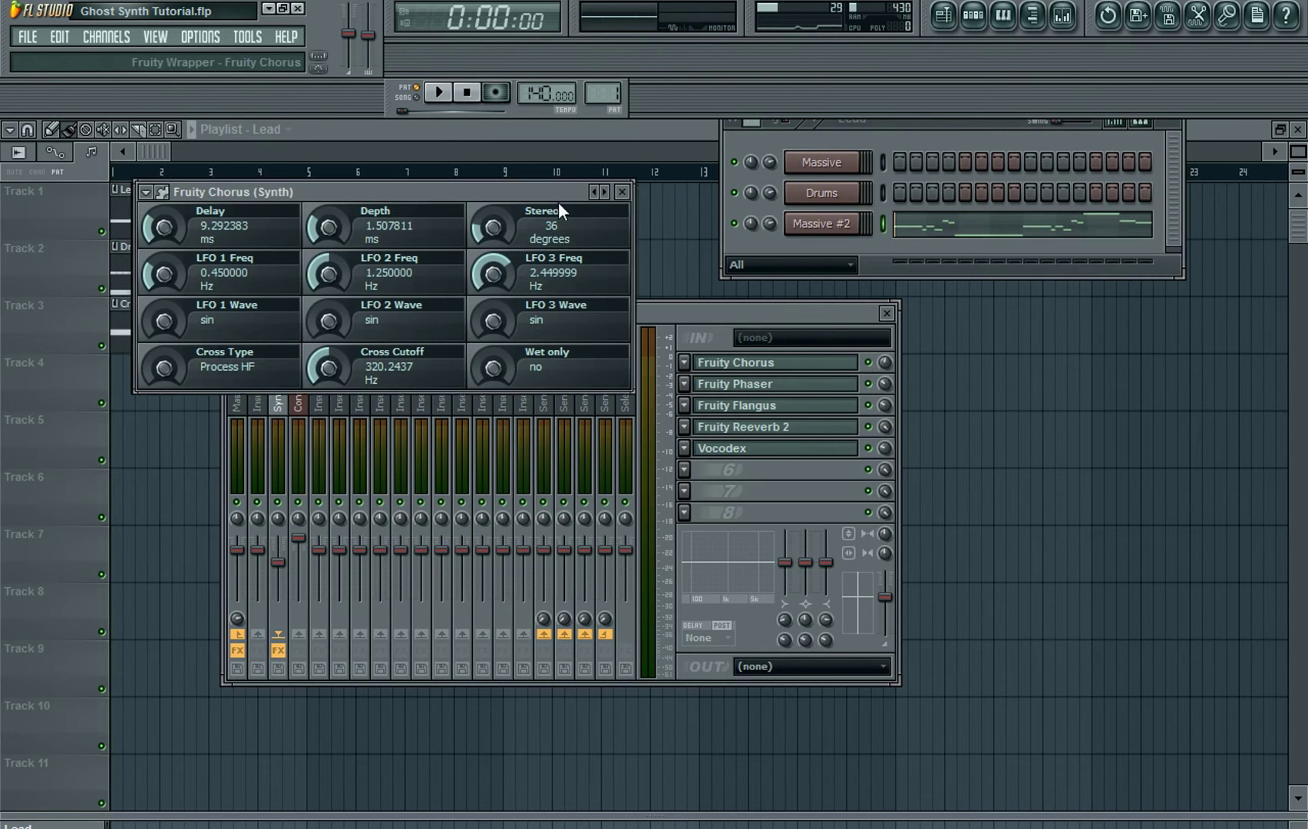
pyautogui.moveTo(558, 192); pyautogui.dragTo(574, 219)
pyautogui.click(633, 215)
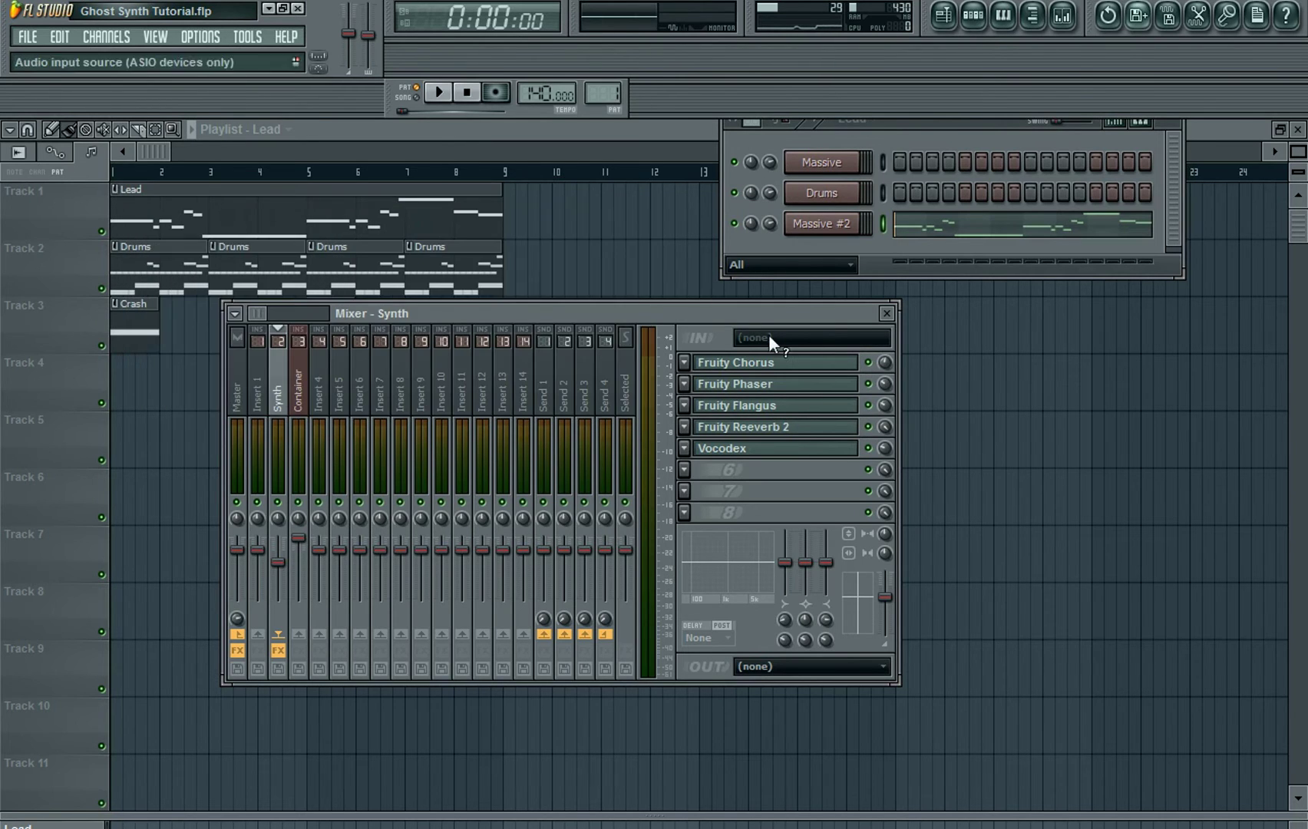
pyautogui.click(772, 414)
pyautogui.moveTo(307, 369); pyautogui.dragTo(380, 303)
pyautogui.click(422, 307)
# - Examine the Fruity Phaser settings on the Synth track and recheck those of Fruity Chorus
pyautogui.click(737, 384)
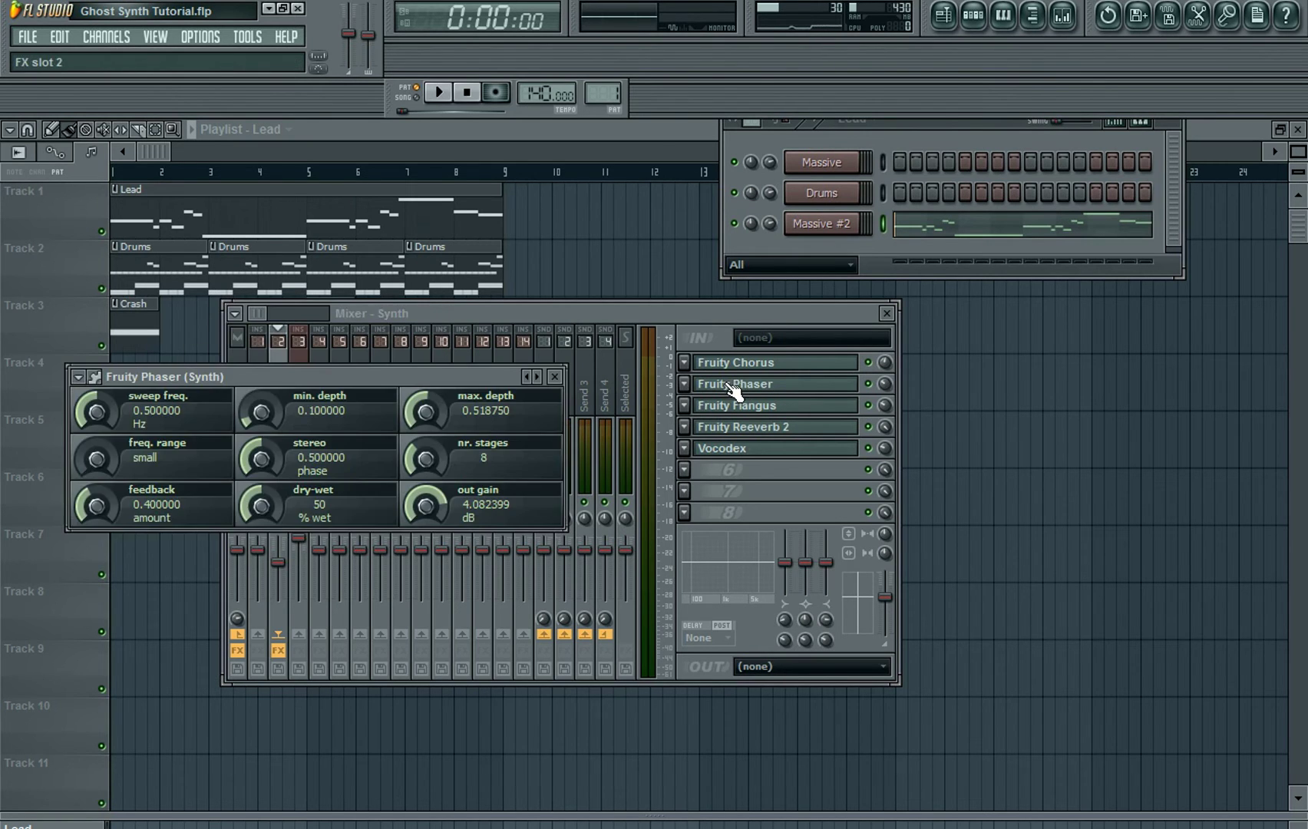
pyautogui.moveTo(411, 372); pyautogui.dragTo(468, 323)
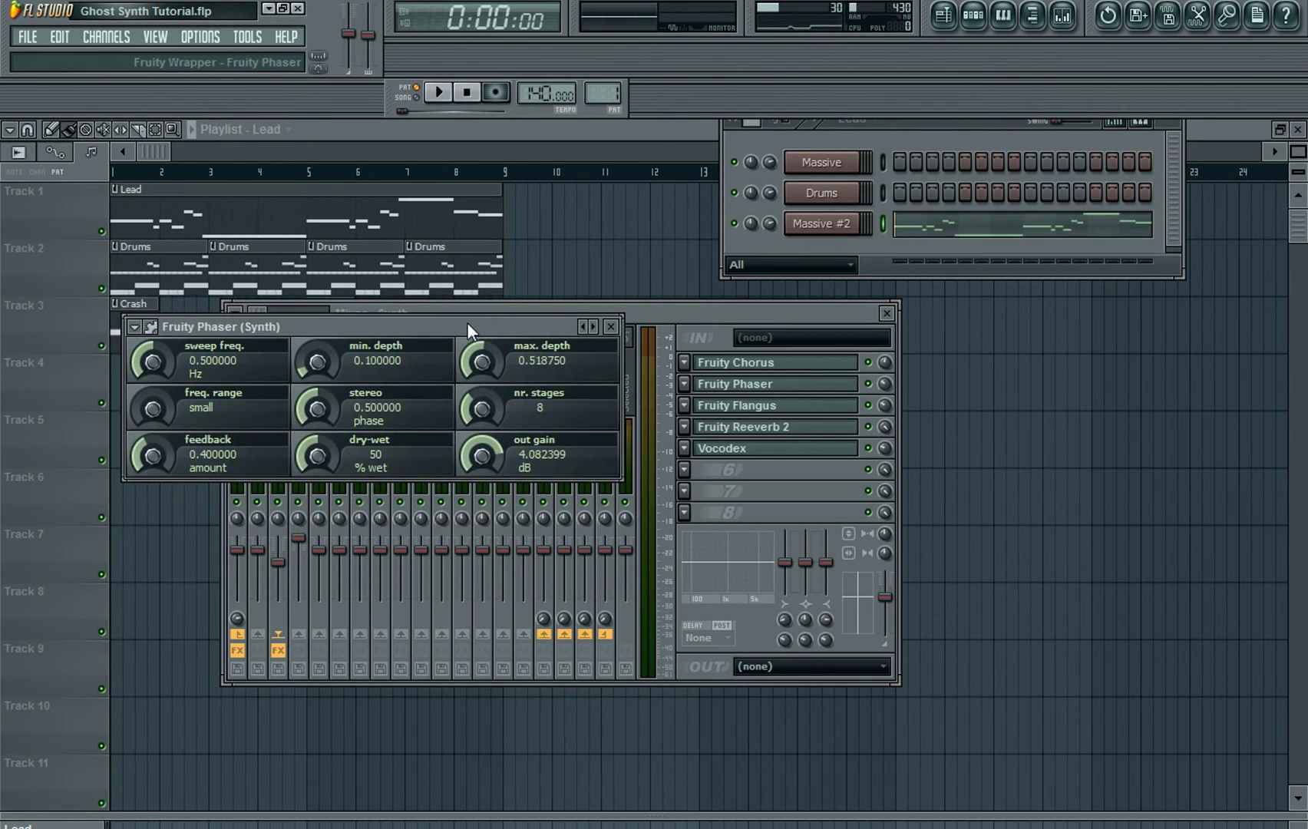
pyautogui.click(612, 327)
pyautogui.click(772, 362)
pyautogui.moveTo(517, 218); pyautogui.dragTo(495, 298)
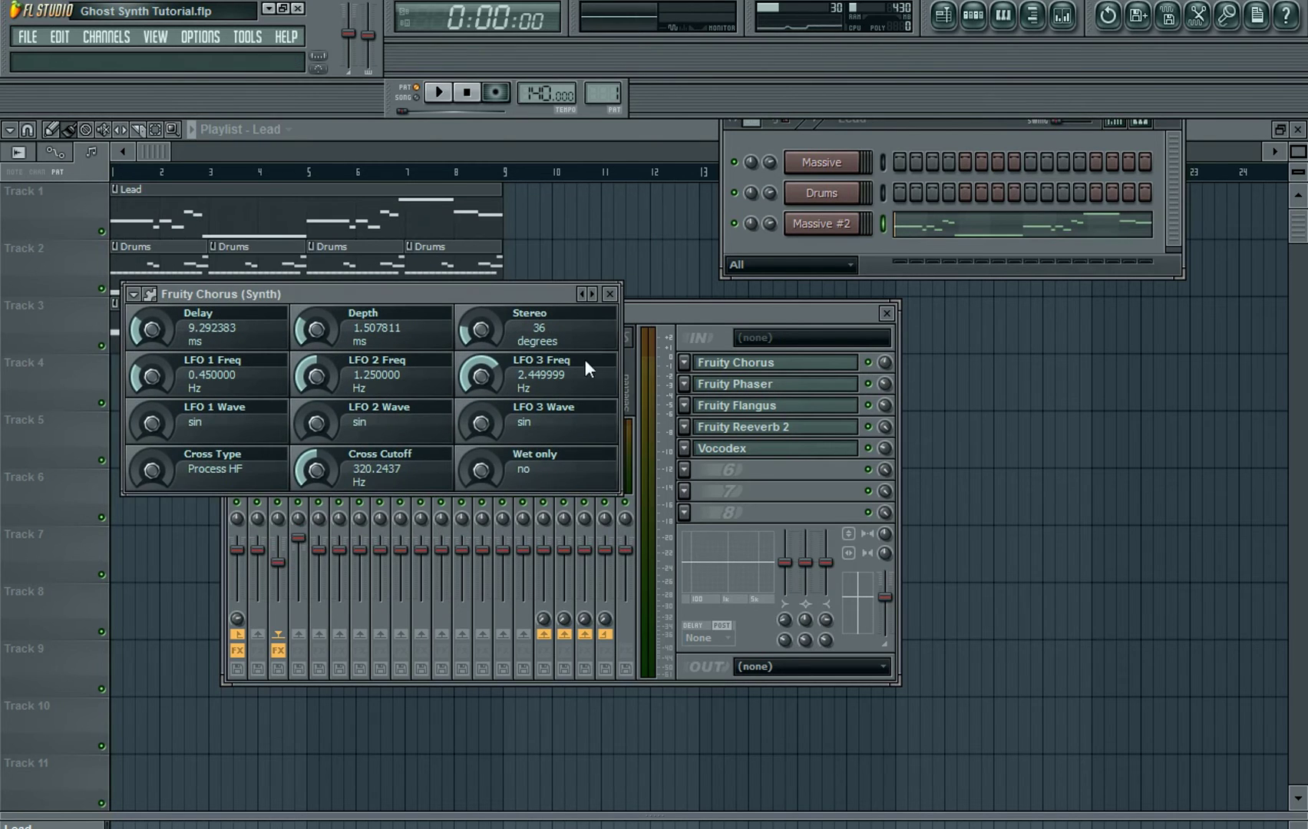
pyautogui.click(612, 297)
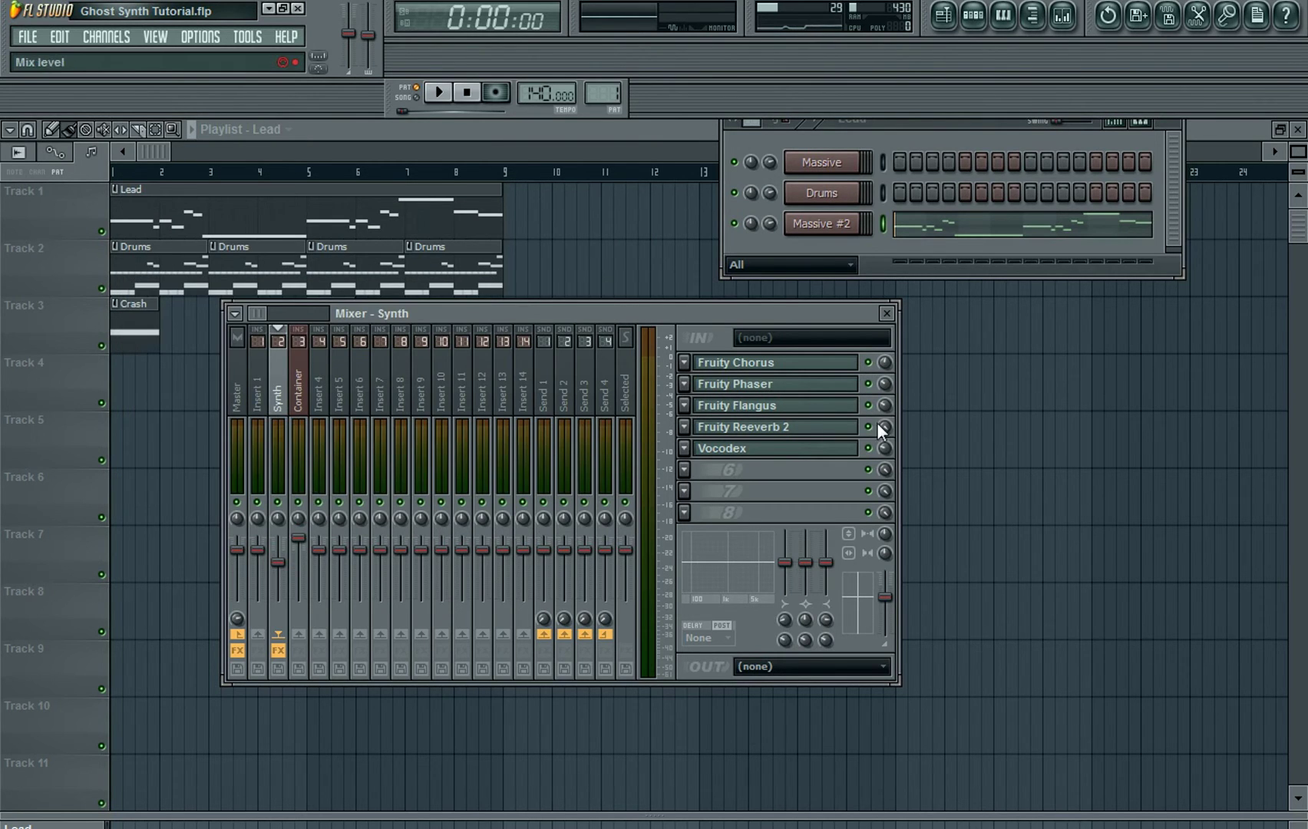
# - Examine the Fruity Reeverb 2 settings on the Synth track and close the effect window
pyautogui.click(806, 434)
pyautogui.moveTo(468, 437); pyautogui.dragTo(511, 339)
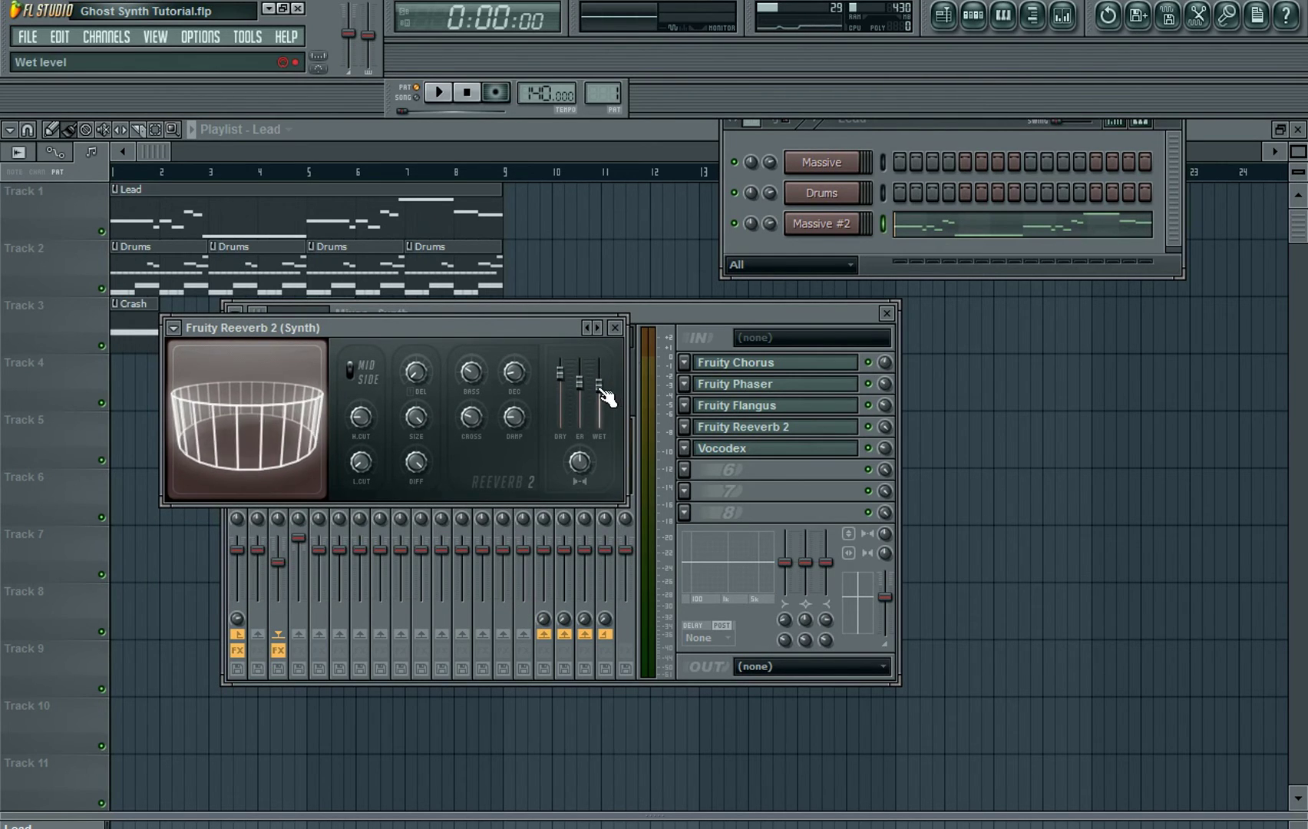
pyautogui.click(618, 329)
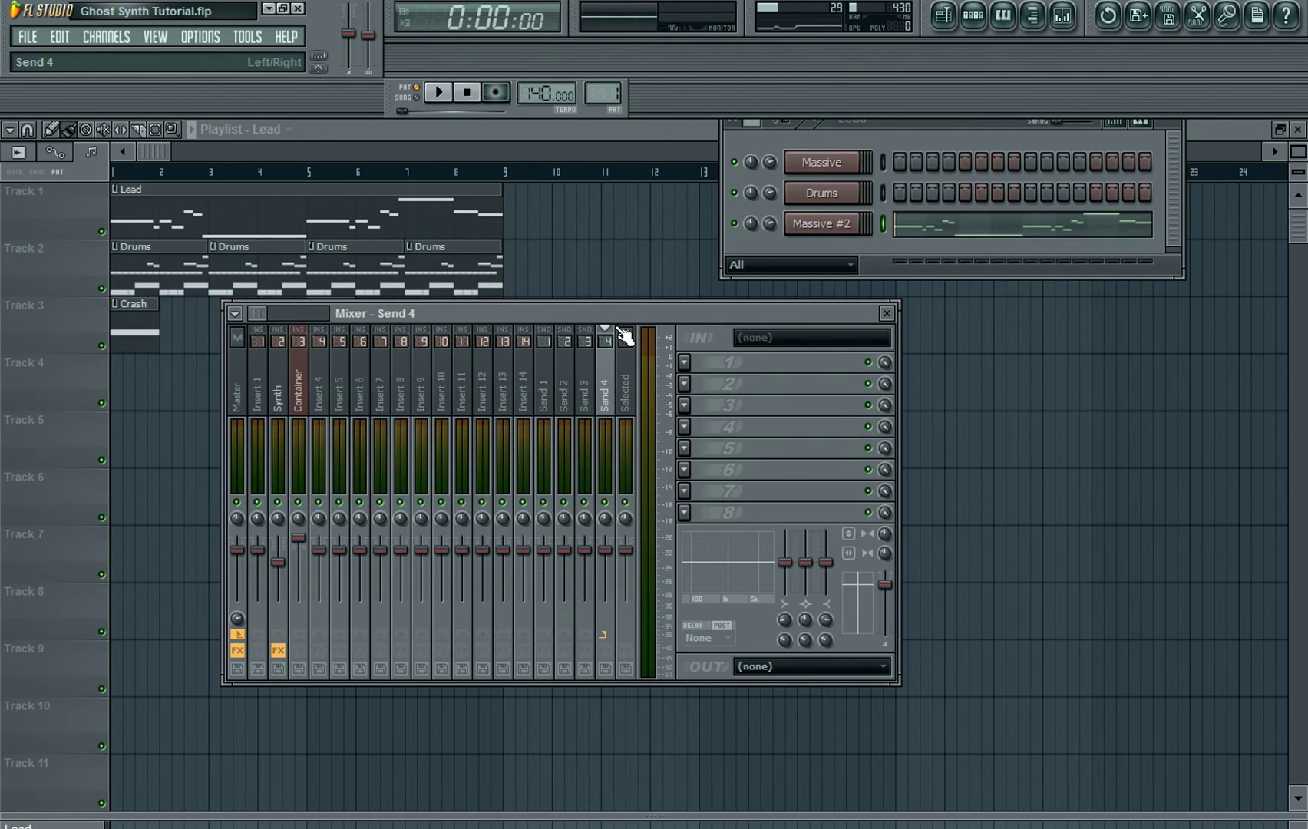
# - Examine the Vocodex settings on the Synth mixer track, including the wet level and the formant shift
pyautogui.click(299, 388)
pyautogui.click(278, 388)
pyautogui.moveTo(570, 309); pyautogui.dragTo(543, 300)
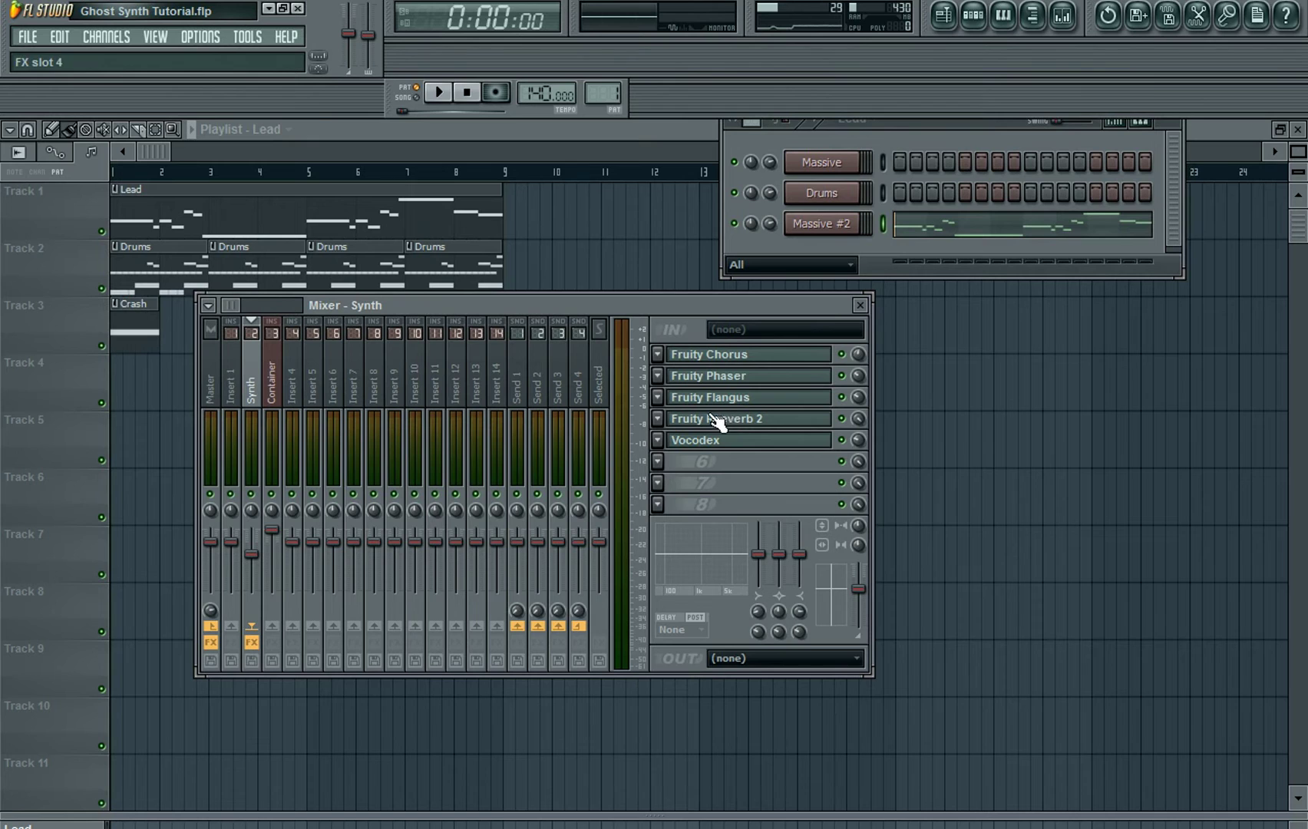
pyautogui.moveTo(798, 306)
pyautogui.mouseDown()
pyautogui.moveTo(826, 301)
pyautogui.moveTo(817, 309)
pyautogui.mouseUp()
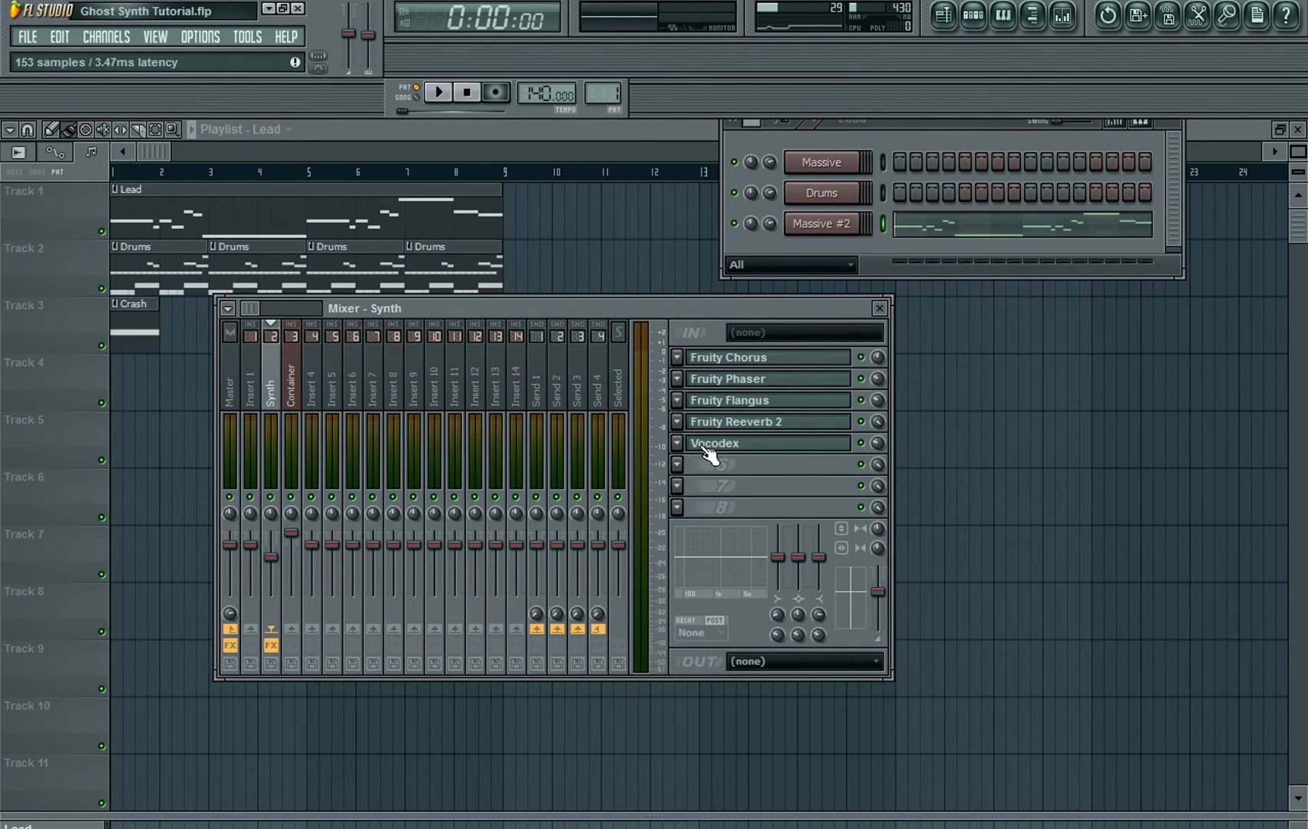
pyautogui.click(783, 452)
pyautogui.moveTo(666, 167); pyautogui.dragTo(721, 174)
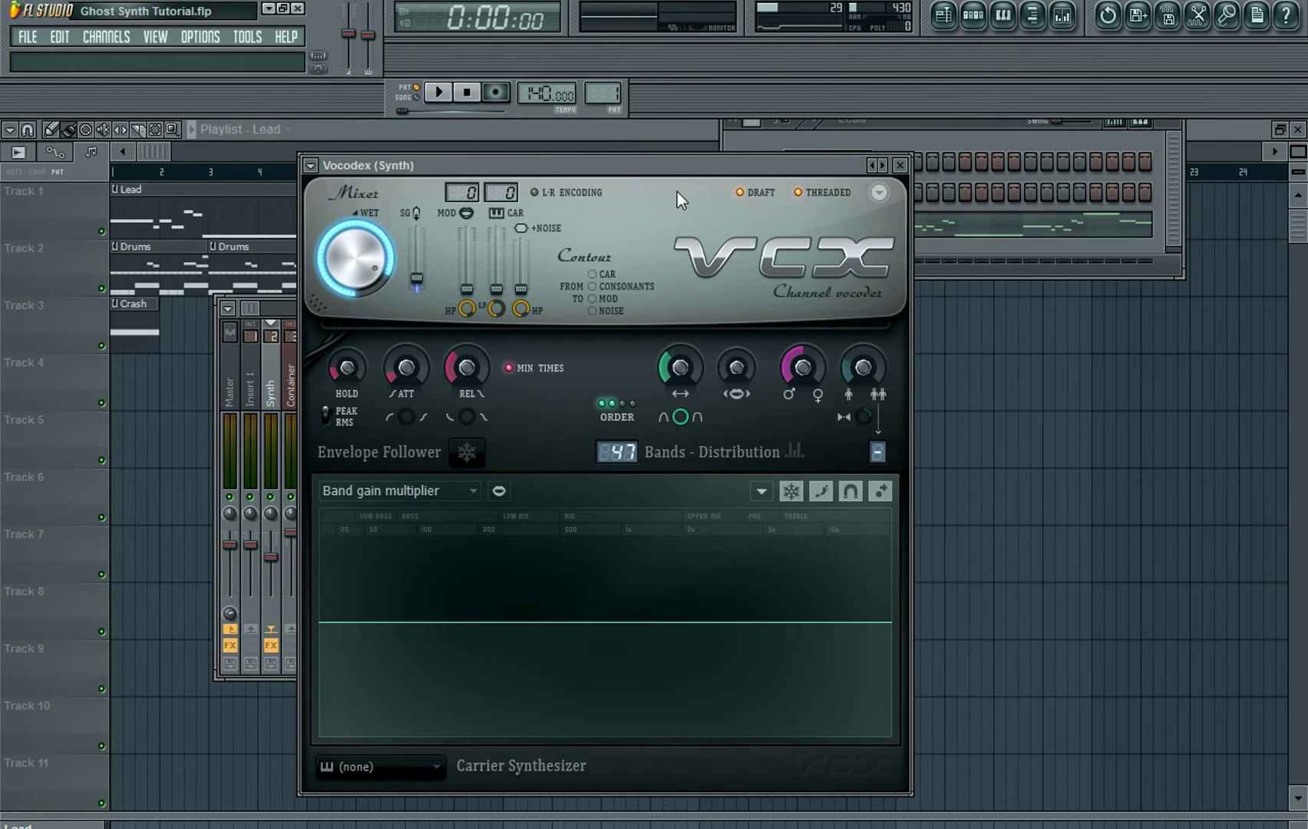
pyautogui.moveTo(681, 188); pyautogui.dragTo(684, 162)
pyautogui.moveTo(496, 151); pyautogui.dragTo(524, 154)
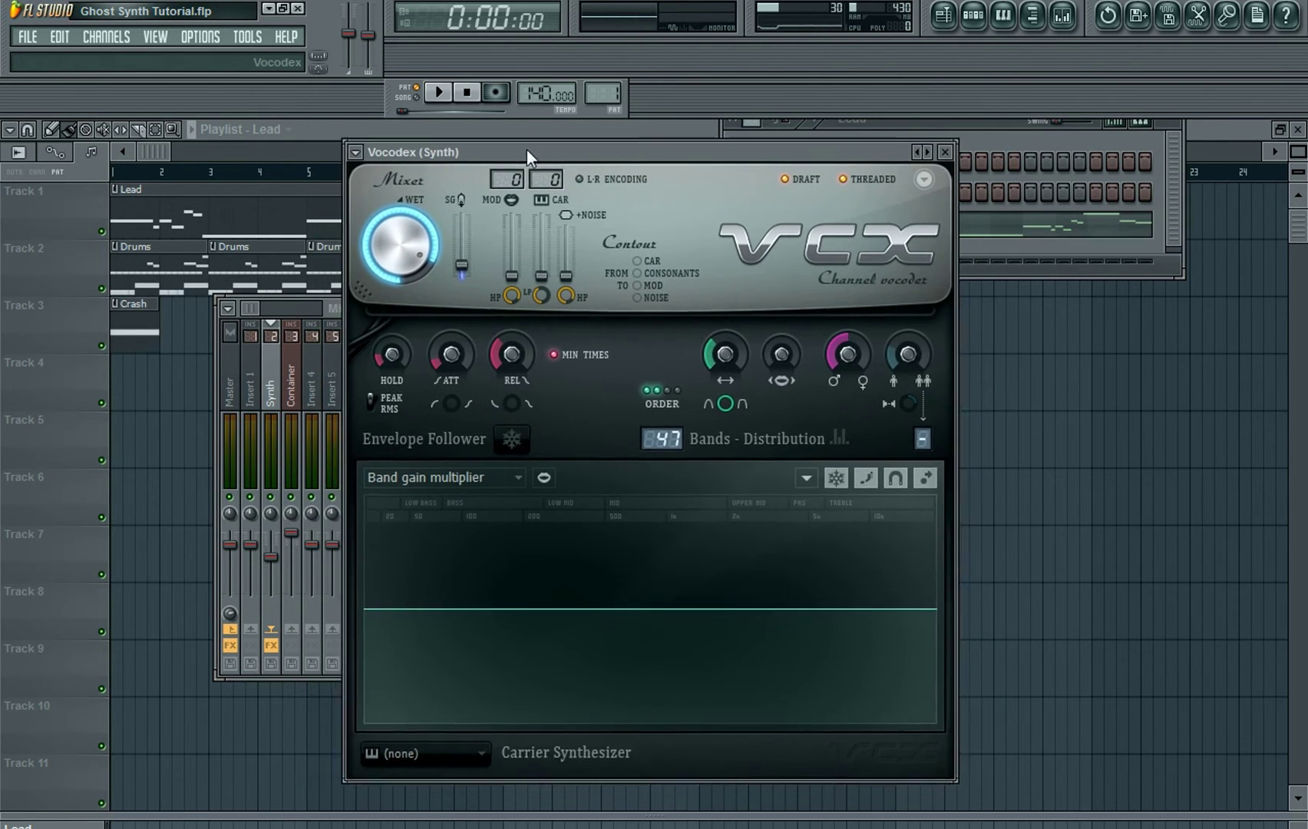
pyautogui.moveTo(660, 166); pyautogui.dragTo(642, 160)
pyautogui.click(400, 260)
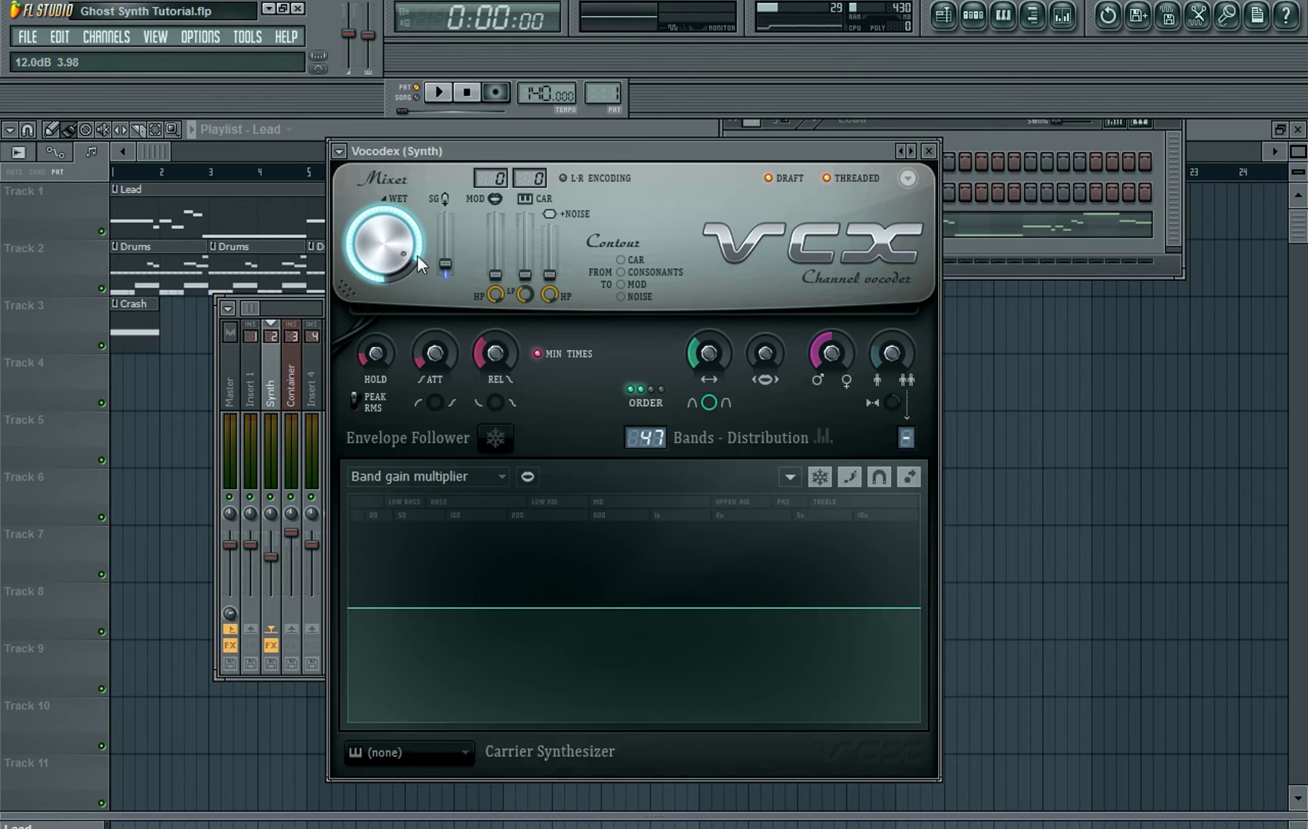
pyautogui.click(835, 354)
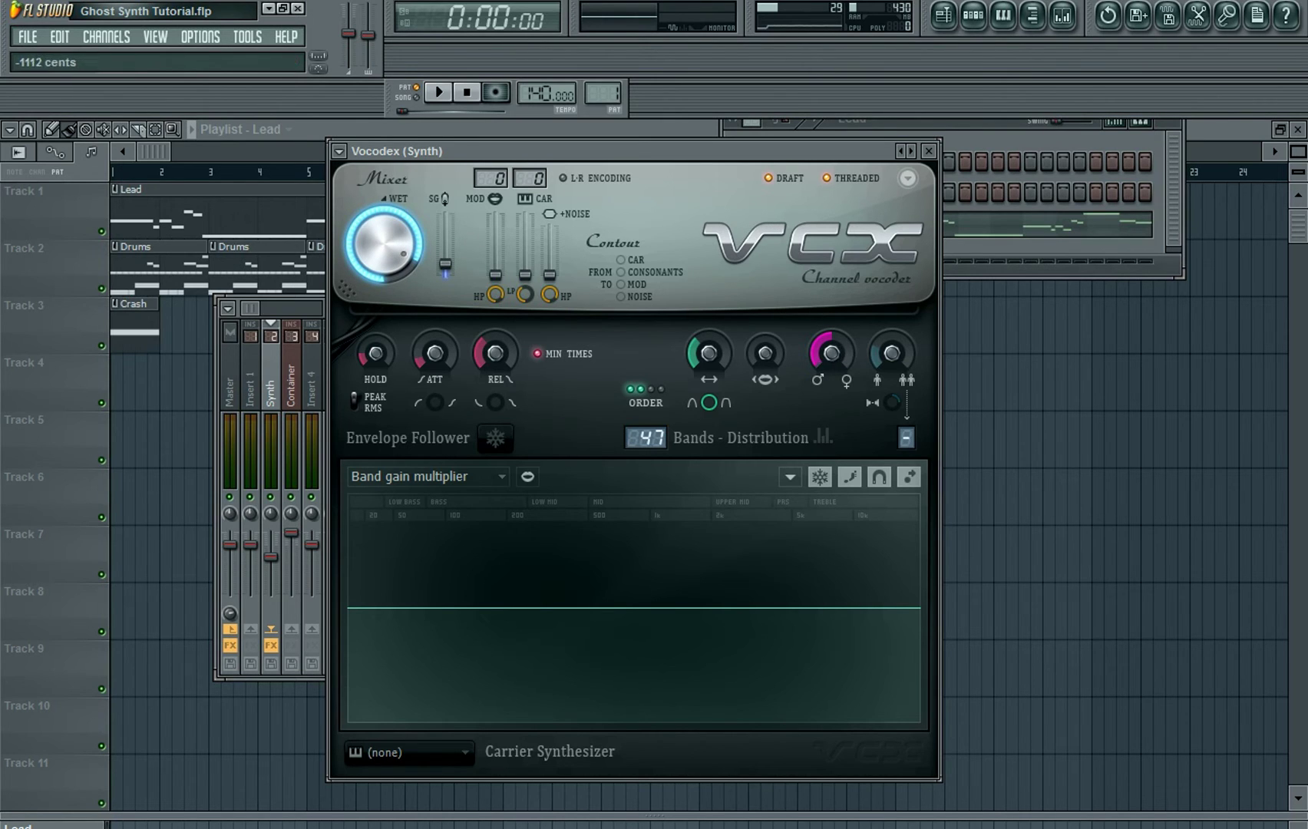
pyautogui.click(832, 353)
# - Bypass the four other effects on the Synth track, audition Vocodex alone, and close its window
pyautogui.moveTo(843, 149); pyautogui.dragTo(596, 124)
pyautogui.click(858, 323)
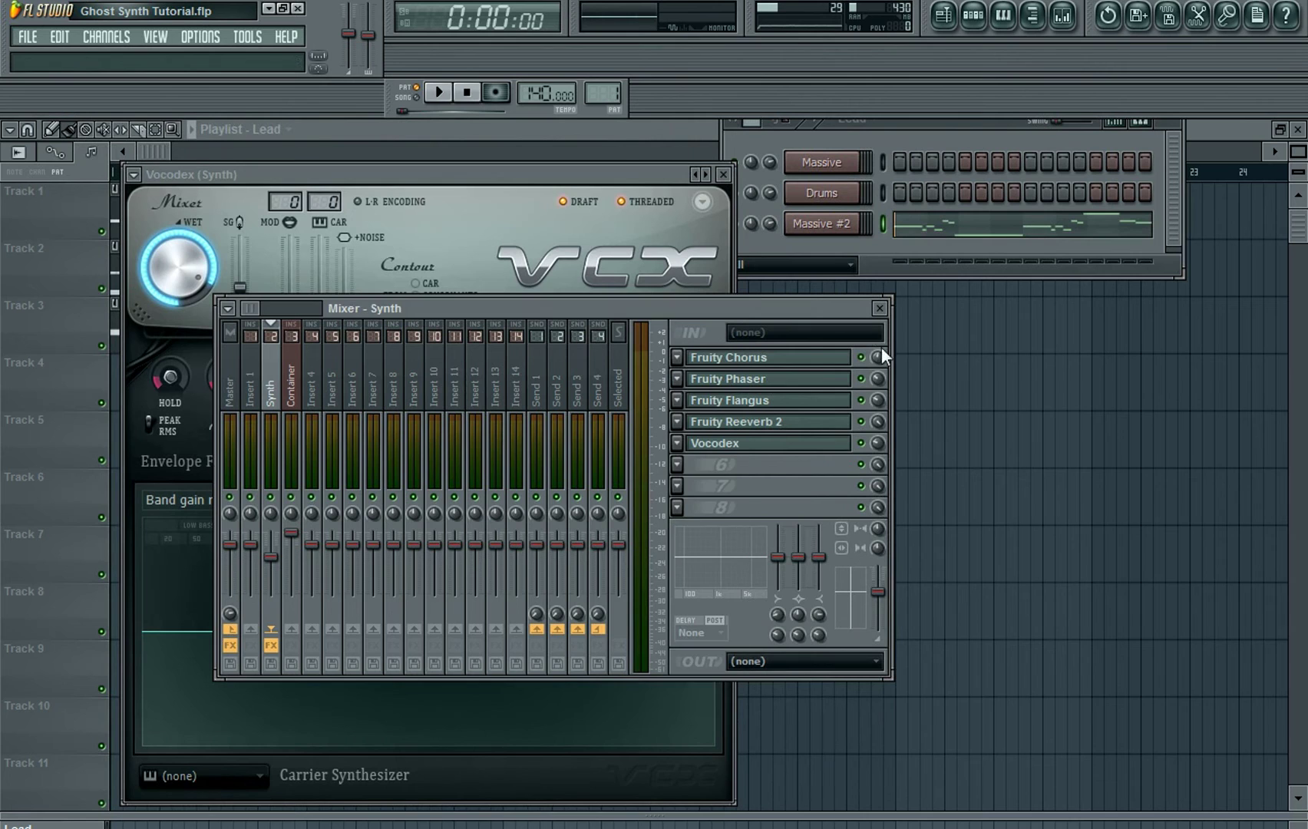
pyautogui.moveTo(833, 311)
pyautogui.mouseDown()
pyautogui.moveTo(843, 305)
pyautogui.moveTo(818, 307)
pyautogui.mouseUp()
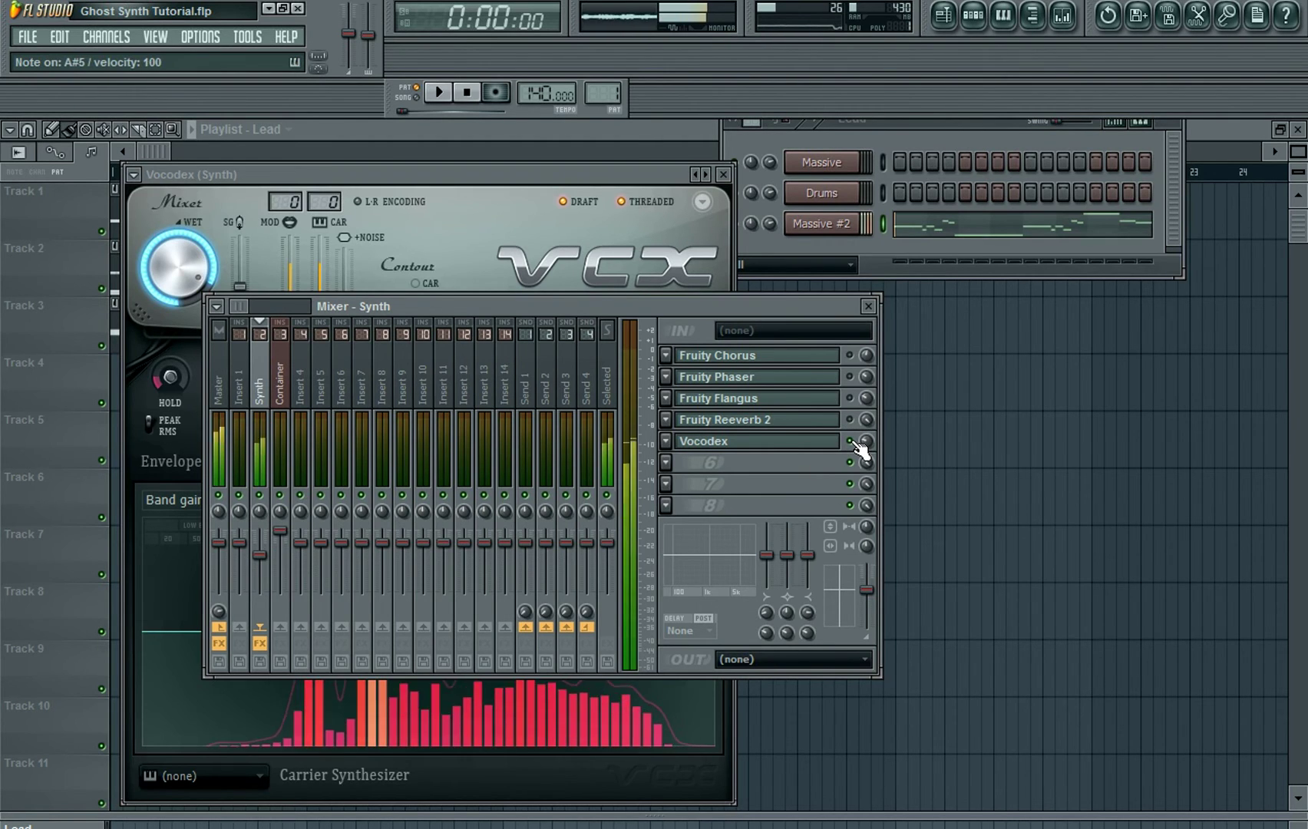
pyautogui.moveTo(616, 175); pyautogui.dragTo(564, 140)
pyautogui.moveTo(769, 311); pyautogui.dragTo(994, 382)
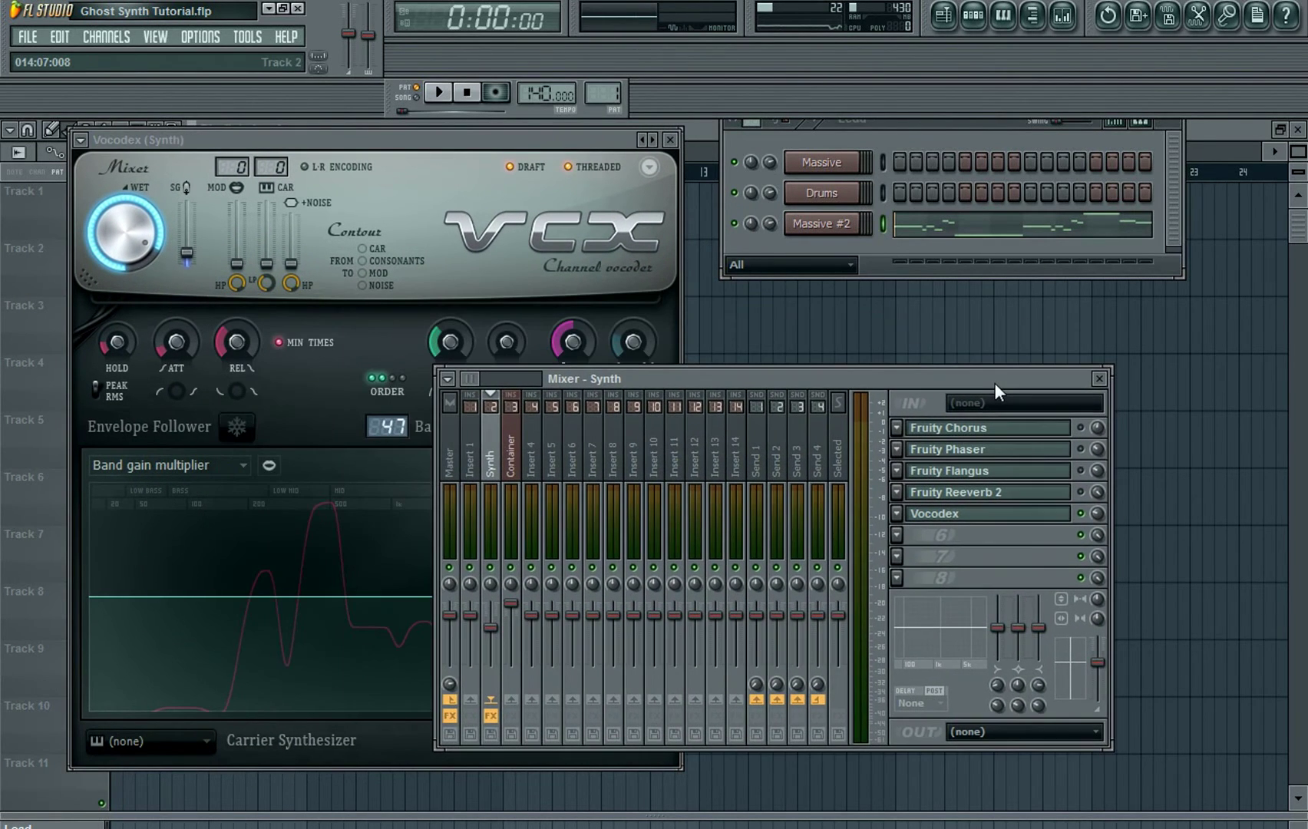
pyautogui.moveTo(479, 140)
pyautogui.mouseDown()
pyautogui.moveTo(487, 124)
pyautogui.moveTo(508, 126)
pyautogui.moveTo(489, 130)
pyautogui.mouseUp()
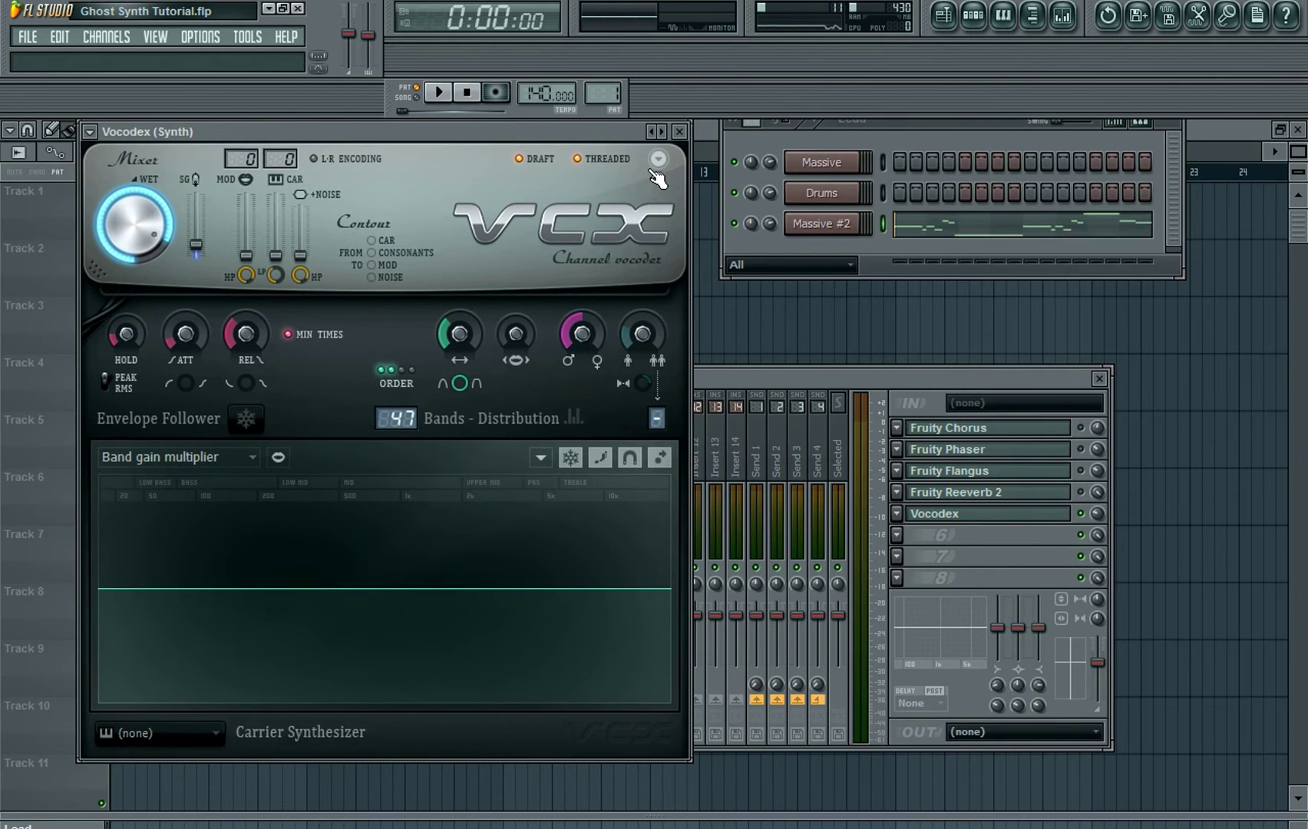
pyautogui.click(680, 132)
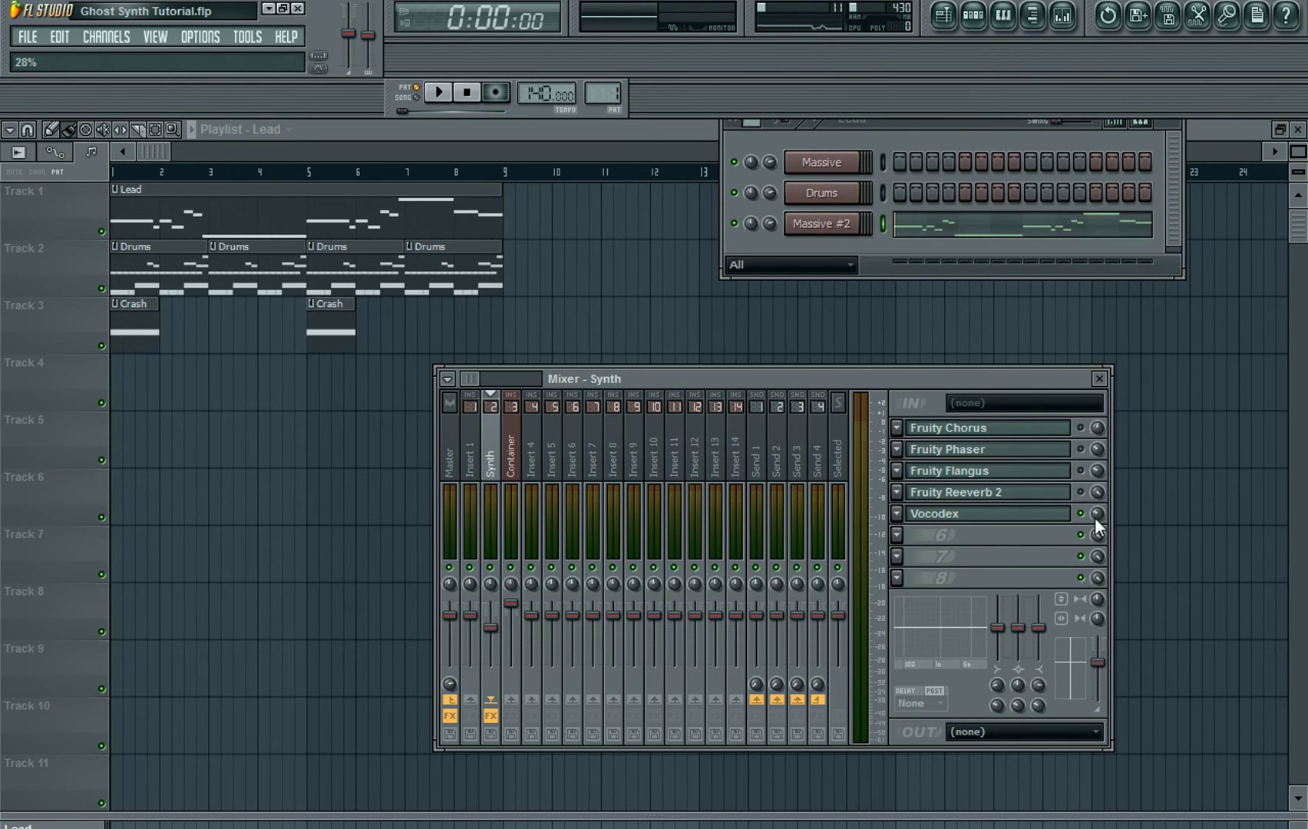
# - Re-enable Fruity Chorus, Phaser, Flangus and Reeverb 2 on the Synth track and audition the full effect chain
pyautogui.moveTo(1034, 376); pyautogui.dragTo(1010, 368)
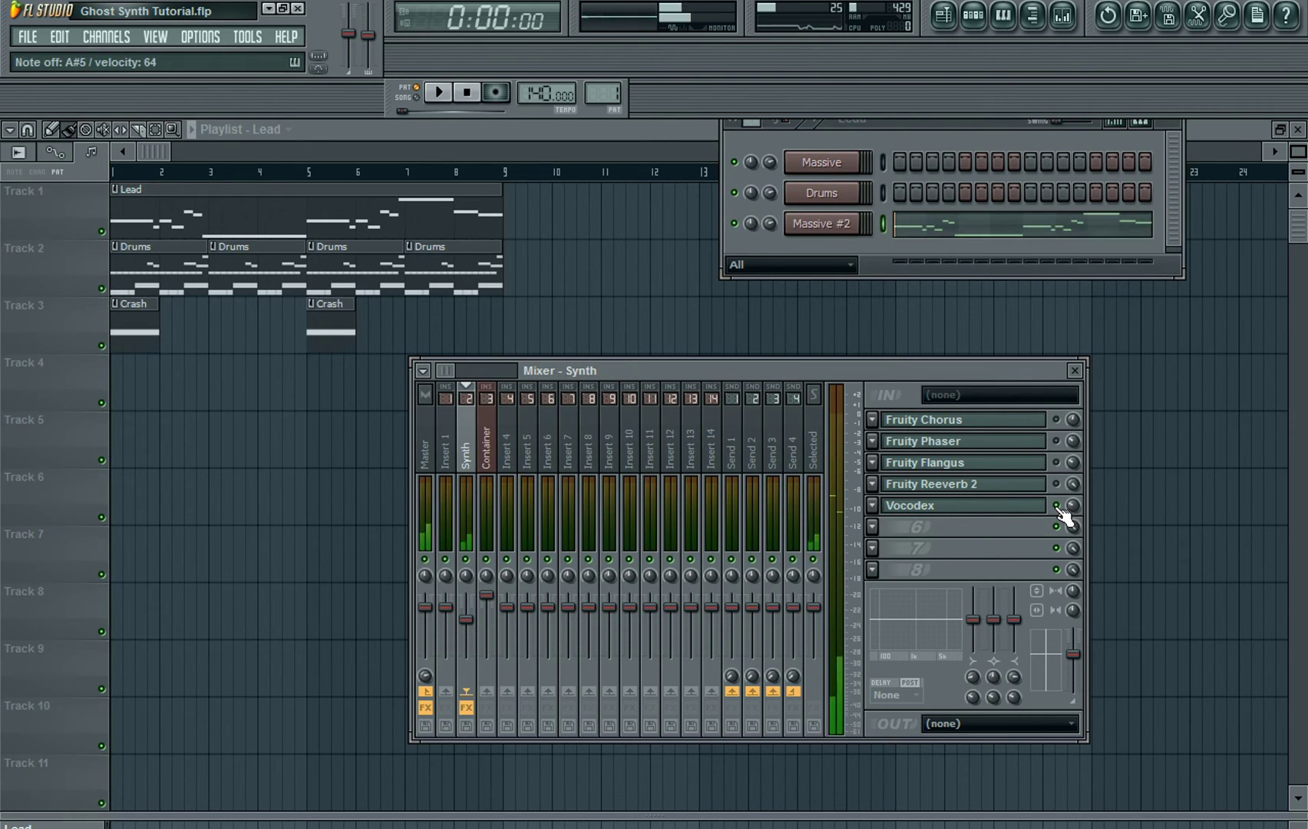
pyautogui.moveTo(998, 371); pyautogui.dragTo(937, 374)
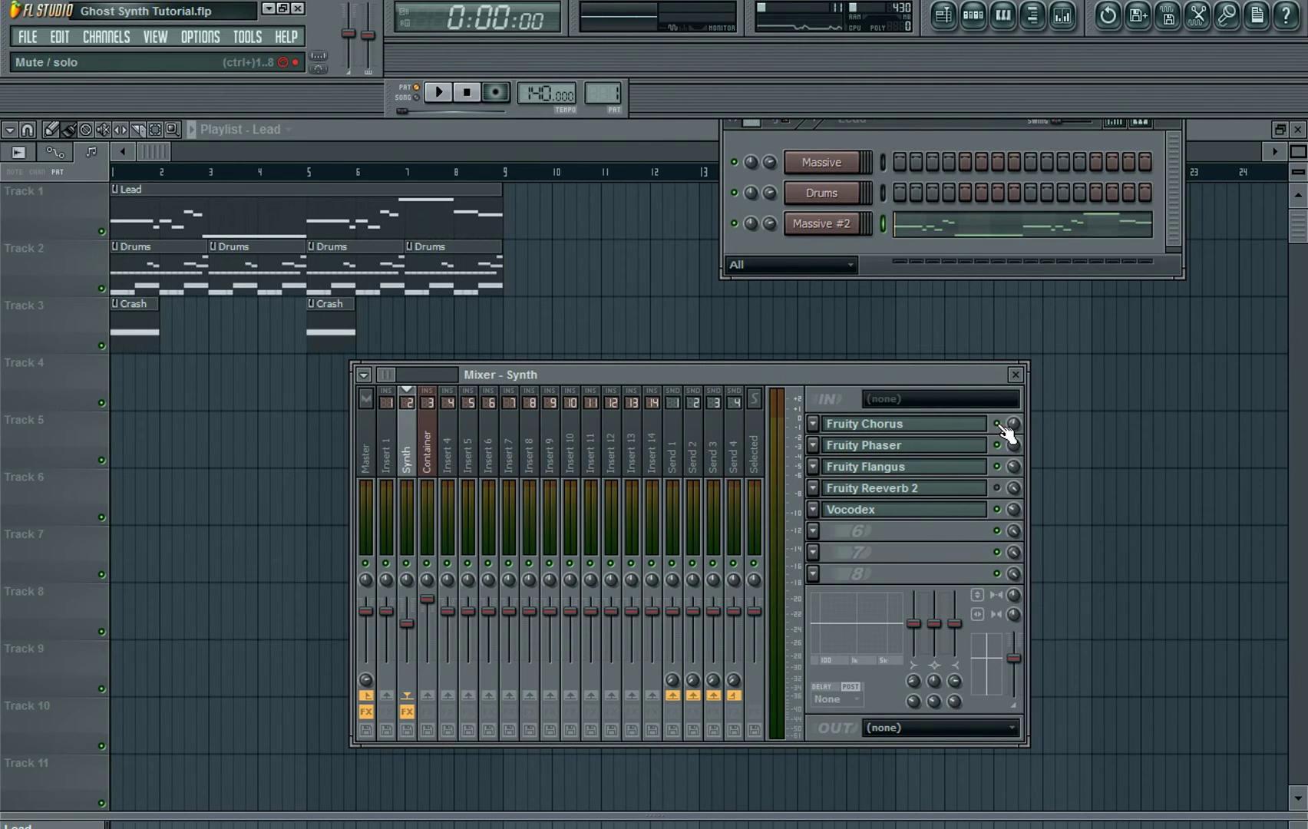
pyautogui.moveTo(979, 375); pyautogui.dragTo(892, 309)
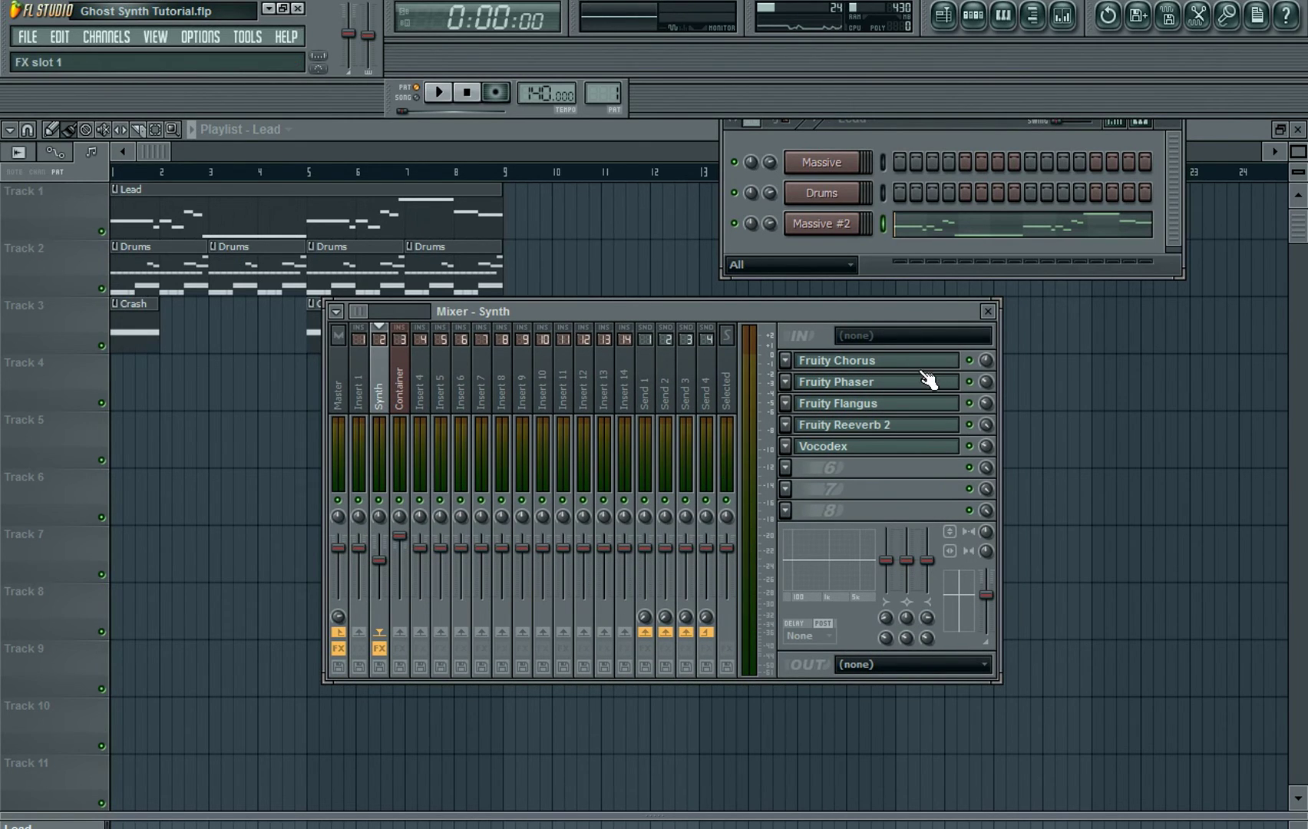
pyautogui.moveTo(922, 309); pyautogui.dragTo(855, 291)
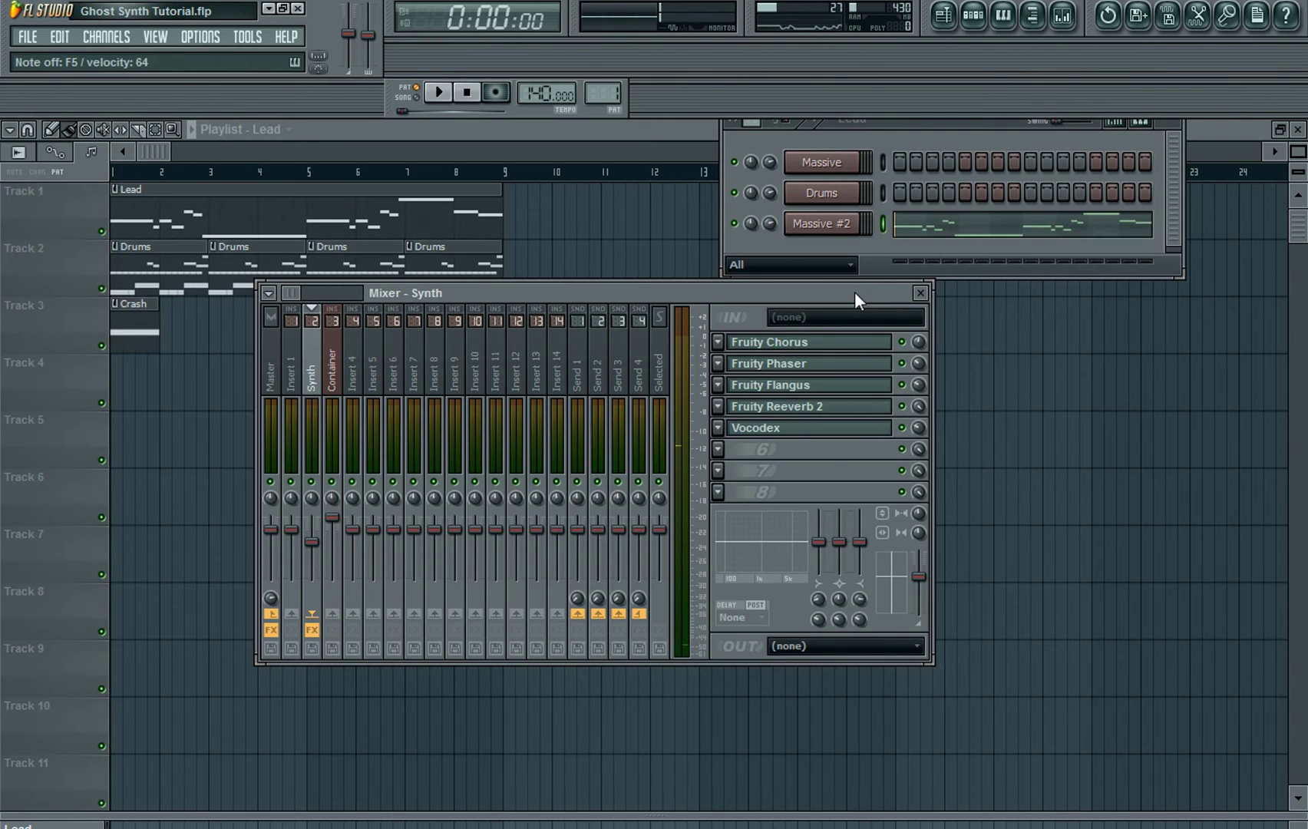
pyautogui.moveTo(855, 291); pyautogui.dragTo(862, 312)
pyautogui.moveTo(963, 133); pyautogui.dragTo(947, 133)
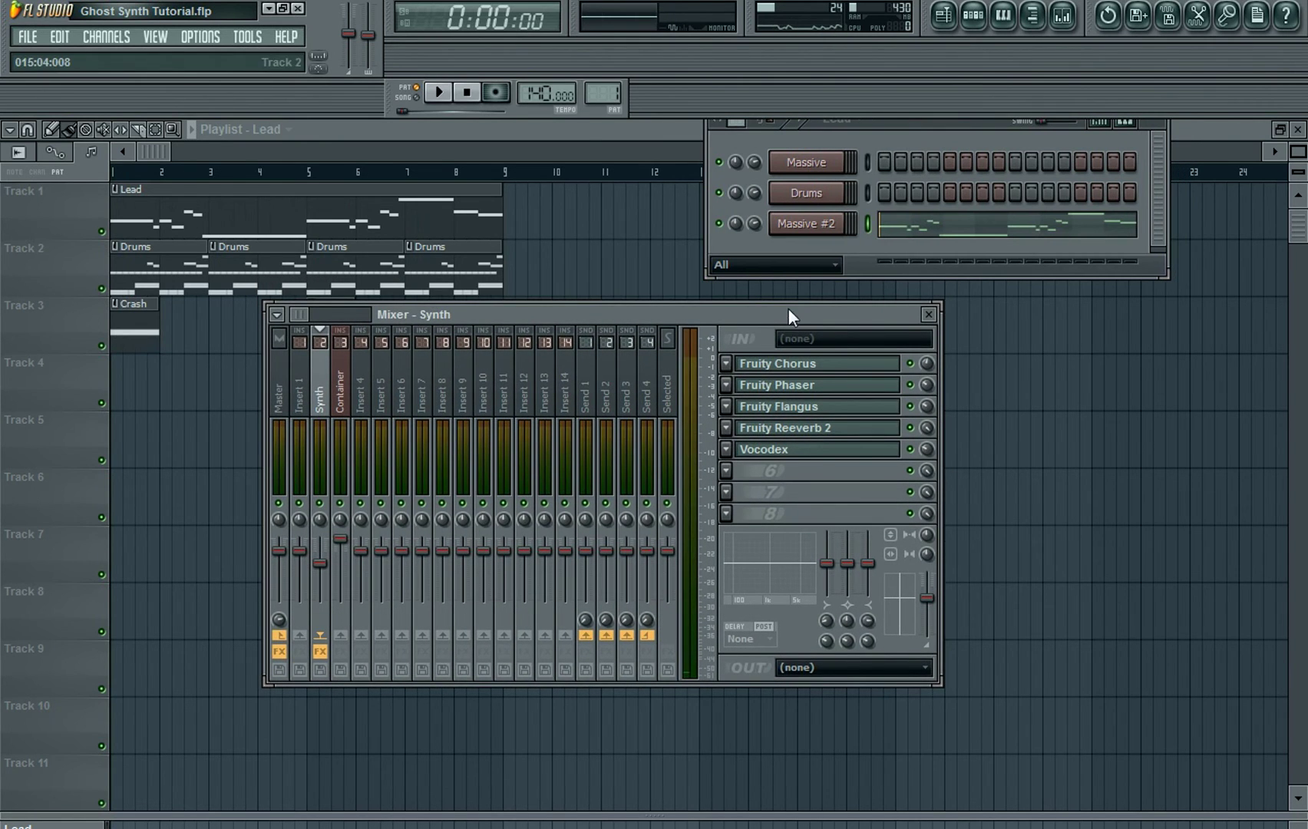
# - Load Fruity Parametric EQ 2 into the sixth effect slot of the Synth track
pyautogui.click(727, 470)
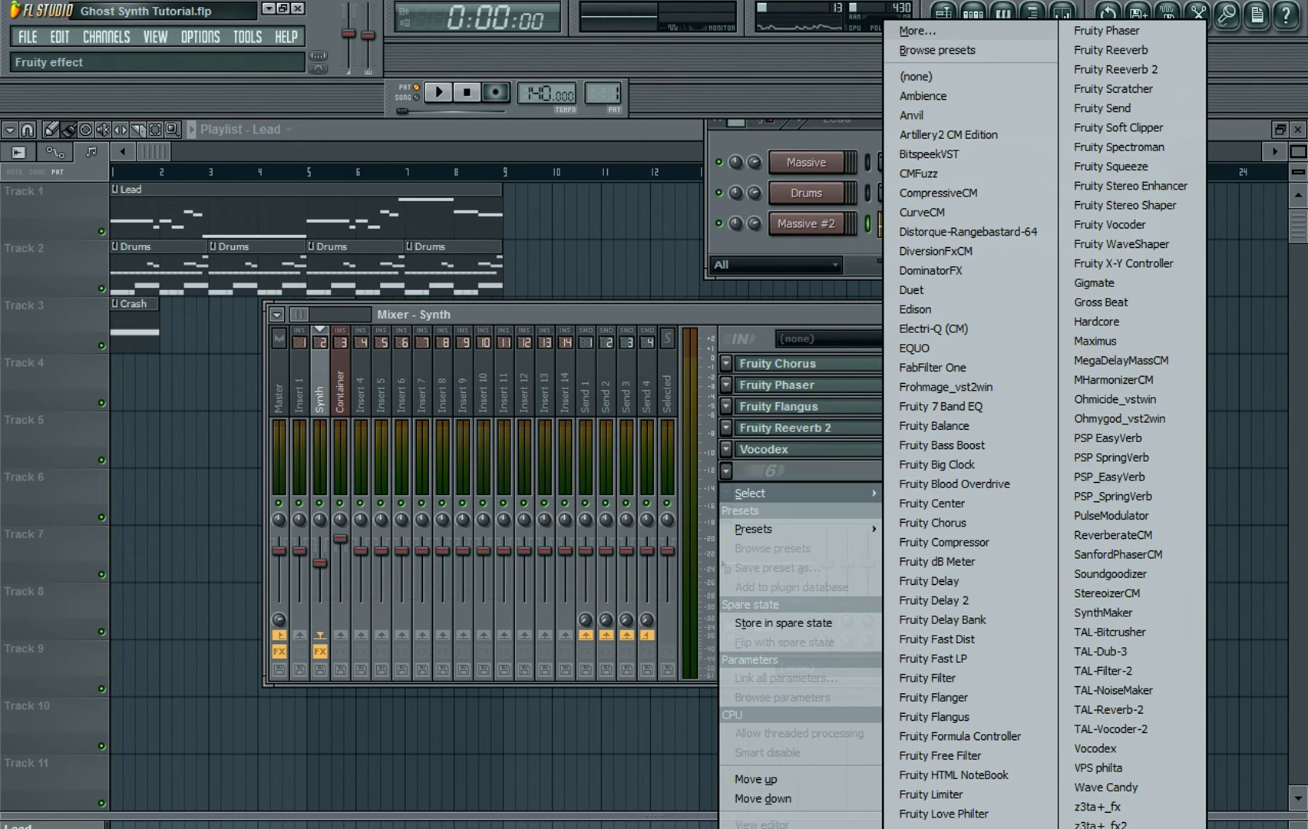
pyautogui.click(945, 825)
pyautogui.moveTo(715, 519); pyautogui.dragTo(700, 341)
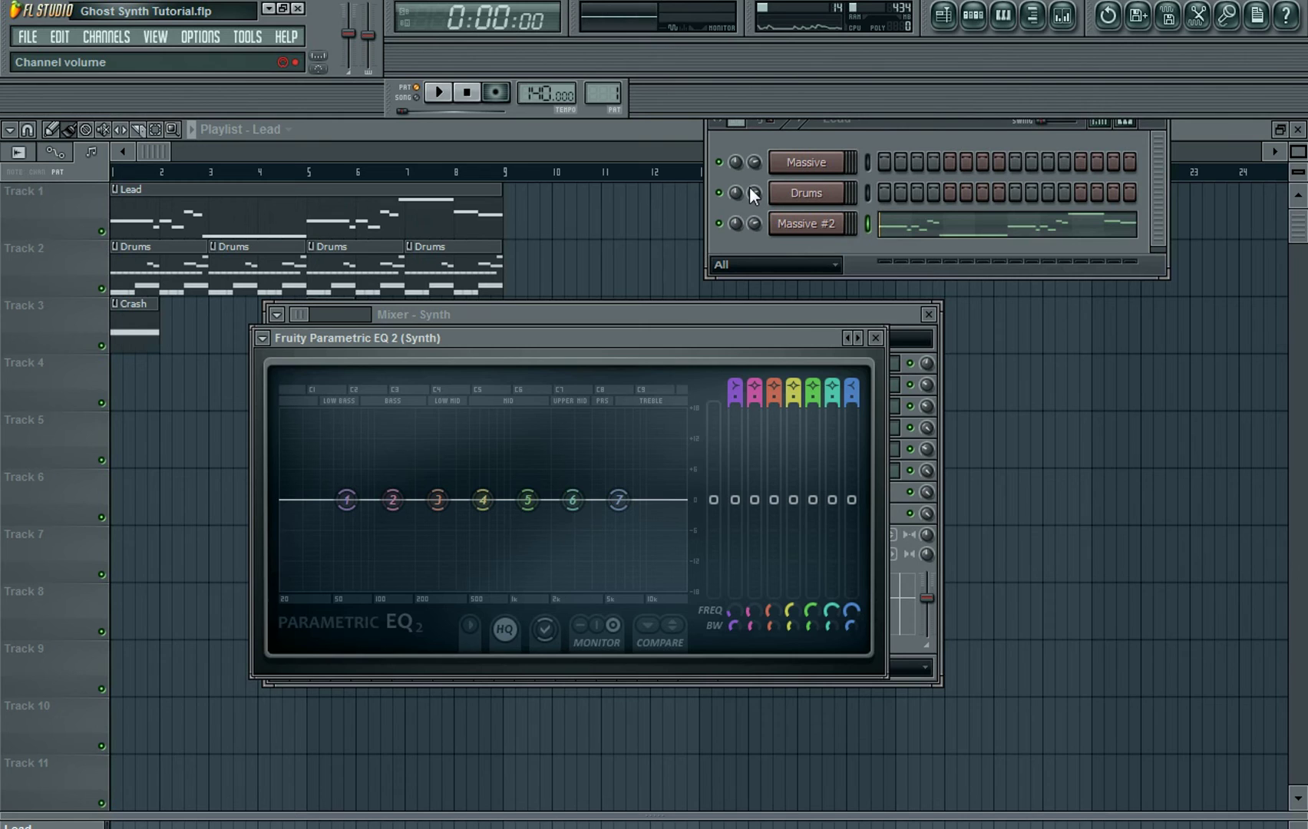
# - Shape the EQ during playback: cut the lows with band 1 at -18 dB near 196 Hz, boost band 4, and slightly raise band 7
pyautogui.click(439, 92)
pyautogui.moveTo(347, 499); pyautogui.dragTo(413, 588)
pyautogui.moveTo(619, 500)
pyautogui.mouseDown()
pyautogui.moveTo(611, 485)
pyautogui.moveTo(629, 485)
pyautogui.mouseUp()
pyautogui.moveTo(482, 499); pyautogui.dragTo(481, 465)
pyautogui.click(466, 92)
pyautogui.moveTo(587, 339); pyautogui.dragTo(684, 340)
pyautogui.moveTo(519, 575)
pyautogui.mouseDown()
pyautogui.moveTo(537, 528)
pyautogui.moveTo(514, 548)
pyautogui.moveTo(503, 500)
pyautogui.moveTo(521, 577)
pyautogui.mouseUp()
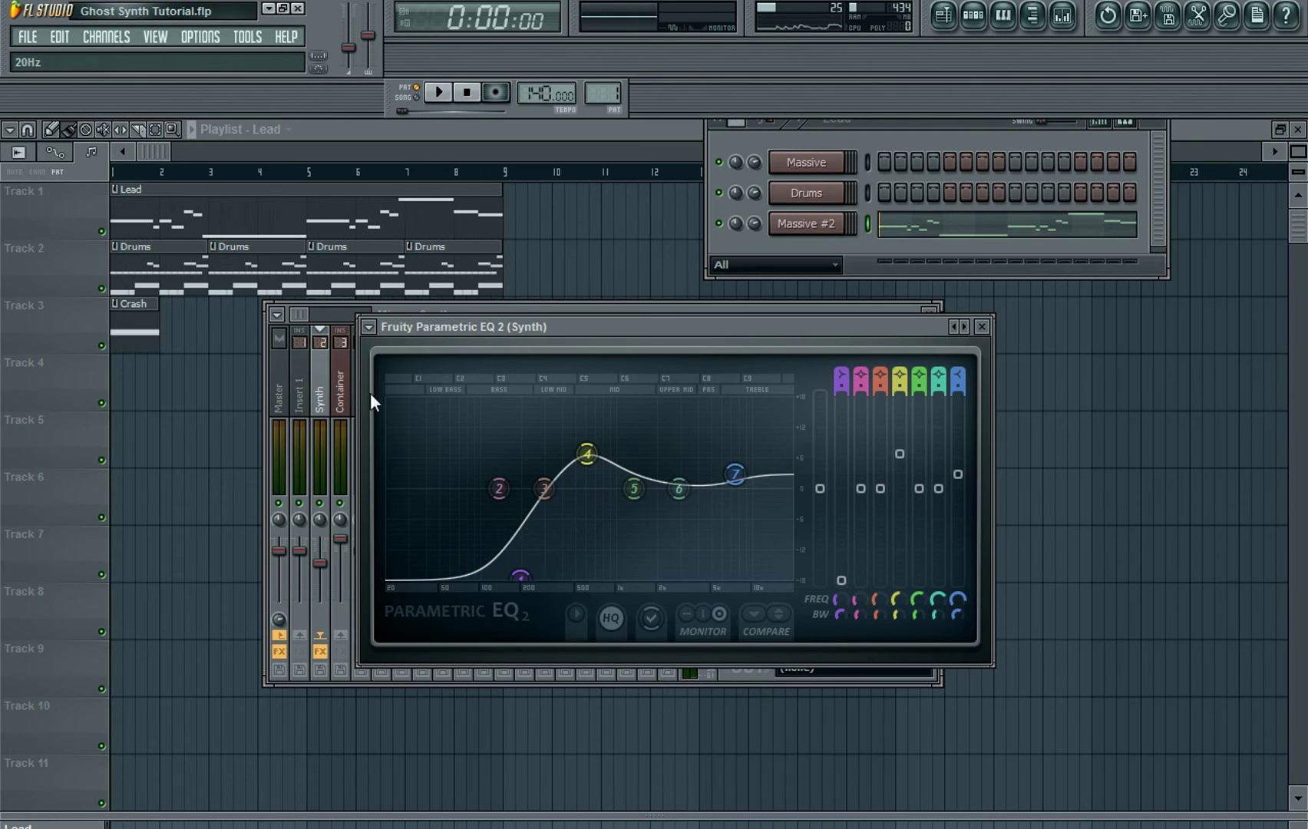
pyautogui.scroll(3, 520, 576)
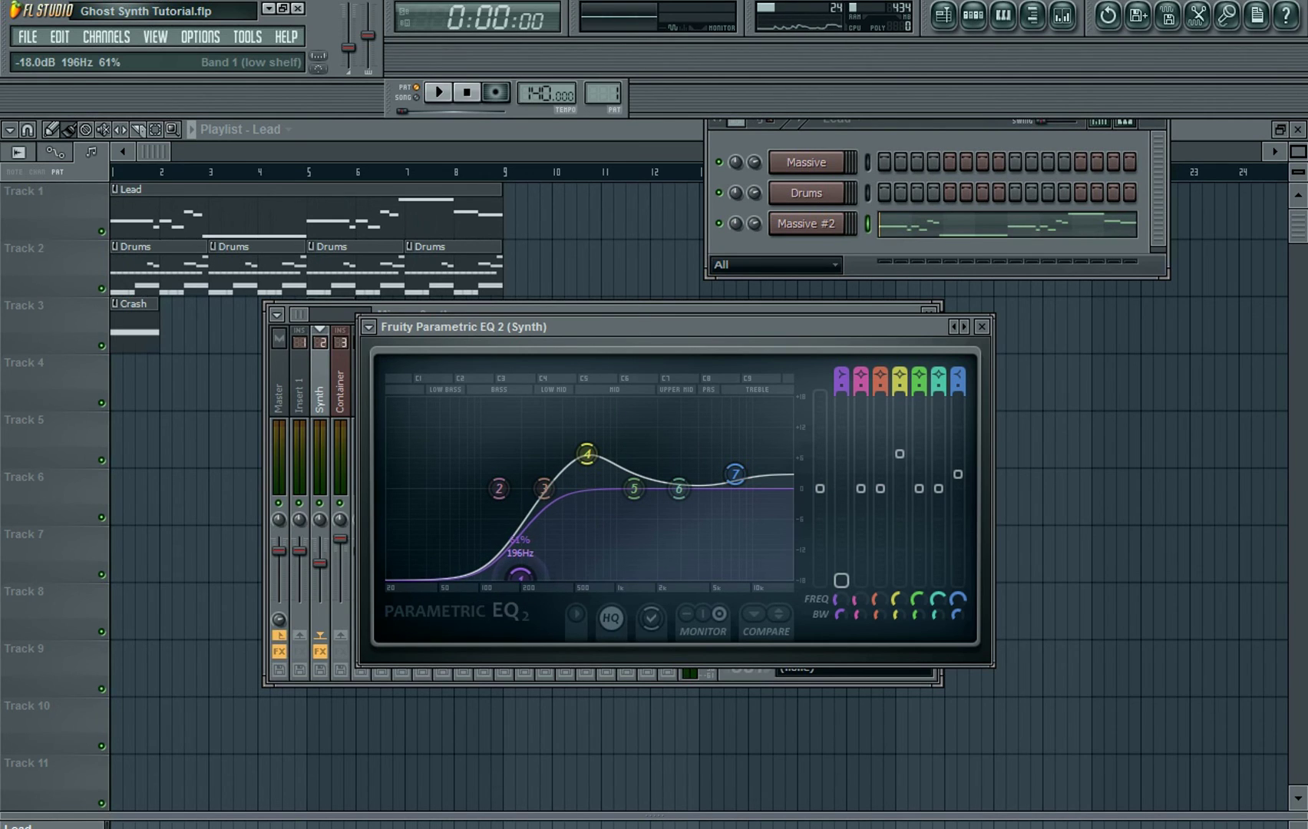
pyautogui.scroll(2, 521, 577)
pyautogui.moveTo(745, 332); pyautogui.dragTo(803, 349)
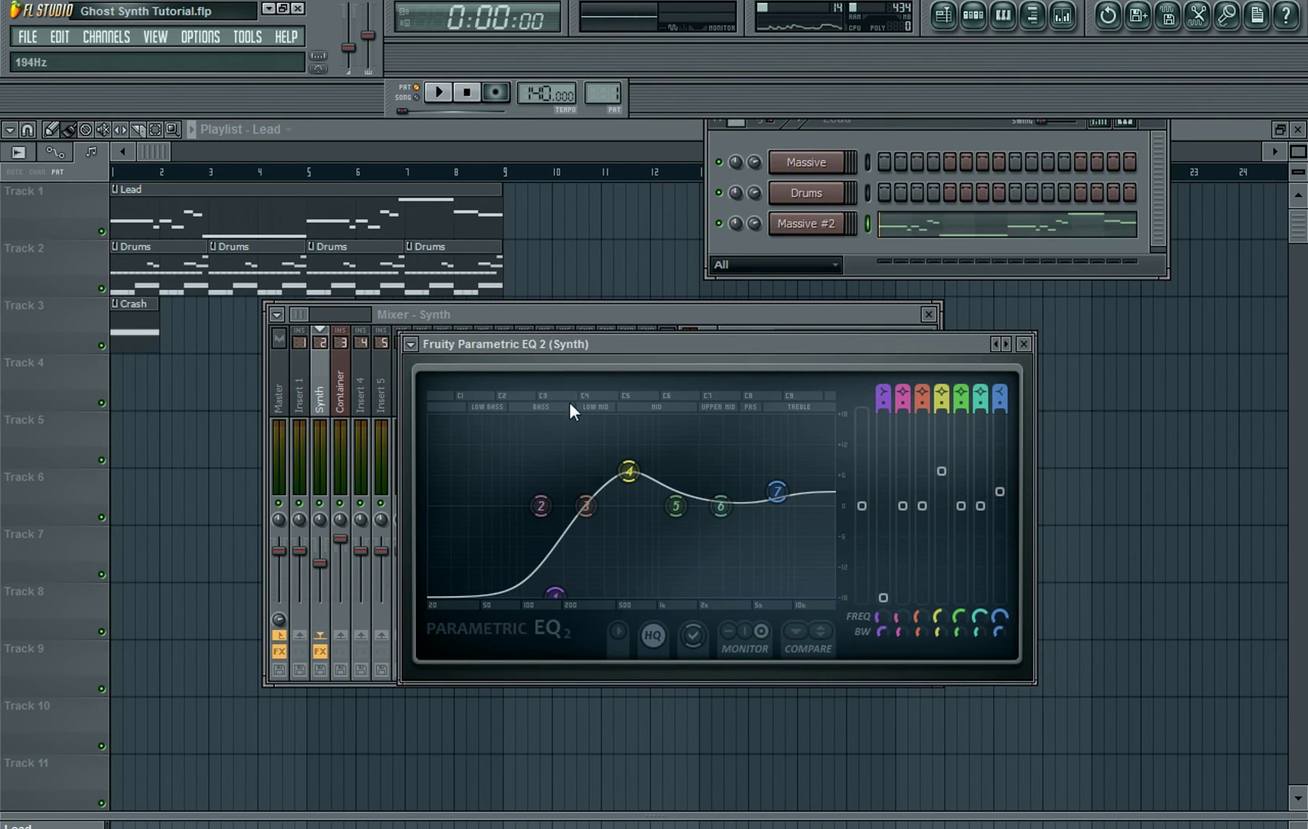
# - Review the Massive #2 patch and close its plugin window
pyautogui.moveTo(615, 352); pyautogui.dragTo(561, 442)
pyautogui.click(812, 226)
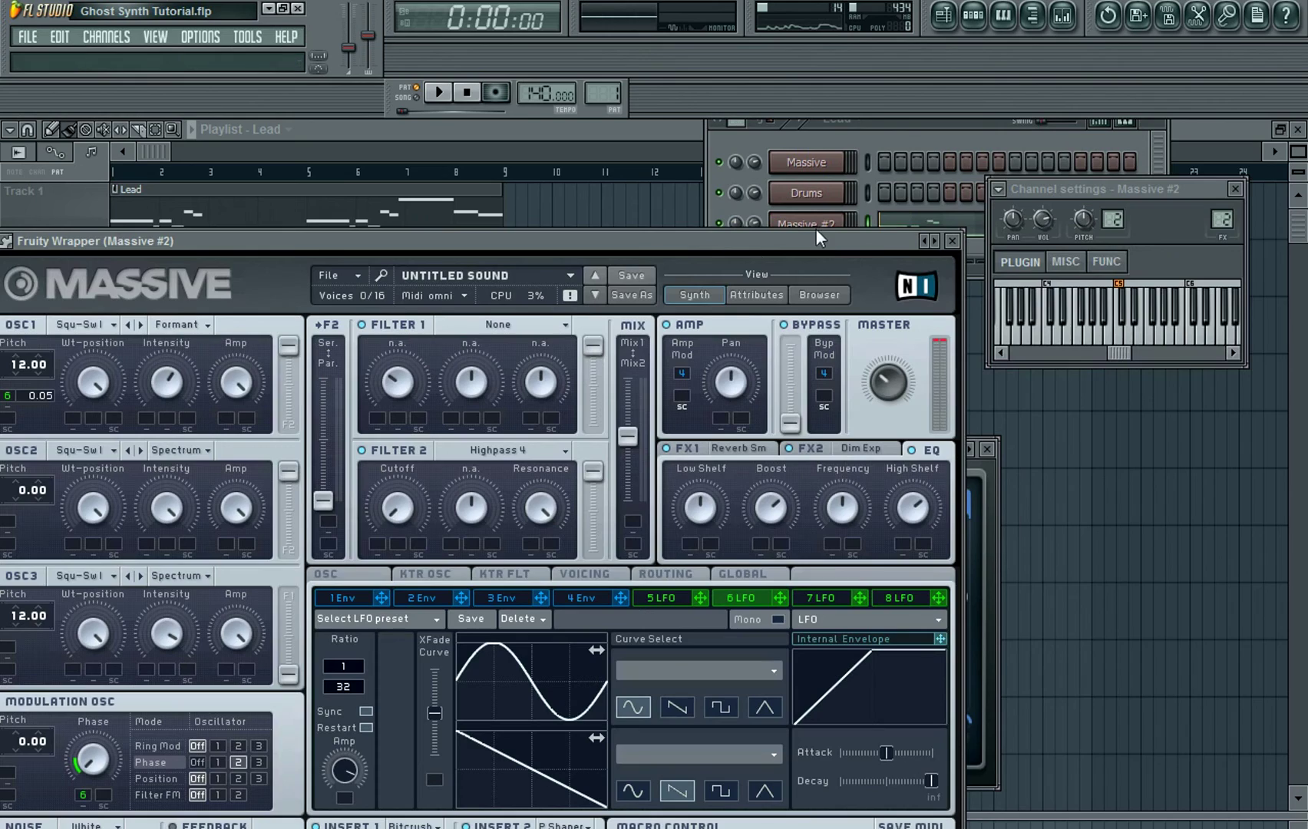
pyautogui.moveTo(447, 243); pyautogui.dragTo(574, 118)
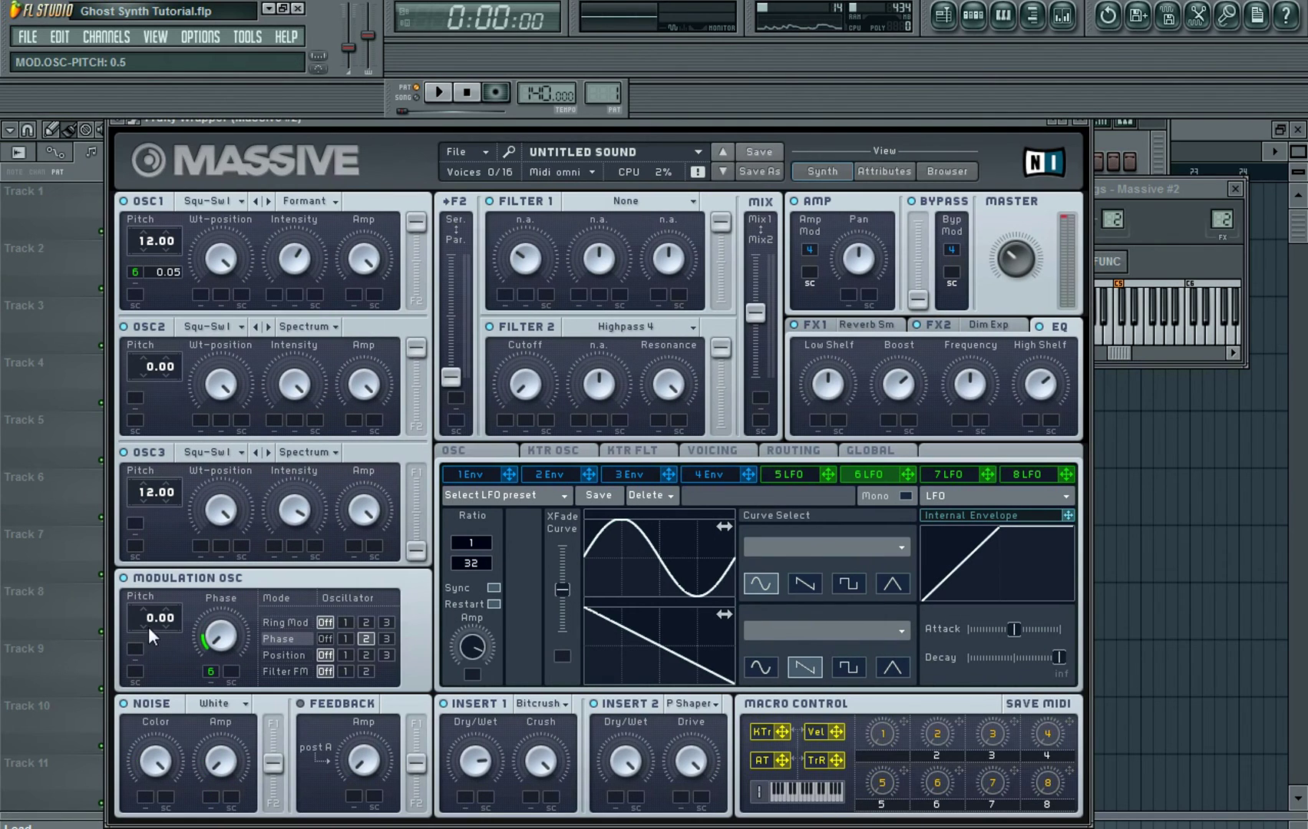
pyautogui.click(1084, 124)
# - Play the lead pattern repeatedly to check its frequency content in the Parametric EQ 2 display
pyautogui.moveTo(747, 438); pyautogui.dragTo(691, 297)
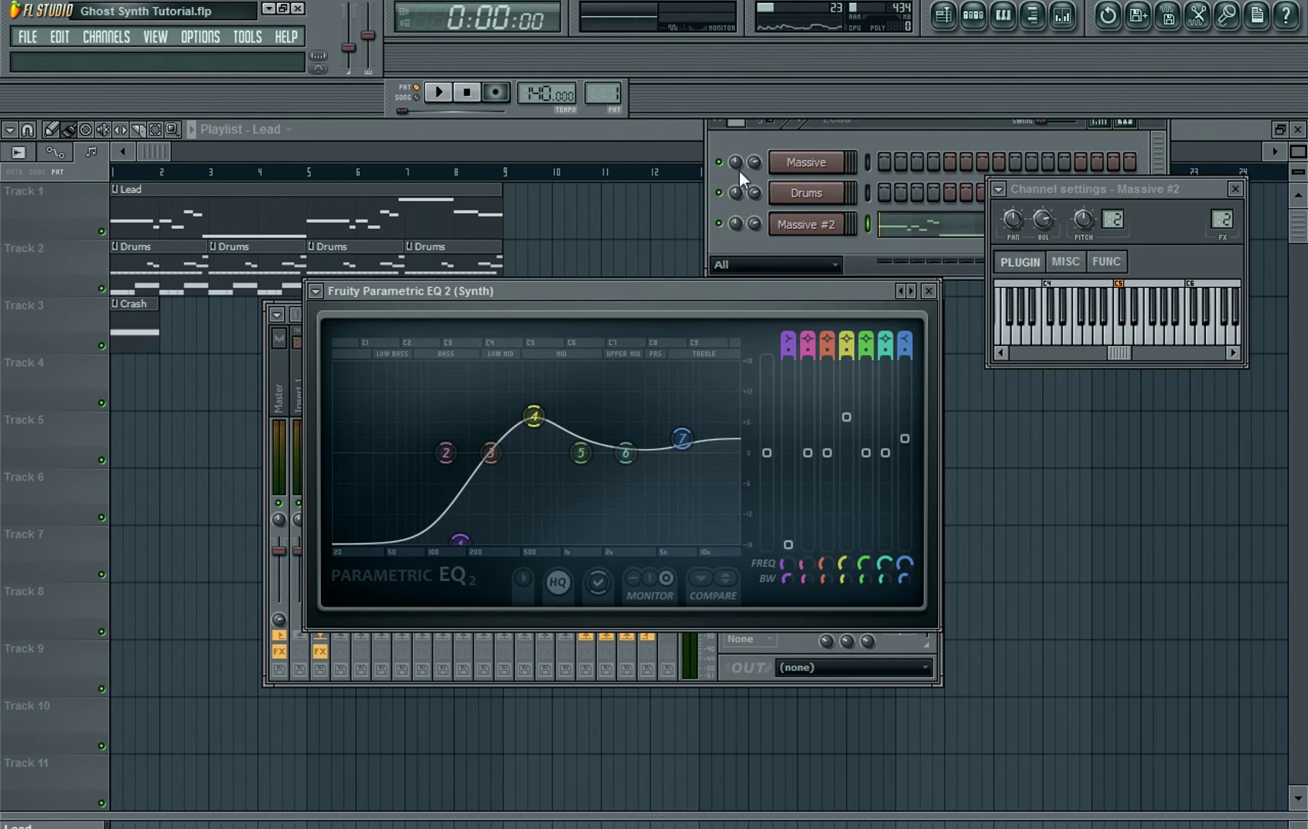
pyautogui.click(438, 93)
pyautogui.click(467, 92)
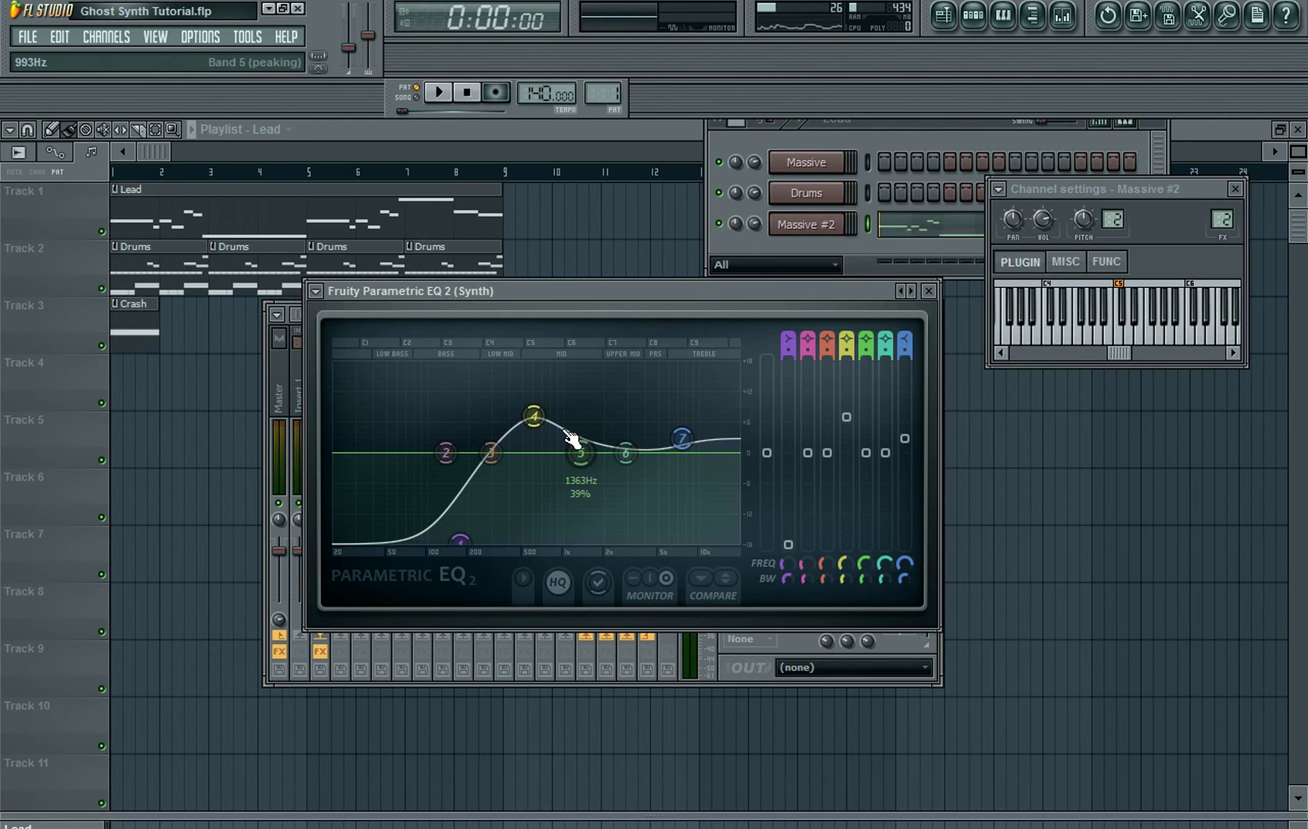
pyautogui.click(438, 92)
pyautogui.click(465, 93)
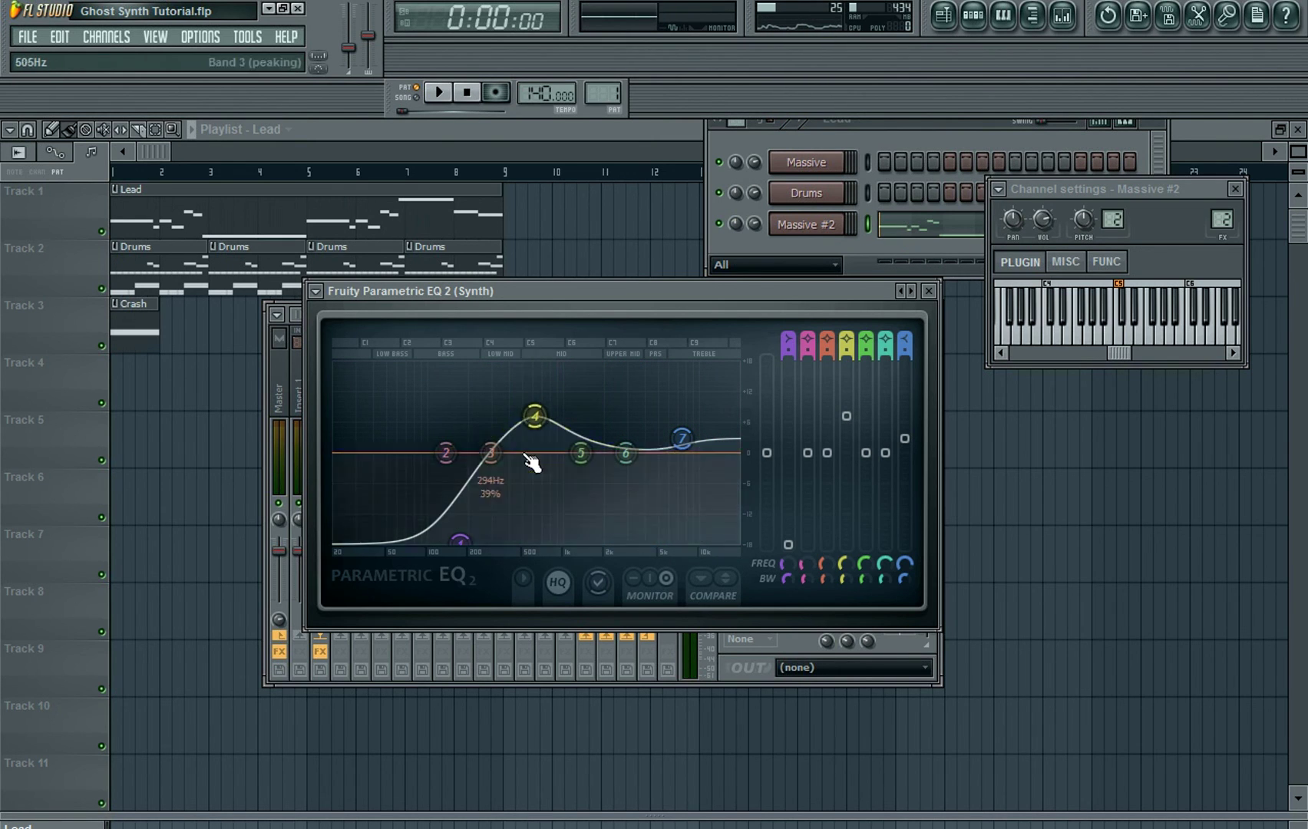
pyautogui.click(467, 92)
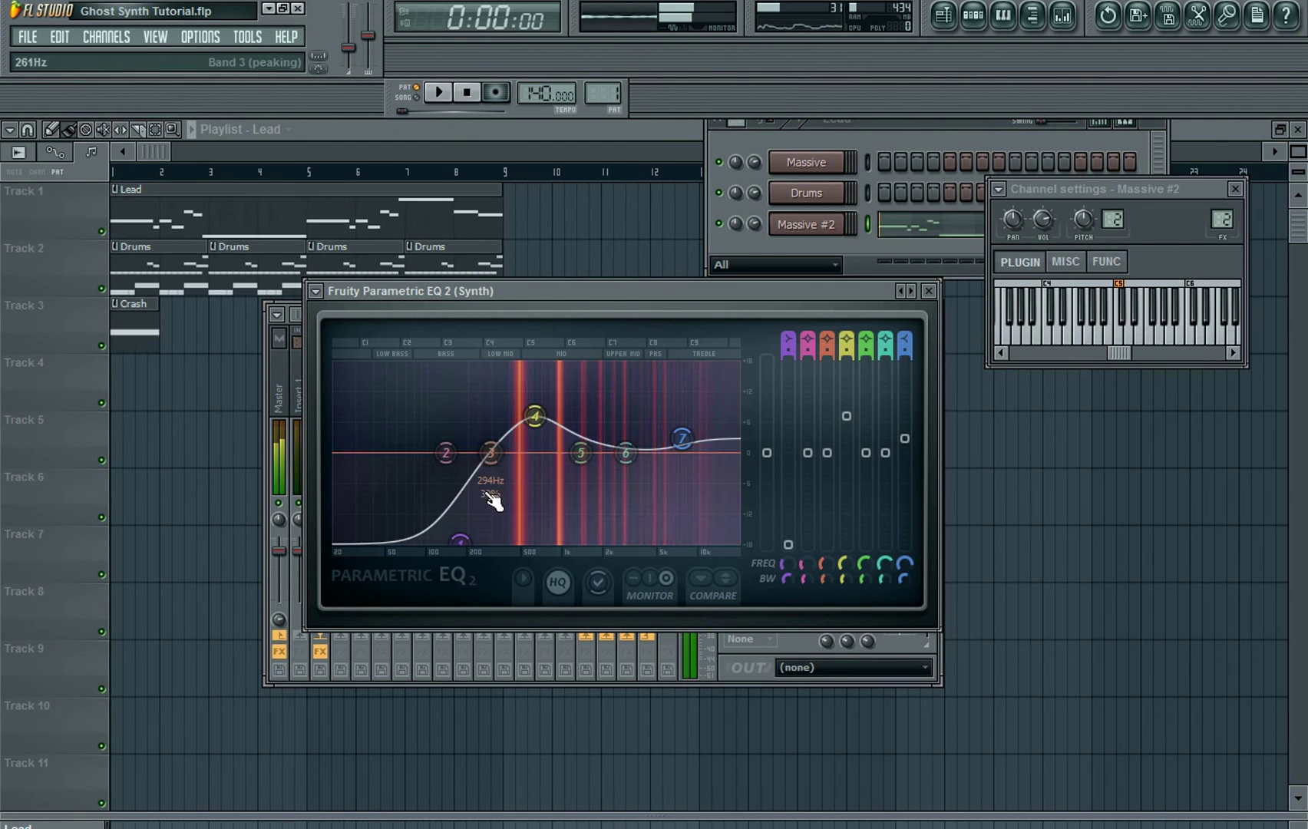
# - Raise EQ band 4 further at about 668 Hz, nudge band 7 to about 7955 Hz, and audition the result
pyautogui.moveTo(538, 413); pyautogui.dragTo(539, 405)
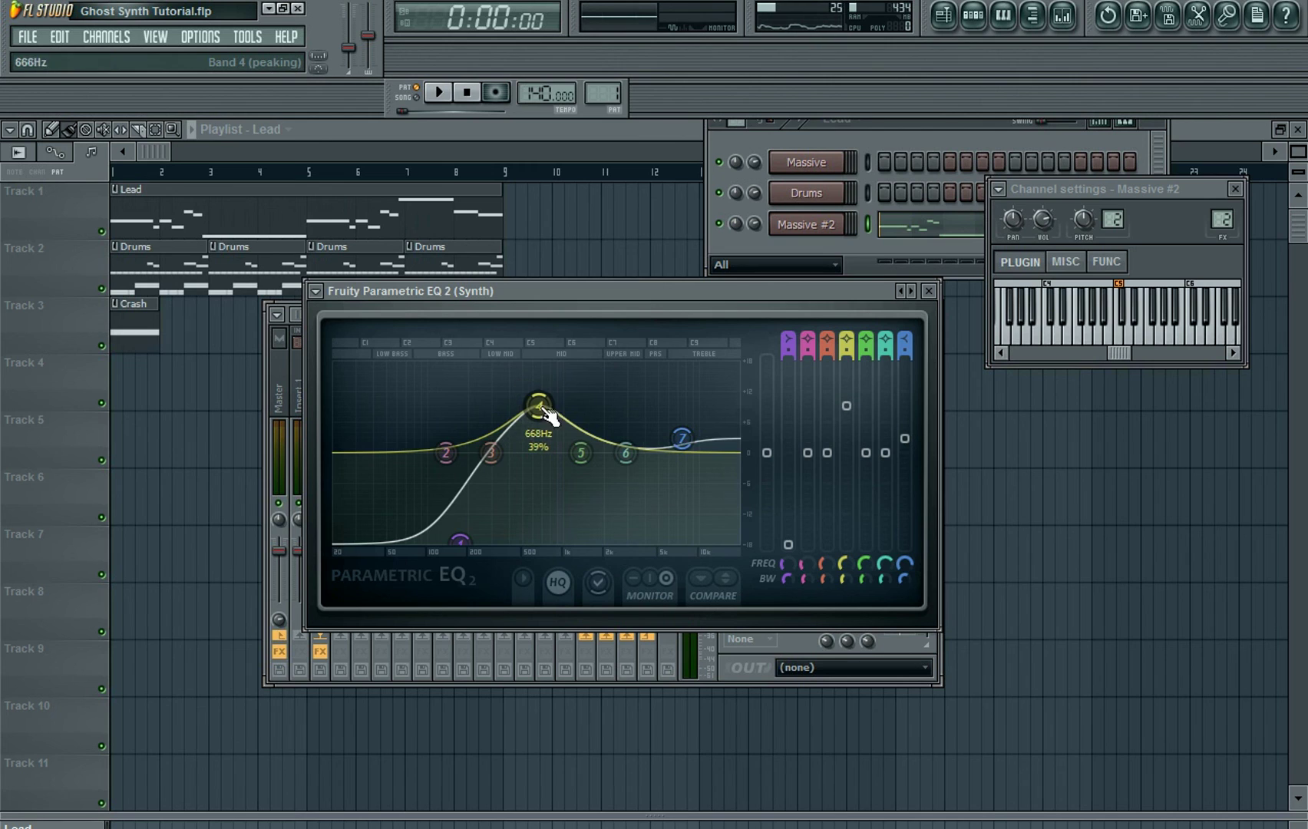
pyautogui.moveTo(700, 452); pyautogui.dragTo(703, 452)
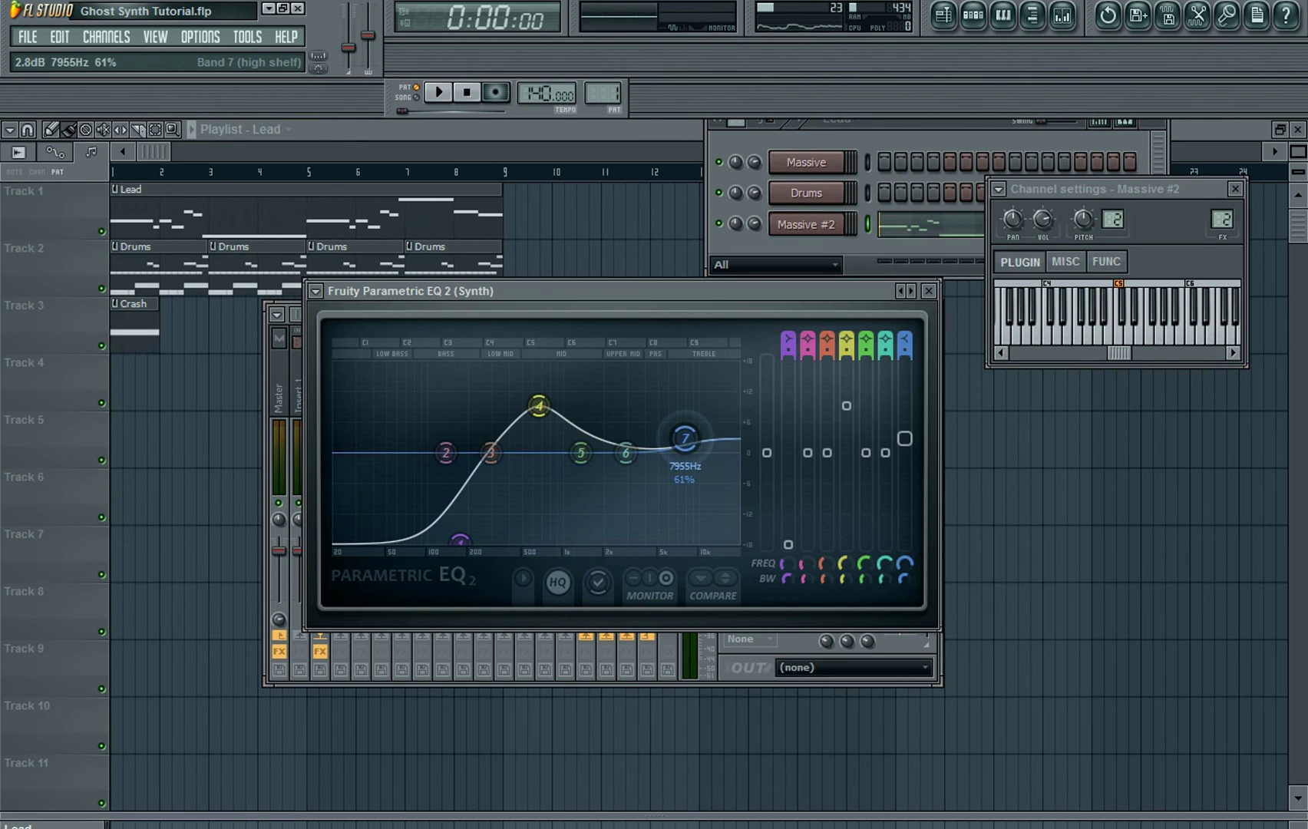
pyautogui.click(439, 92)
pyautogui.click(466, 93)
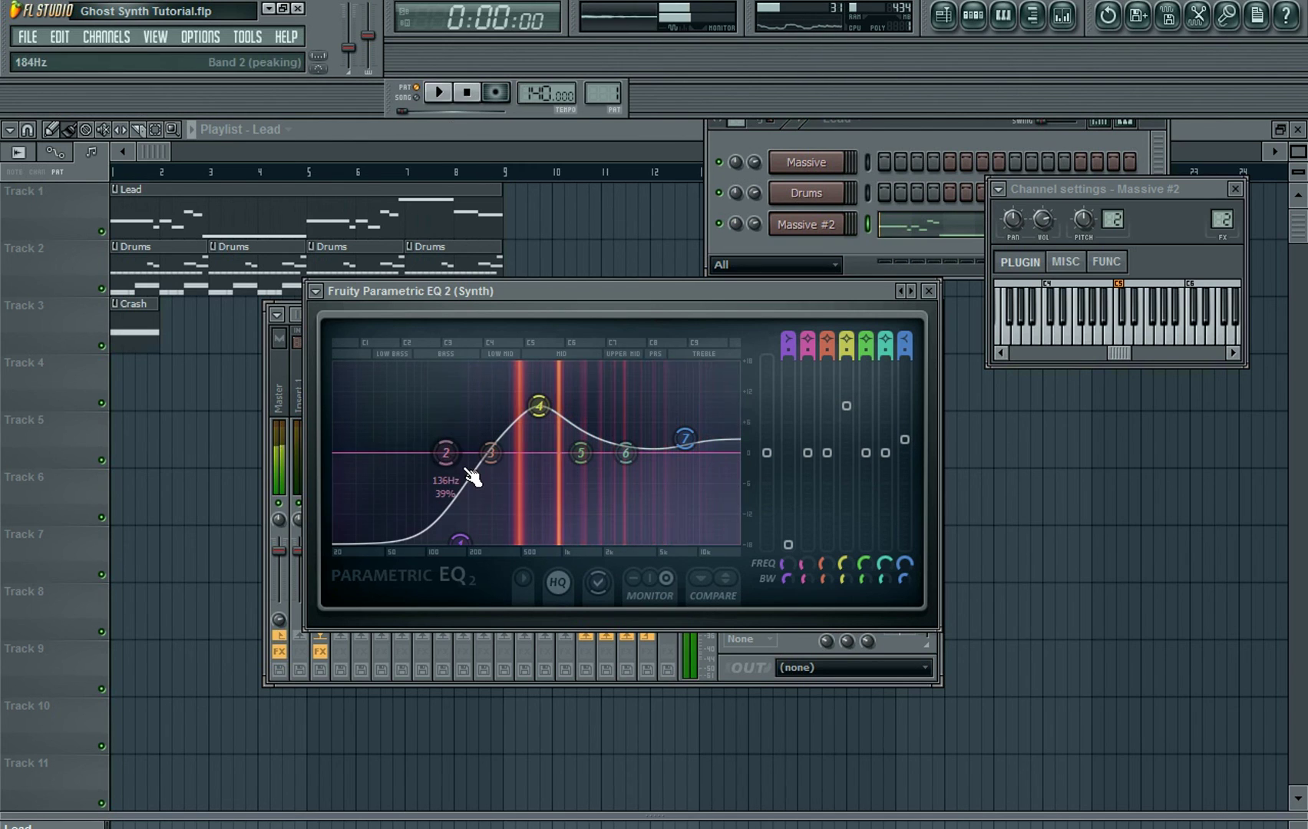
# - Close the Parametric EQ 2 window and bring the channel rack fully into view above the mixer
pyautogui.click(929, 292)
pyautogui.moveTo(707, 314)
pyautogui.mouseDown()
pyautogui.moveTo(646, 296)
pyautogui.moveTo(701, 312)
pyautogui.mouseUp()
pyautogui.click(900, 121)
pyautogui.moveTo(900, 121); pyautogui.dragTo(909, 146)
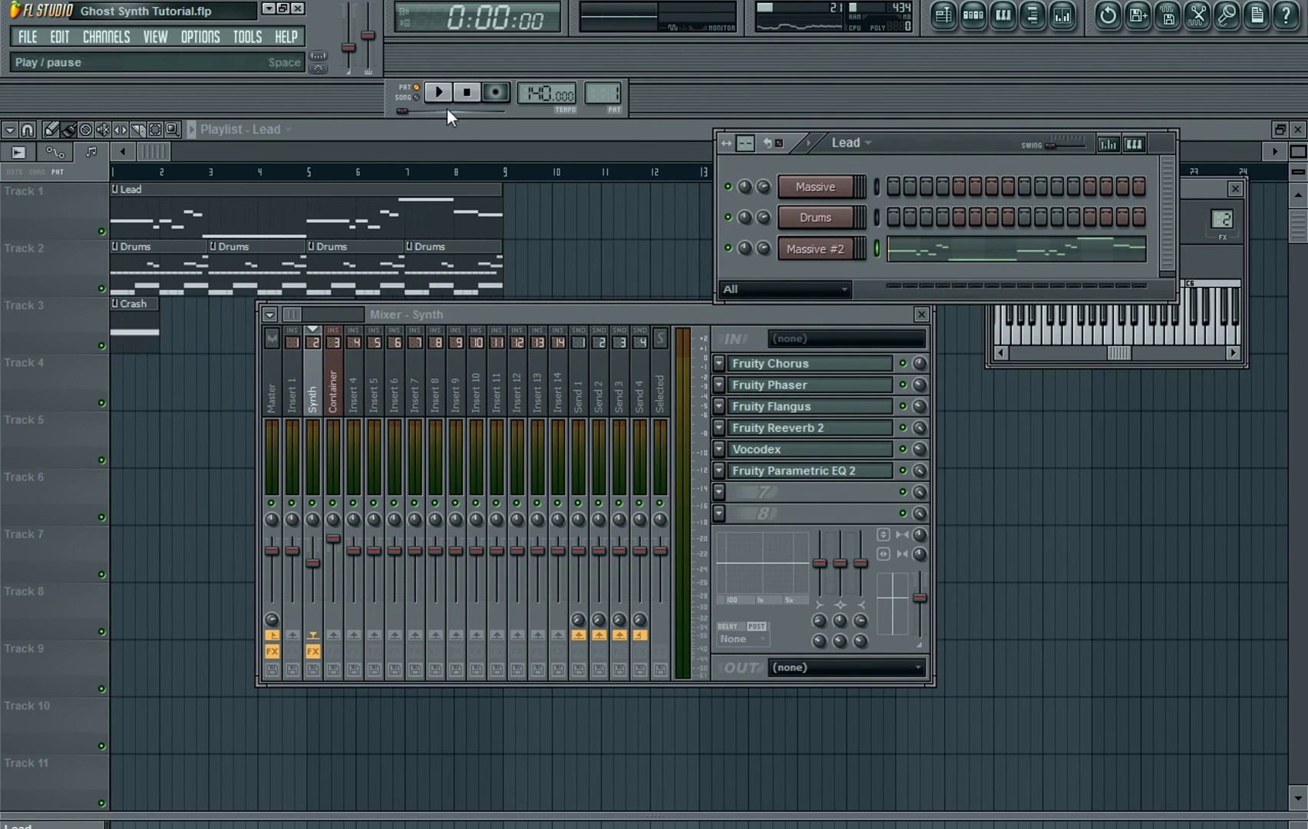
# - Play the arrangement in song mode with the playlist in front, and stop playback
pyautogui.click(439, 94)
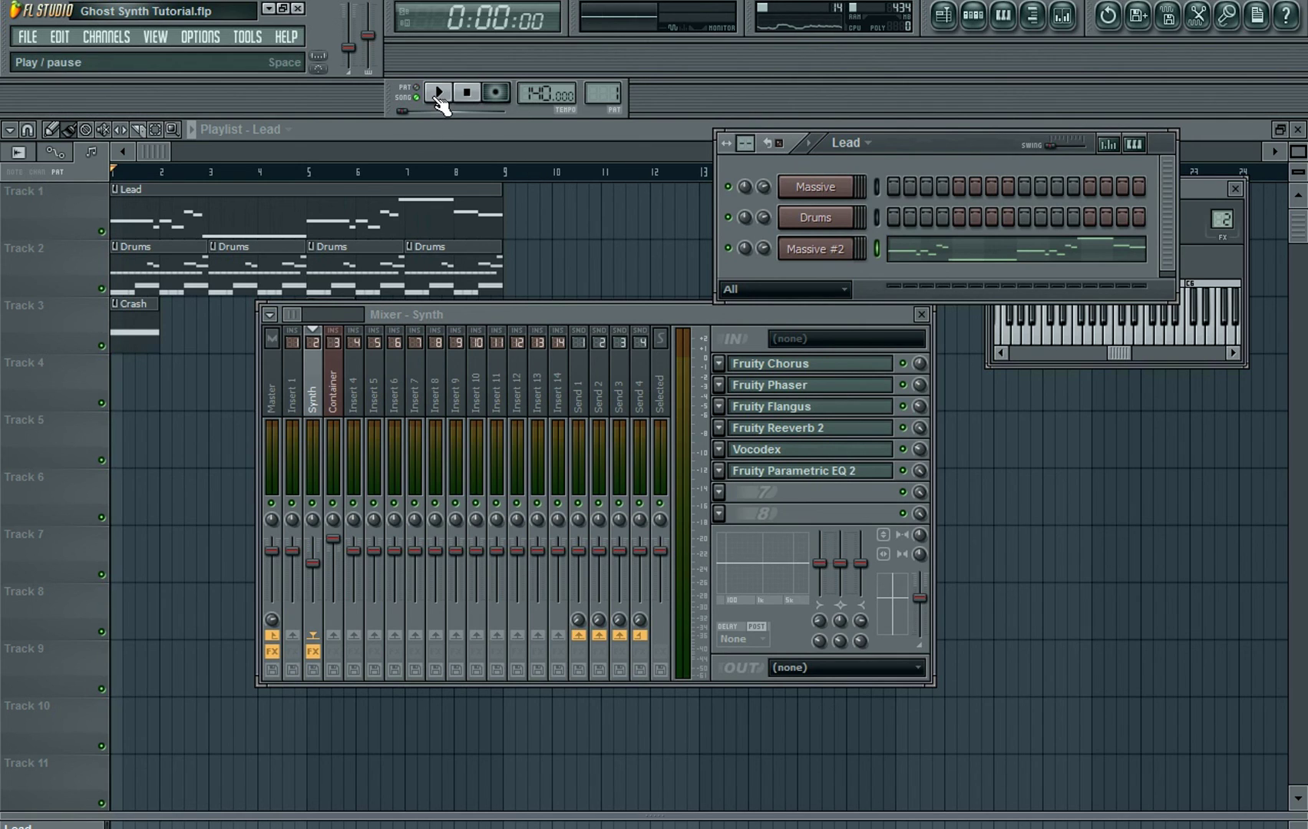
pyautogui.click(673, 127)
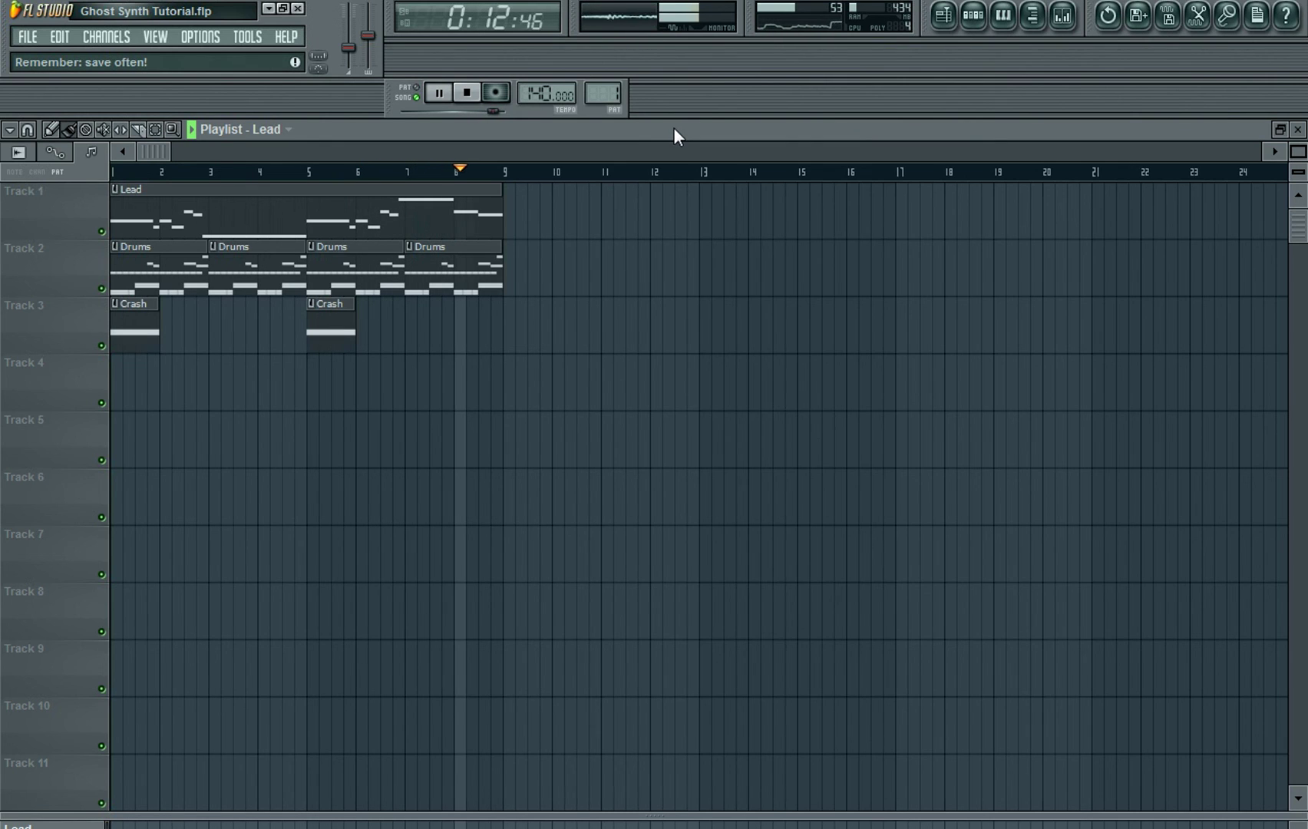
pyautogui.click(475, 100)
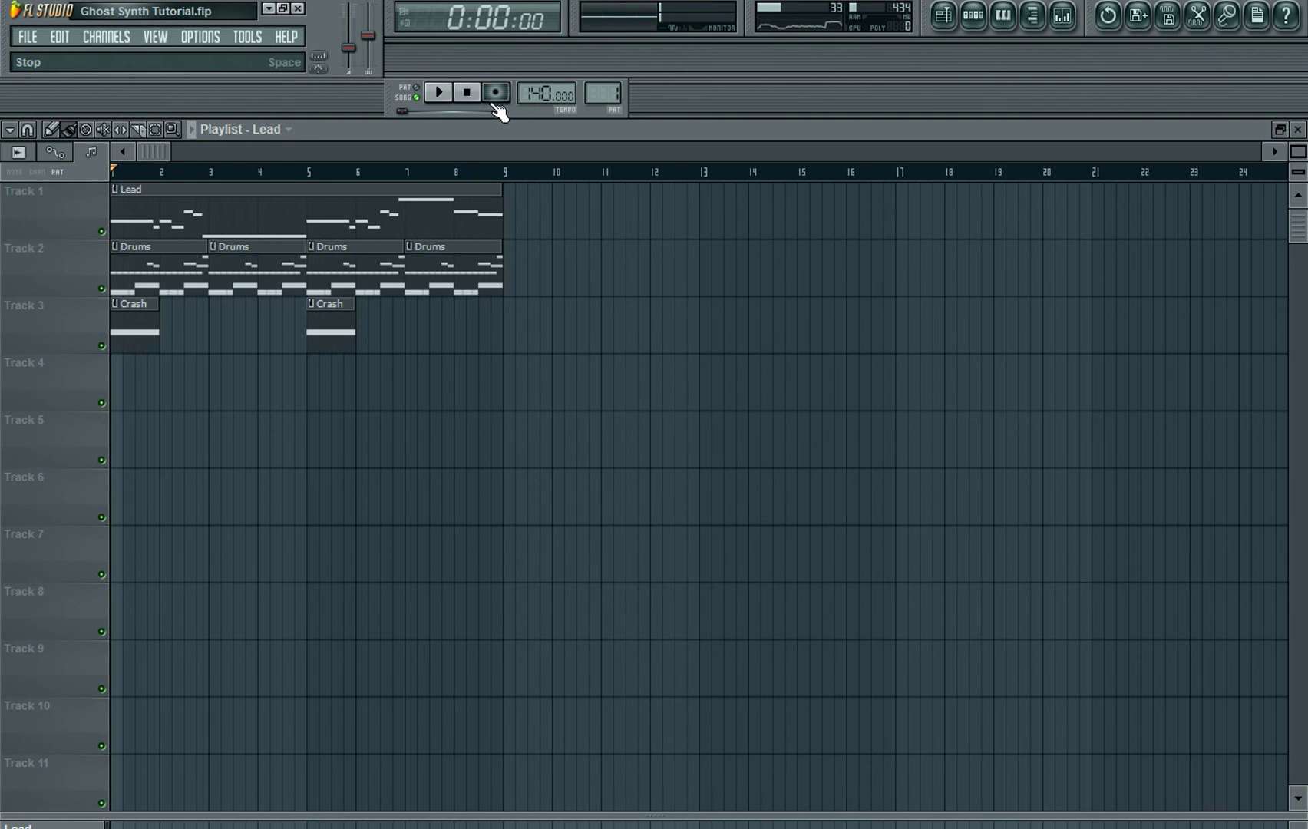
# - Show the channel rack again and place it over the empty area of the playlist
pyautogui.click(966, 24)
pyautogui.moveTo(911, 133); pyautogui.dragTo(889, 184)
pyautogui.moveTo(1096, 232); pyautogui.dragTo(1068, 385)
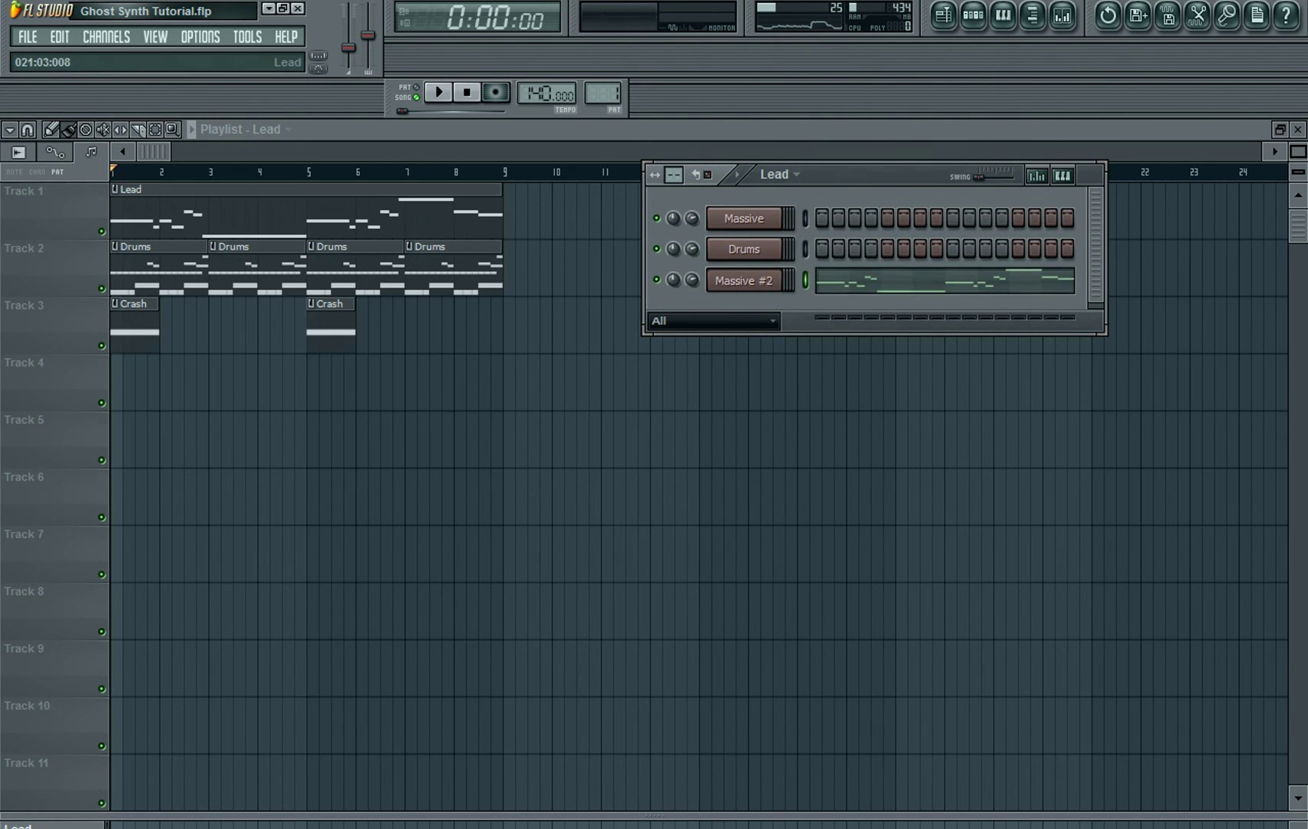